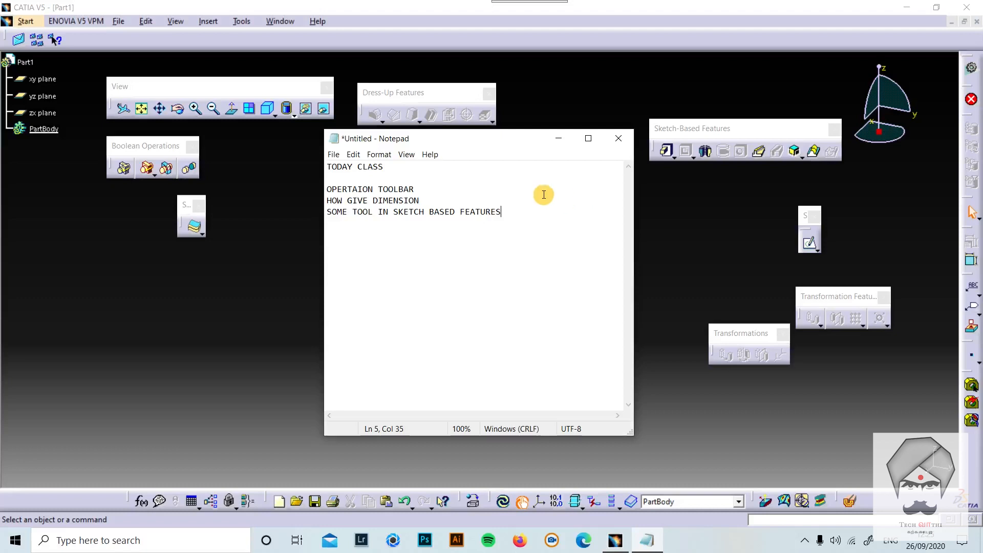
# Minimize the Notepad notes and start a sketch on the yz plane in CATIA V5.
pyautogui.click(558, 138)
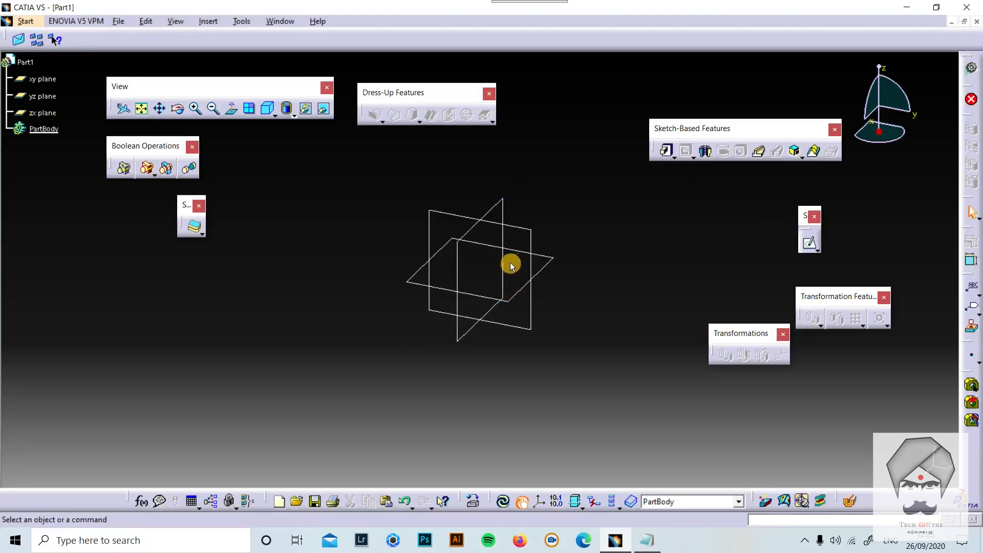
pyautogui.moveTo(528, 258)
pyautogui.mouseDown(button='middle')
pyautogui.moveTo(537, 257)
pyautogui.moveTo(537, 272)
pyautogui.moveTo(527, 301)
pyautogui.moveTo(551, 270)
pyautogui.moveTo(486, 215)
pyautogui.moveTo(527, 259)
pyautogui.mouseUp(button='middle')
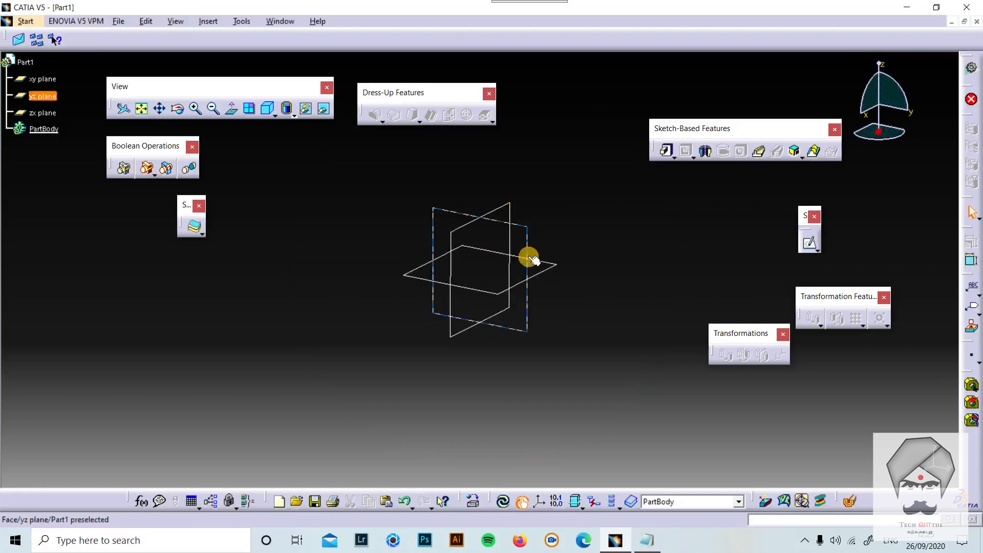
pyautogui.click(811, 246)
pyautogui.click(531, 233)
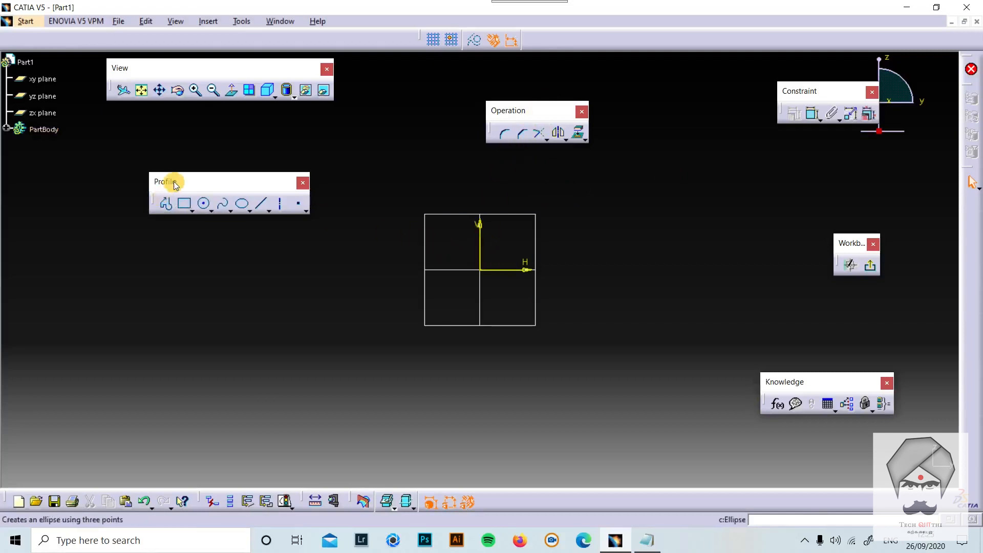
# Sketch a rectangle around the origin, slightly larger than the displayed reference plane.
pyautogui.moveTo(175, 185); pyautogui.dragTo(248, 171)
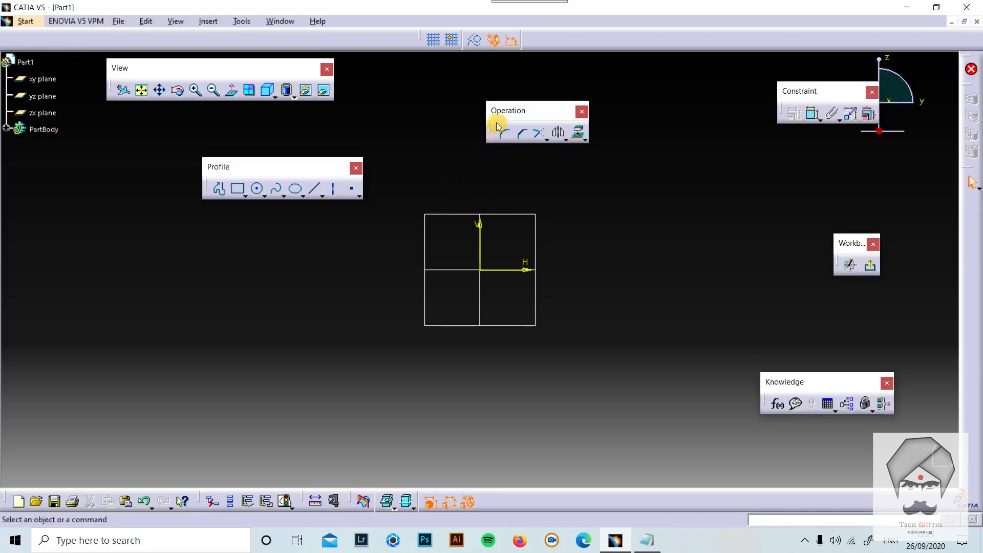
pyautogui.click(237, 189)
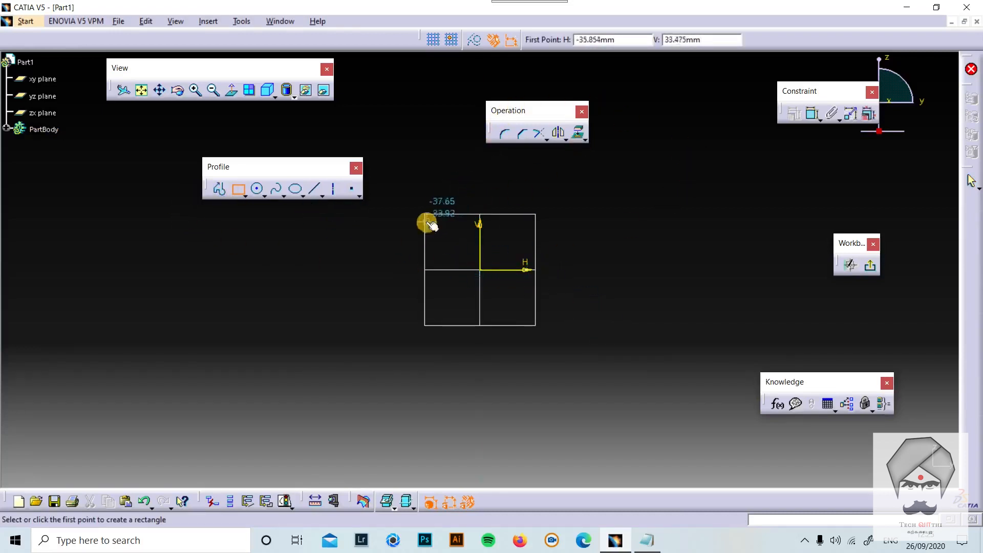
pyautogui.click(403, 203)
pyautogui.click(565, 342)
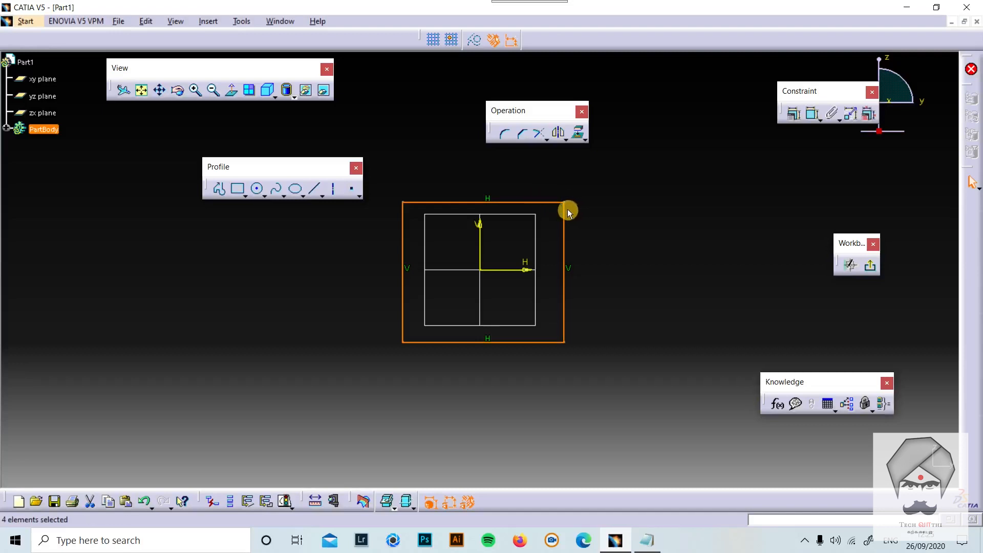
# Round the rectangle's upper-right corner with the Corner tool at a radius of about 21 mm.
pyautogui.click(507, 138)
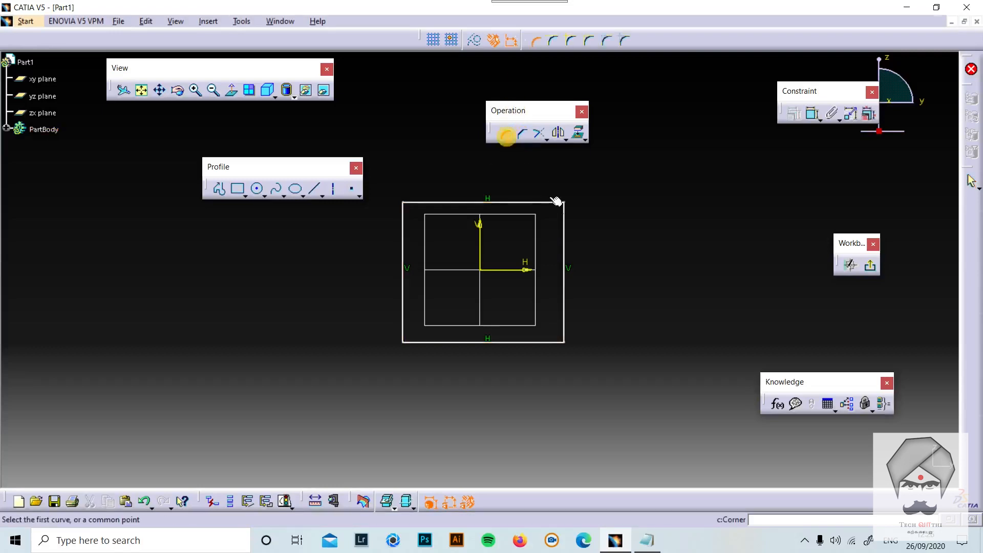
pyautogui.click(553, 206)
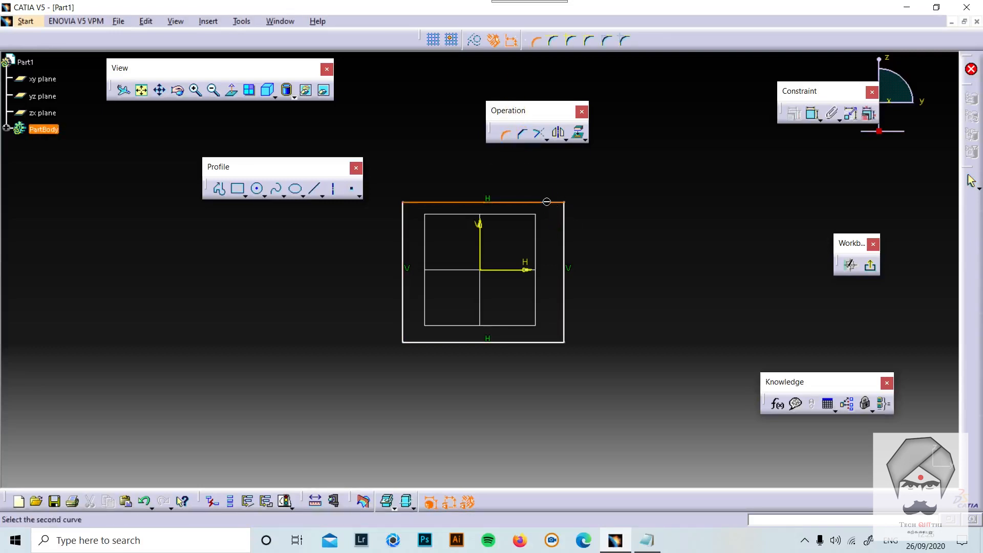
pyautogui.click(565, 226)
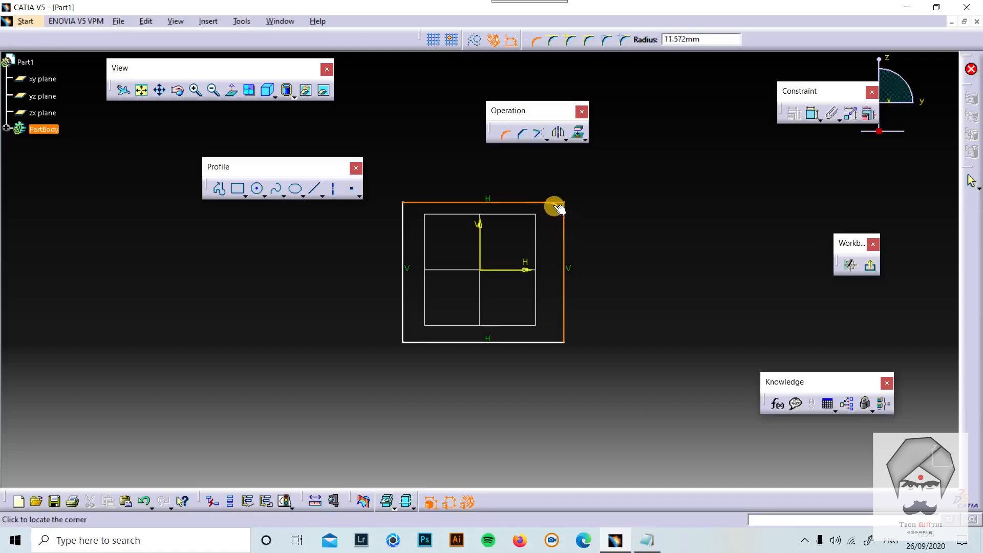
pyautogui.click(556, 210)
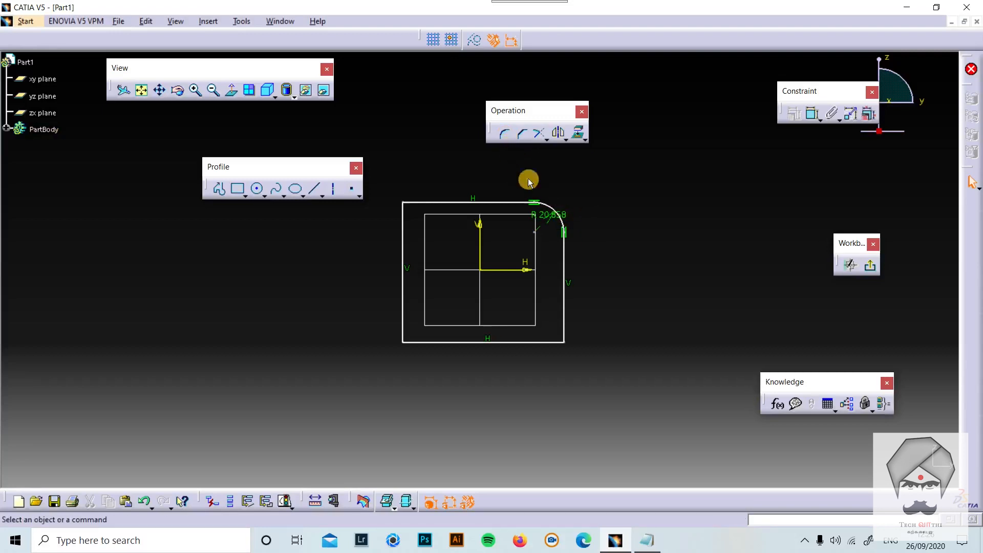
# Round the rectangle's upper-left corner to about 22 mm radius and its lower-left corner to about 21 mm.
pyautogui.click(504, 135)
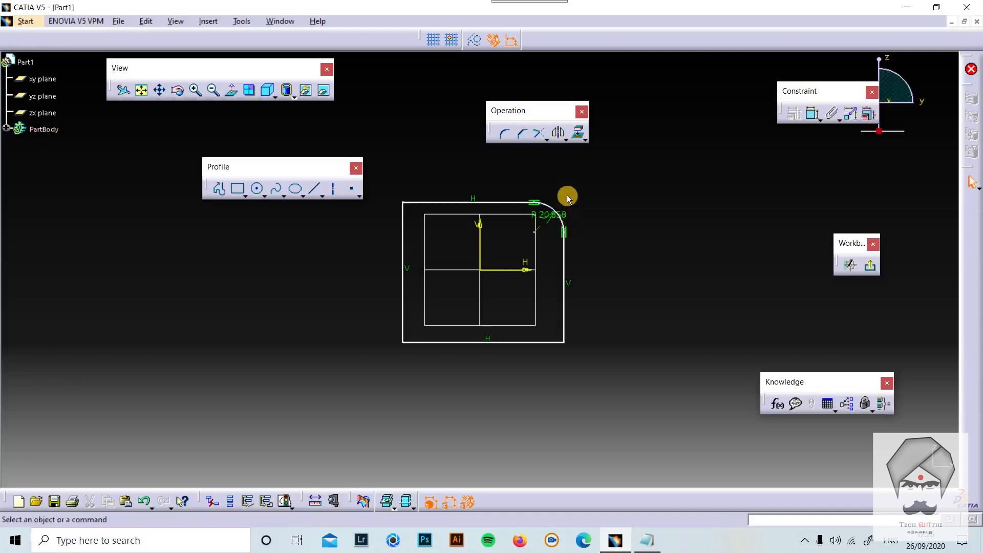
pyautogui.click(505, 136)
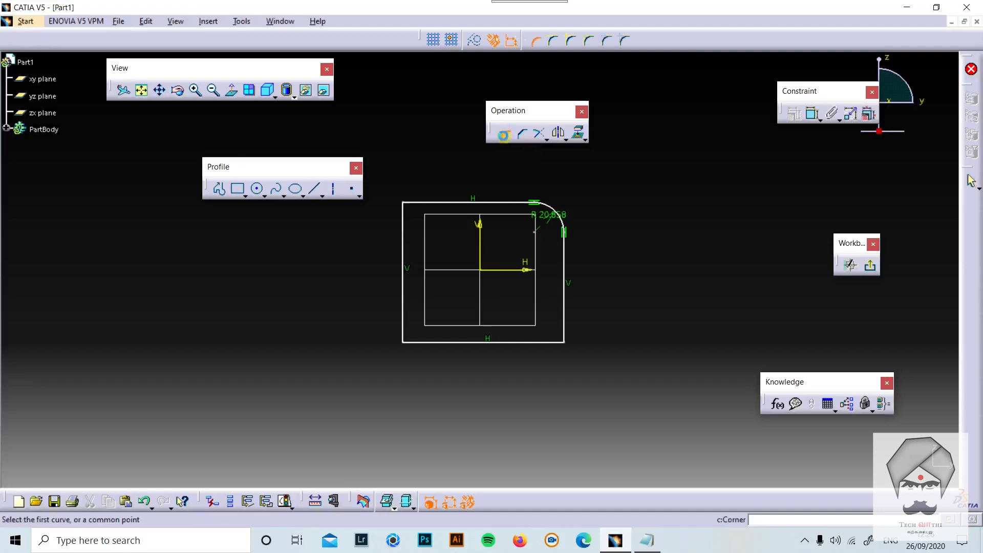
pyautogui.click(404, 228)
pyautogui.click(419, 202)
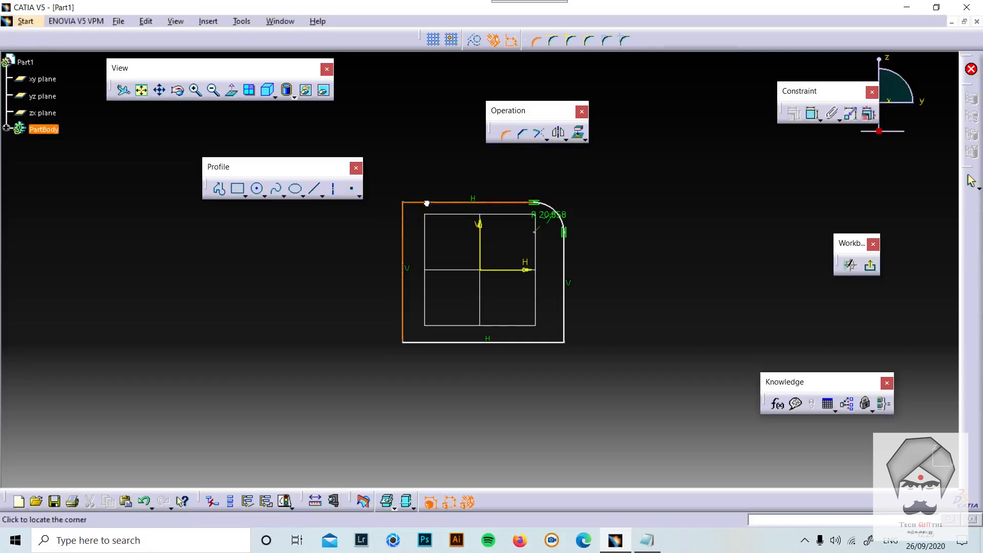
pyautogui.click(429, 230)
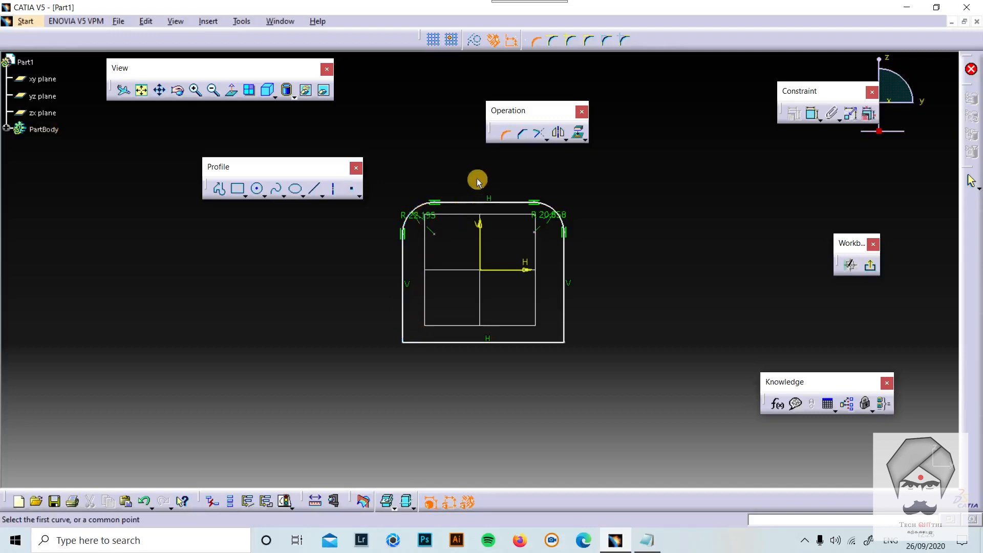
pyautogui.click(405, 324)
pyautogui.click(417, 341)
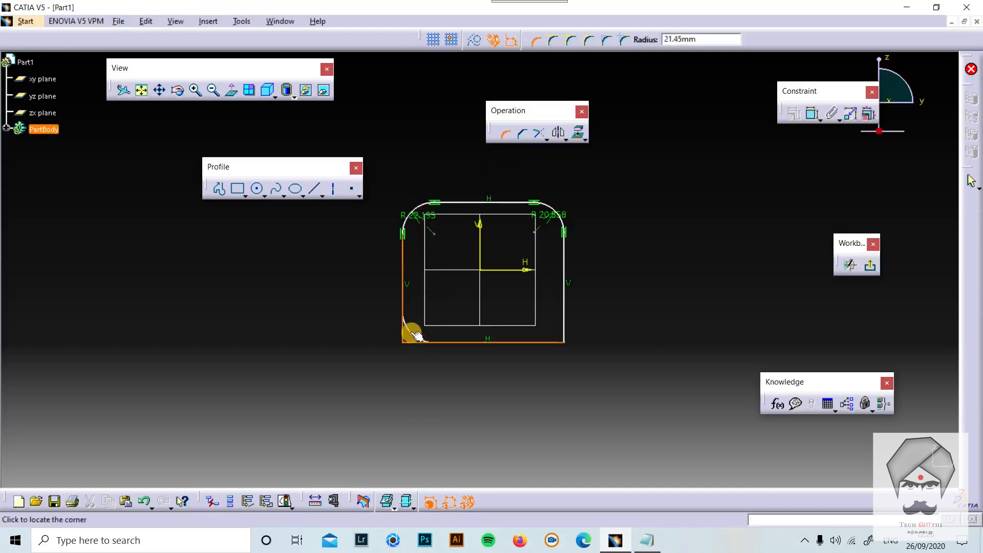
pyautogui.click(414, 334)
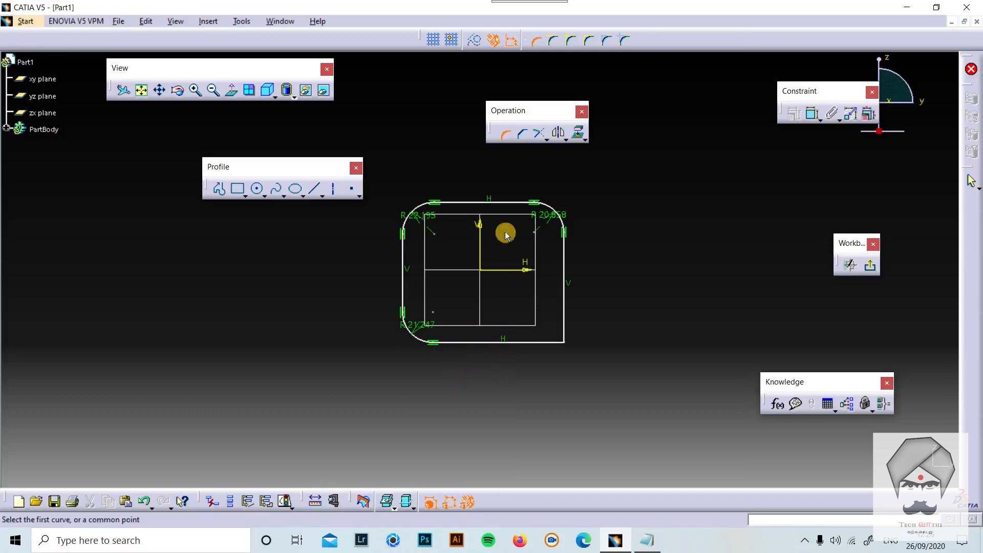
pyautogui.click(505, 141)
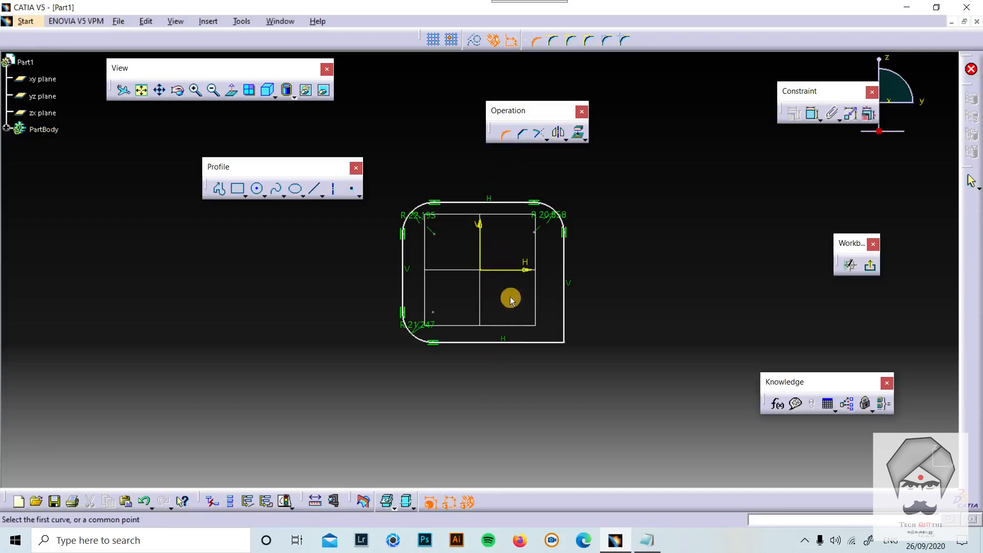
pyautogui.press('Escape')
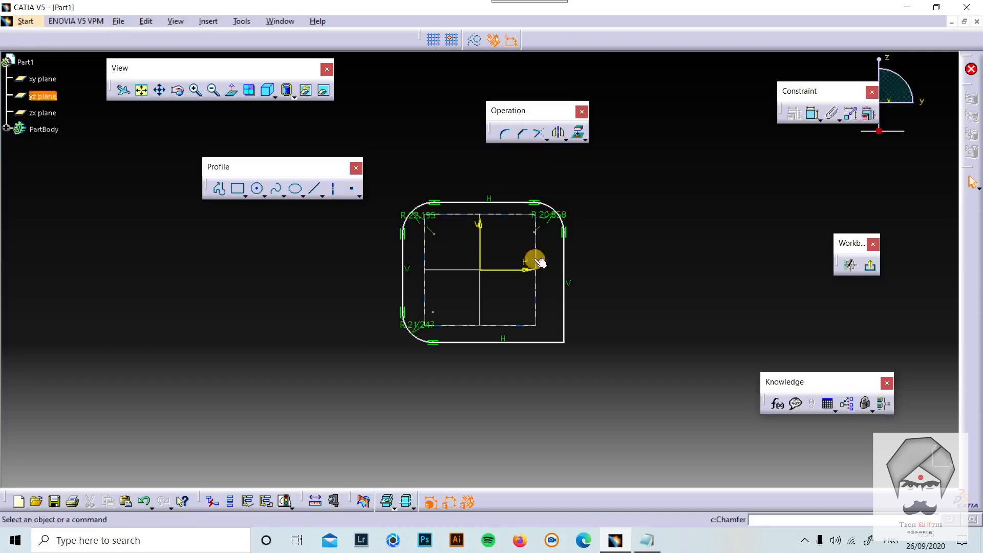
# Chamfer the rectangle's lower-right corner at 45 degrees with a length of about 20 mm.
pyautogui.click(523, 134)
pyautogui.click(563, 330)
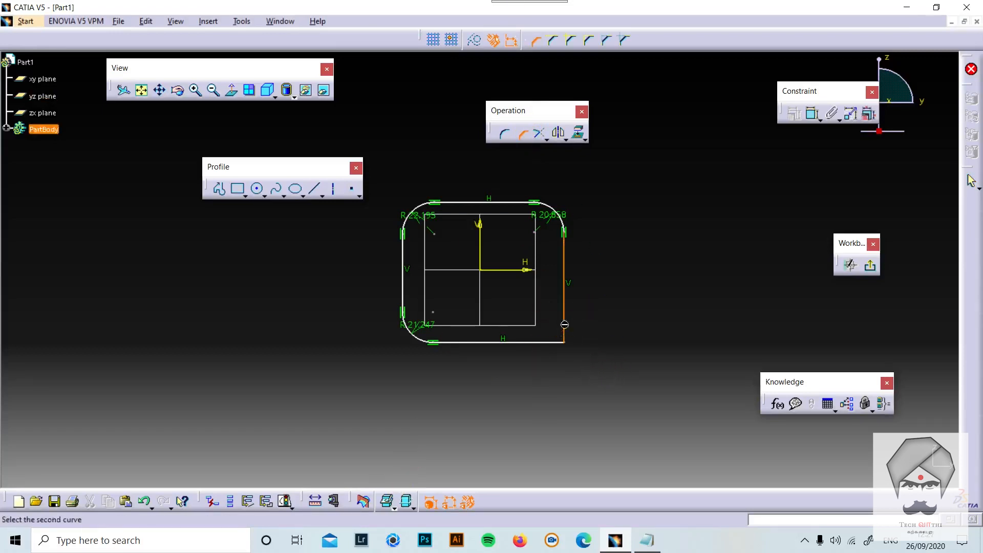
pyautogui.click(551, 341)
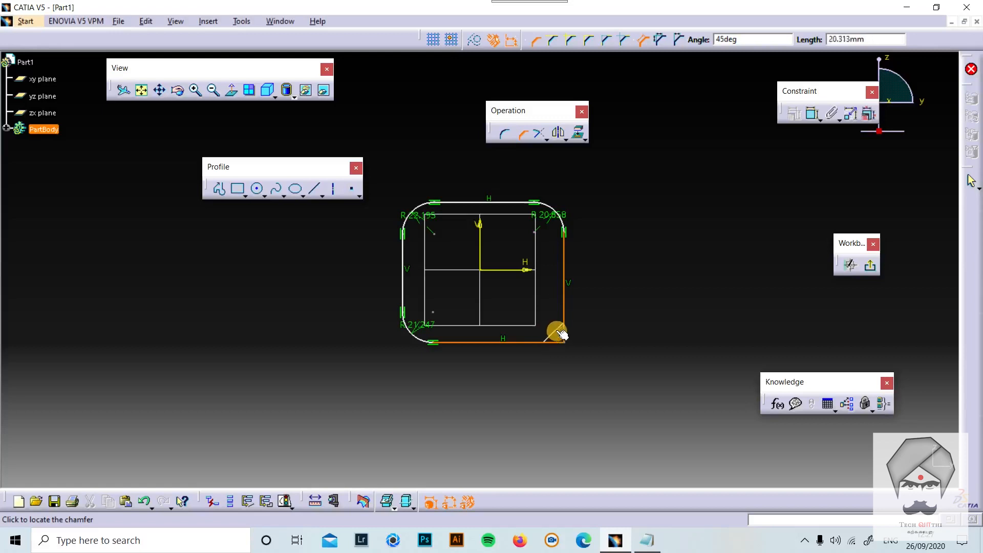
pyautogui.click(557, 333)
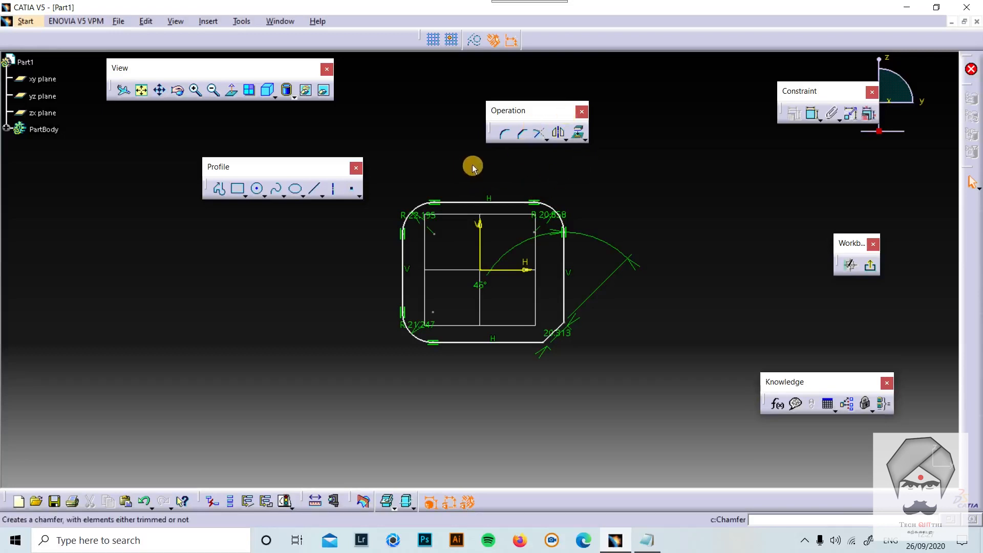
# Delete all of the rounded and chamfered rectangle's geometry from the sketch.
pyautogui.moveTo(708, 175)
pyautogui.mouseDown()
pyautogui.moveTo(384, 333)
pyautogui.moveTo(353, 388)
pyautogui.mouseUp()
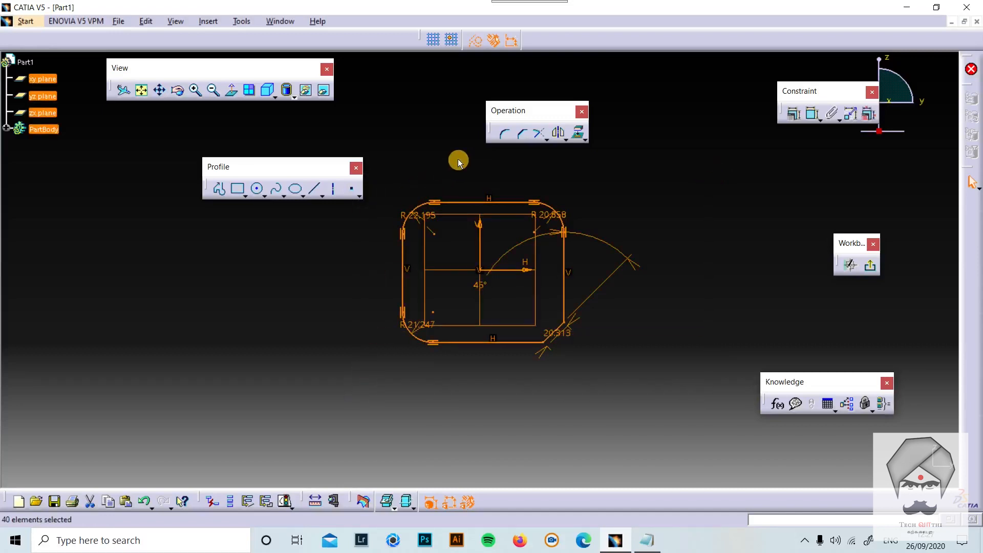
pyautogui.press('Delete')
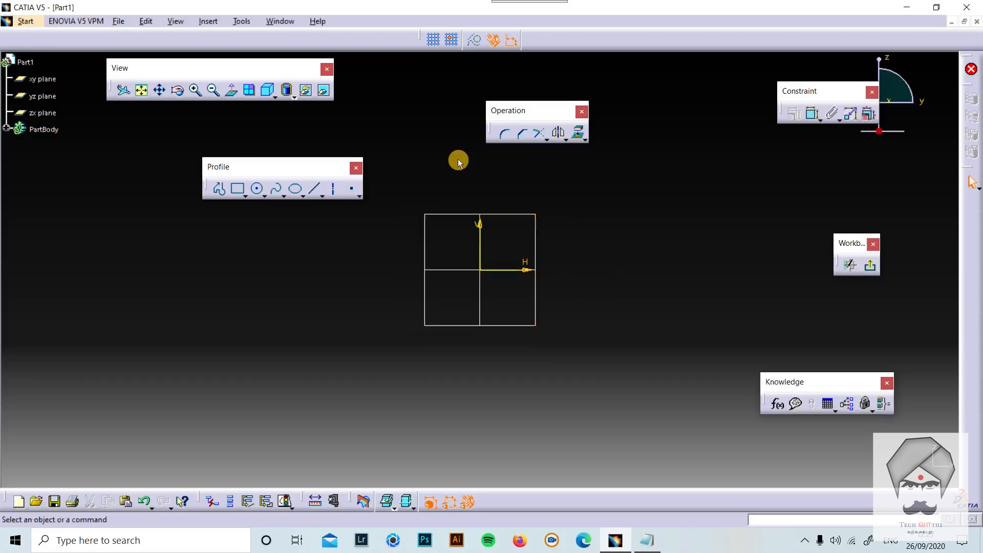
# Sketch three crossing lines near the origin: one rising diagonal, one falling diagonal and one nearly vertical.
pyautogui.click(314, 189)
pyautogui.click(410, 305)
pyautogui.click(577, 204)
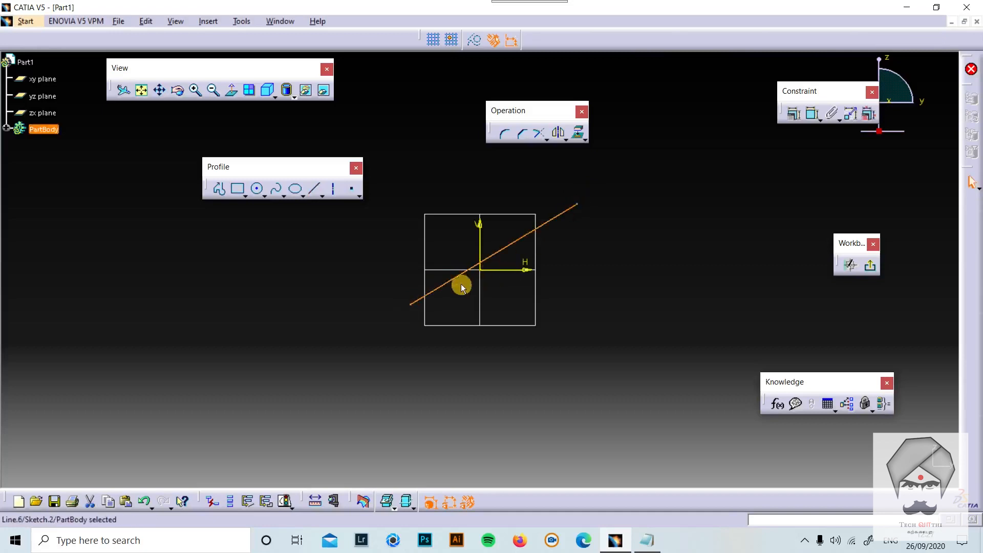
pyautogui.click(313, 189)
pyautogui.click(435, 204)
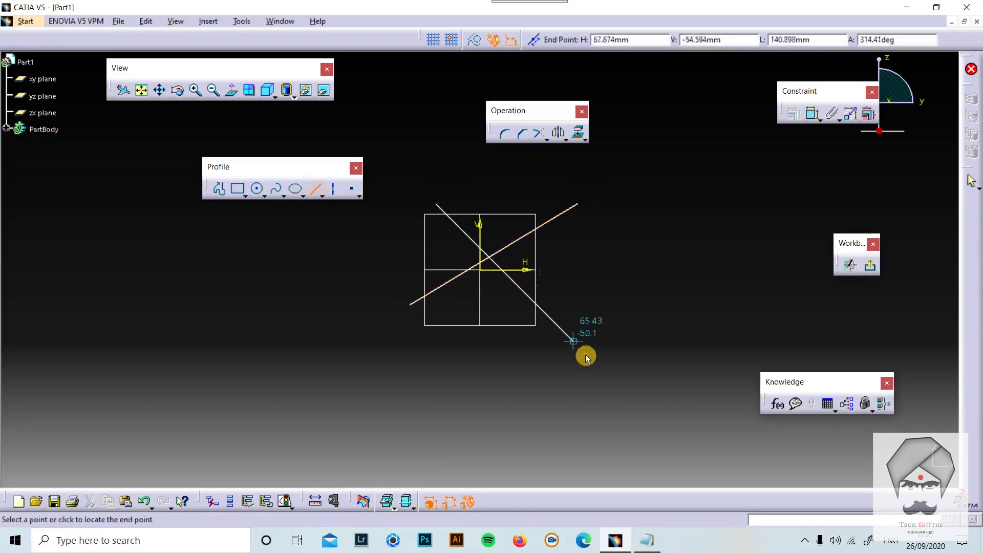
pyautogui.click(587, 356)
pyautogui.click(315, 189)
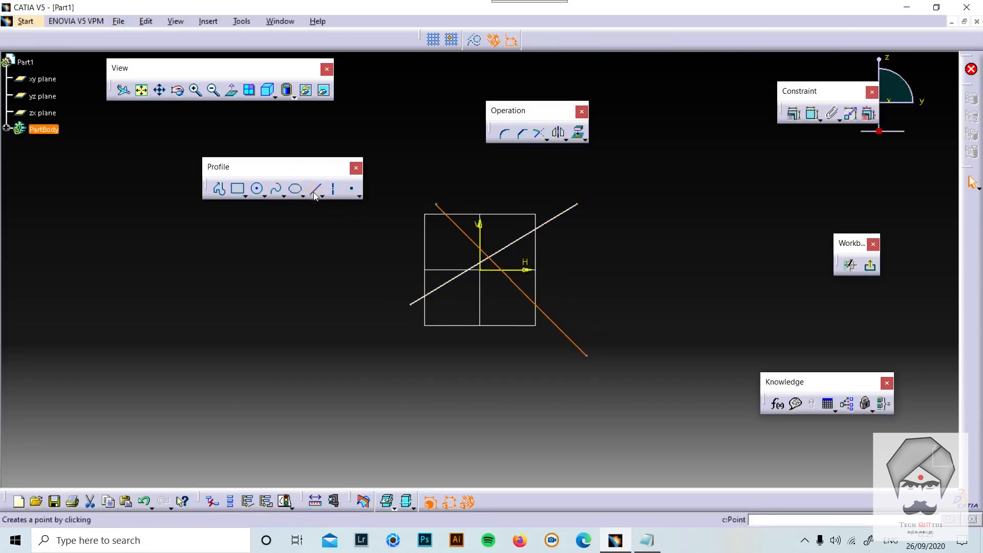
pyautogui.click(516, 192)
pyautogui.click(498, 379)
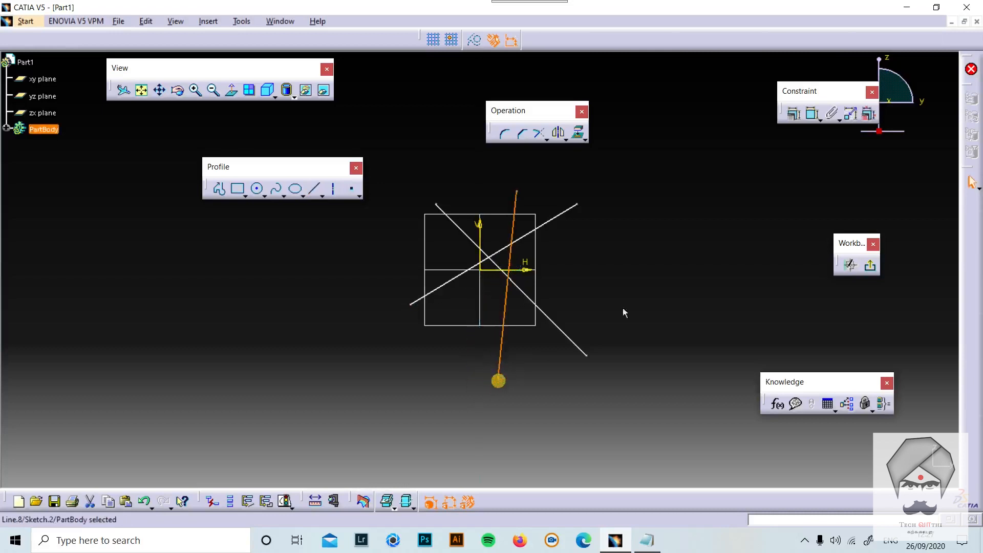
# Detach the Relimitations tools from the Operation toolbar and place them as a floating toolbar beside the sketch.
pyautogui.click(545, 138)
pyautogui.click(536, 151)
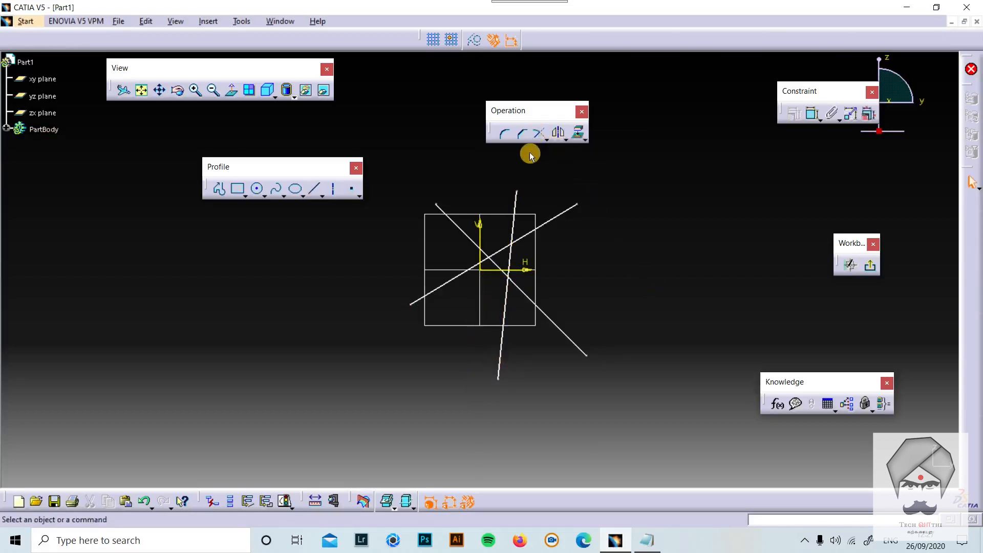
pyautogui.click(545, 137)
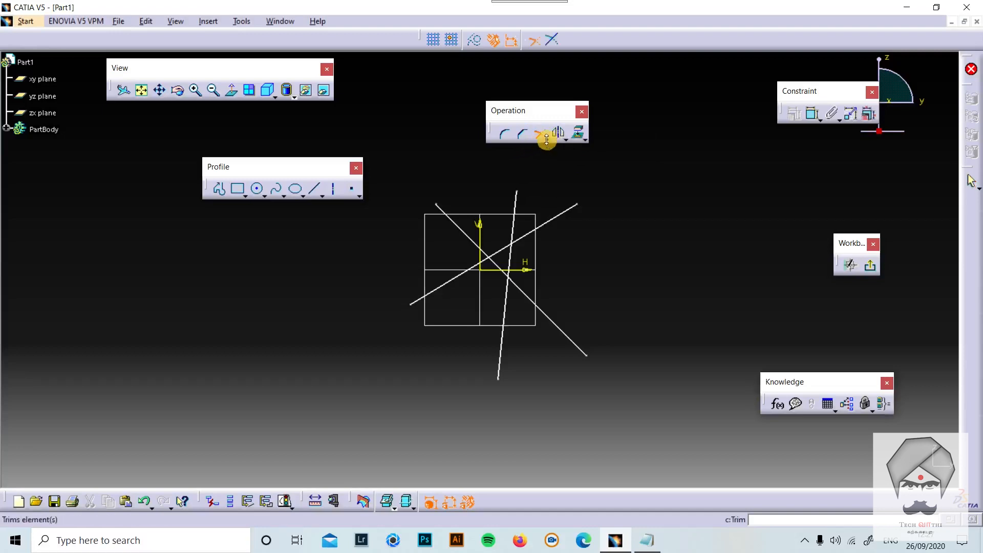
pyautogui.moveTo(546, 139); pyautogui.dragTo(781, 231)
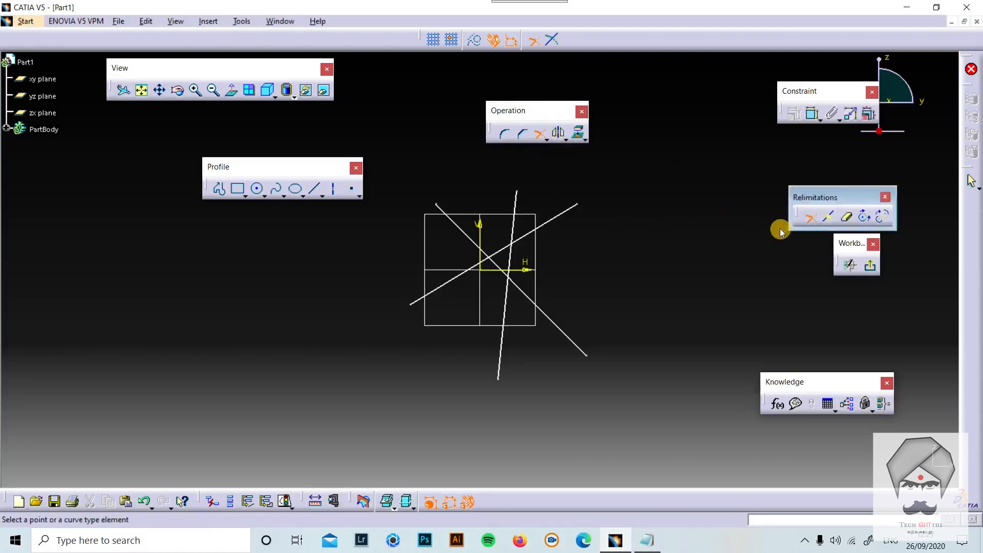
pyautogui.moveTo(840, 197); pyautogui.dragTo(732, 166)
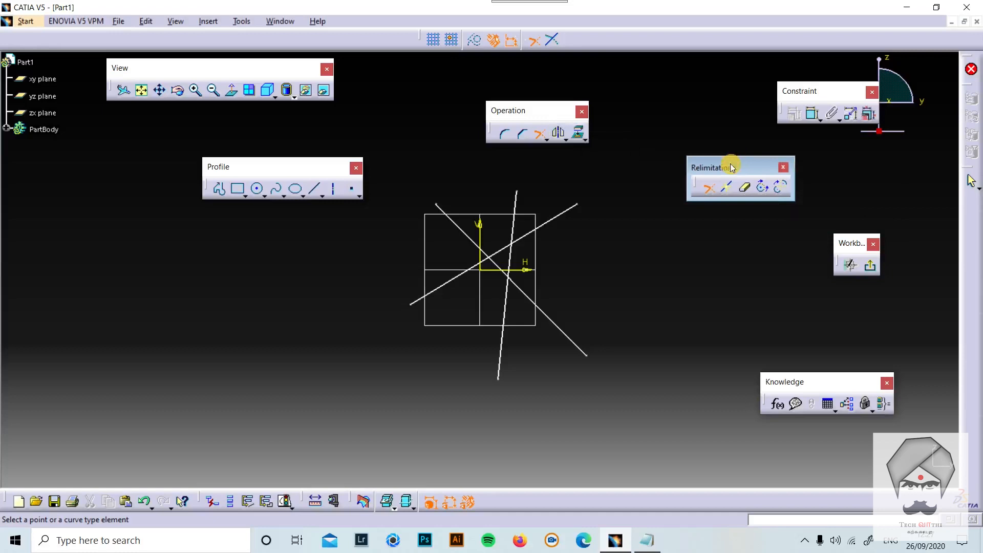
# Try trimming the rising diagonal line at the near-vertical line, keeping its upper end, and undo the trim.
pyautogui.click(716, 193)
pyautogui.click(519, 239)
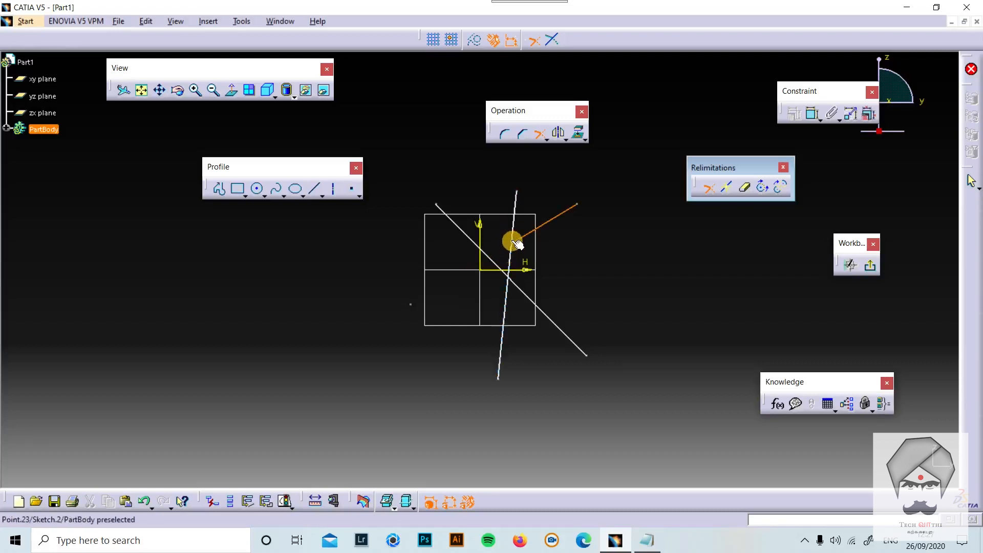
pyautogui.click(512, 244)
pyautogui.click(633, 222)
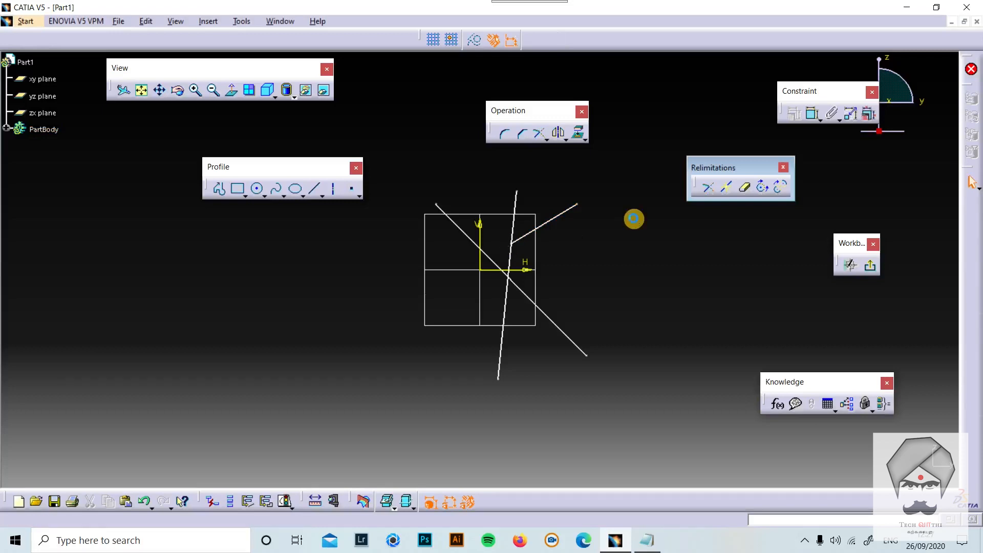
pyautogui.hotkey('ctrl', 'z')
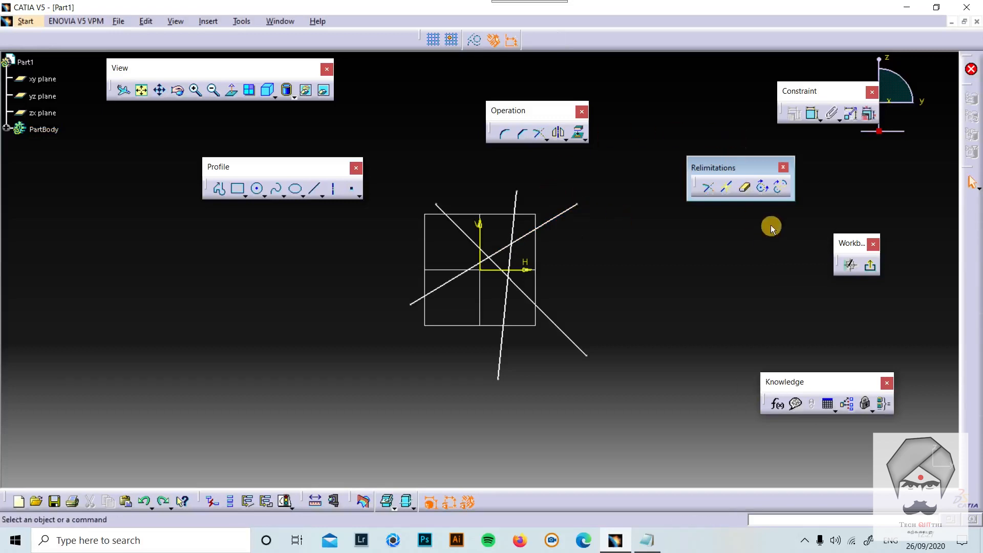
# Break the near-vertical line at the rising diagonal and select its upper piece to check the split.
pyautogui.click(727, 188)
pyautogui.click(511, 259)
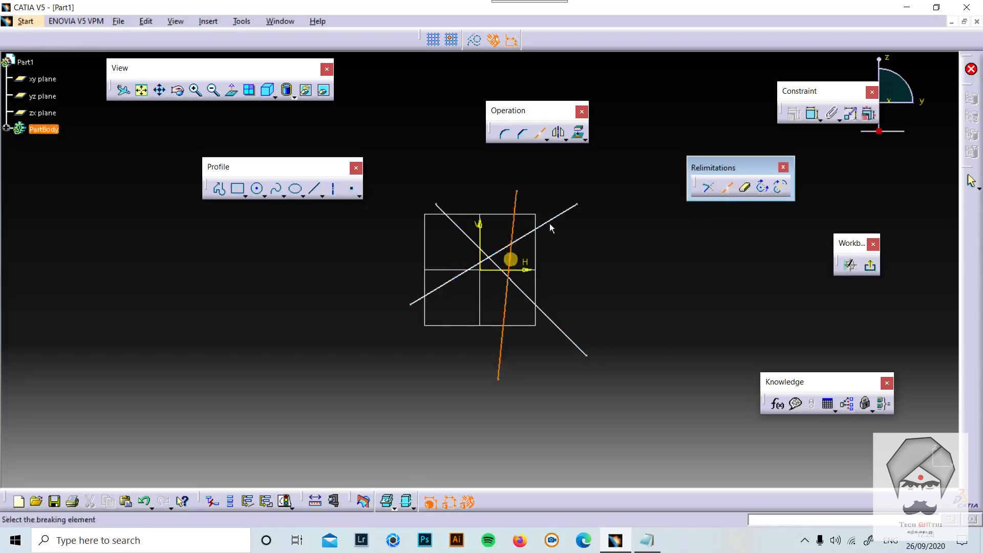
pyautogui.click(552, 221)
pyautogui.click(516, 214)
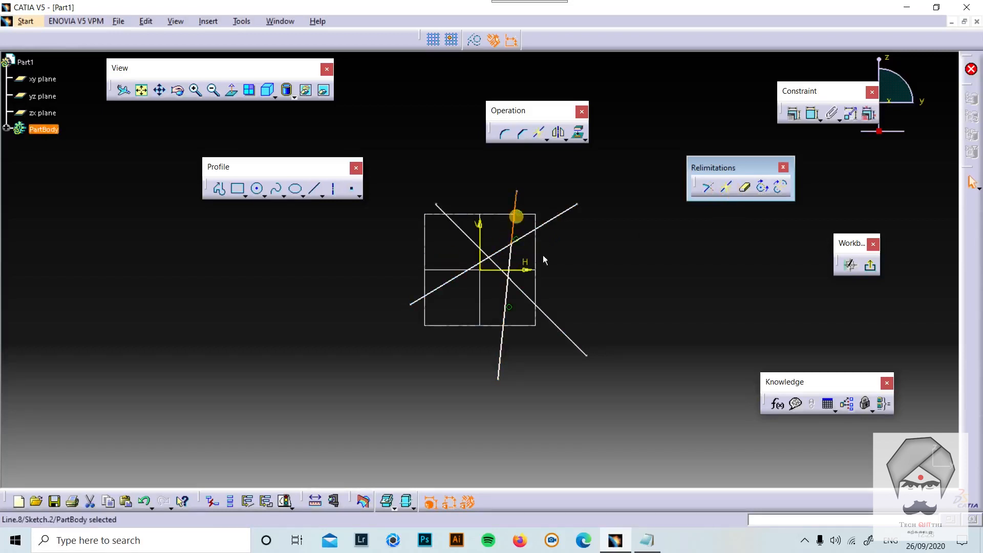
pyautogui.click(557, 302)
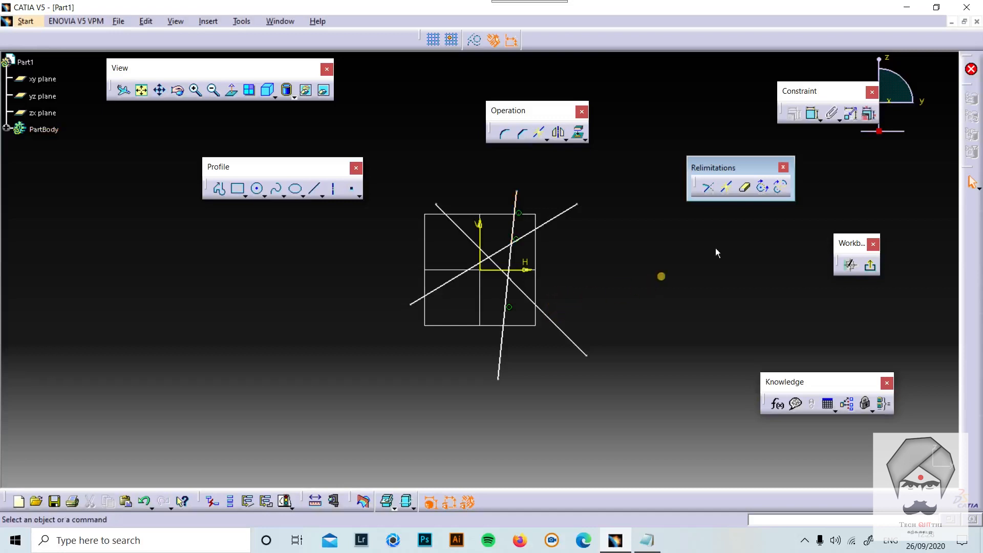
# Quick Trim the rising diagonal's upper-right end and the falling diagonal's lower-right end back to the near-vertical line.
pyautogui.click(748, 189)
pyautogui.click(747, 191)
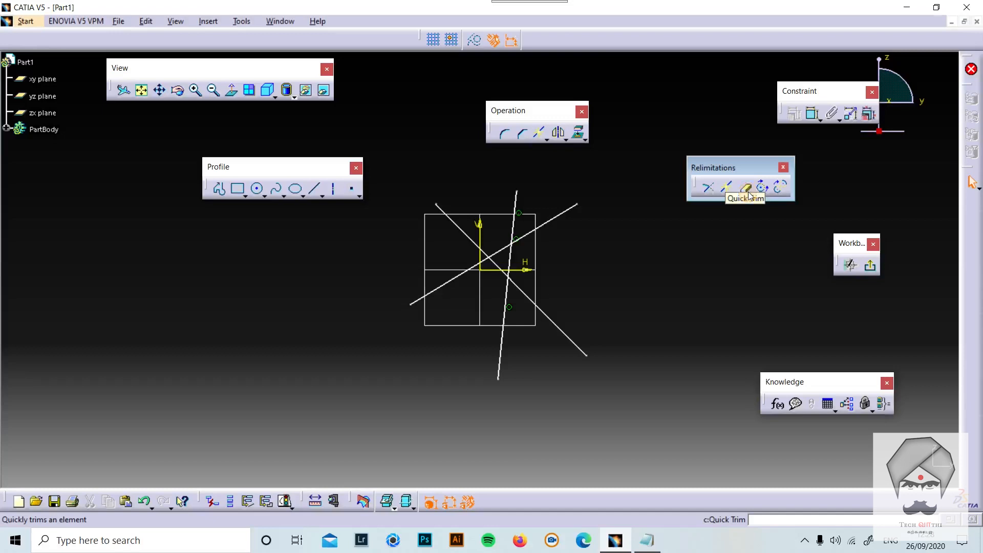
pyautogui.click(746, 190)
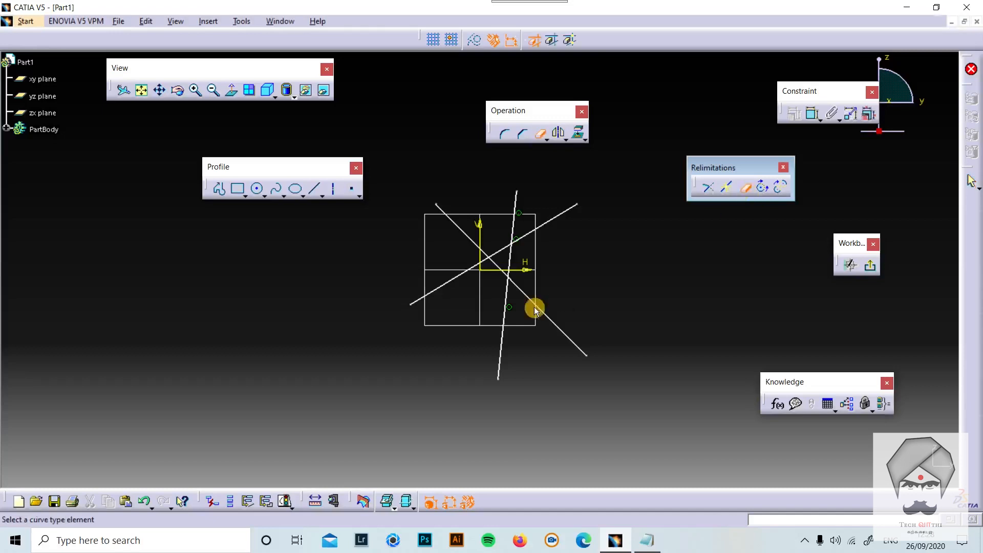
pyautogui.click(544, 222)
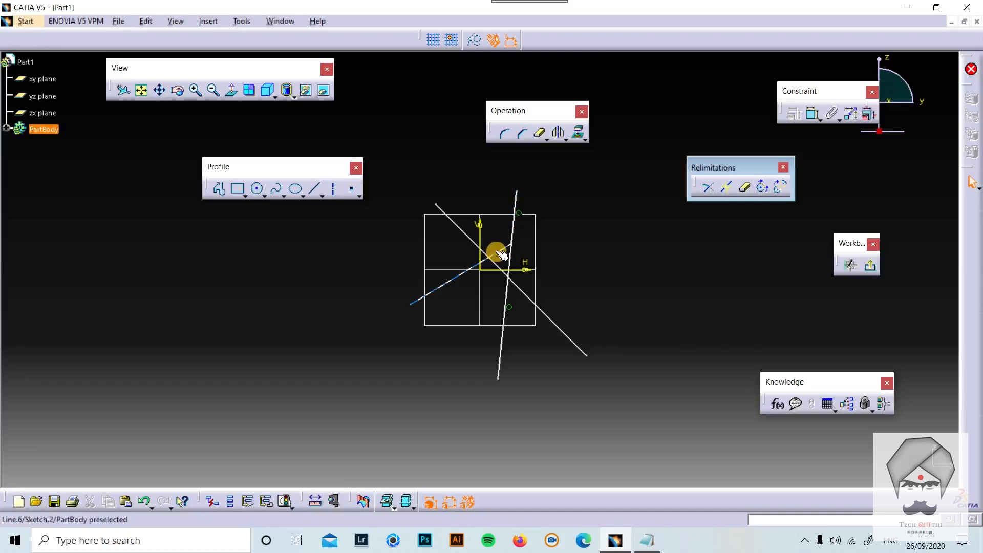
pyautogui.click(541, 309)
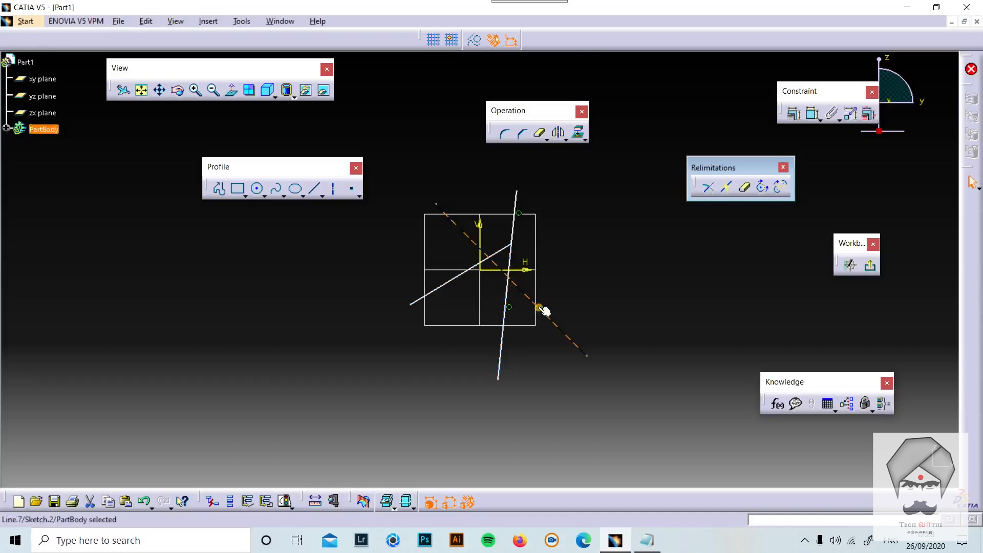
pyautogui.click(759, 320)
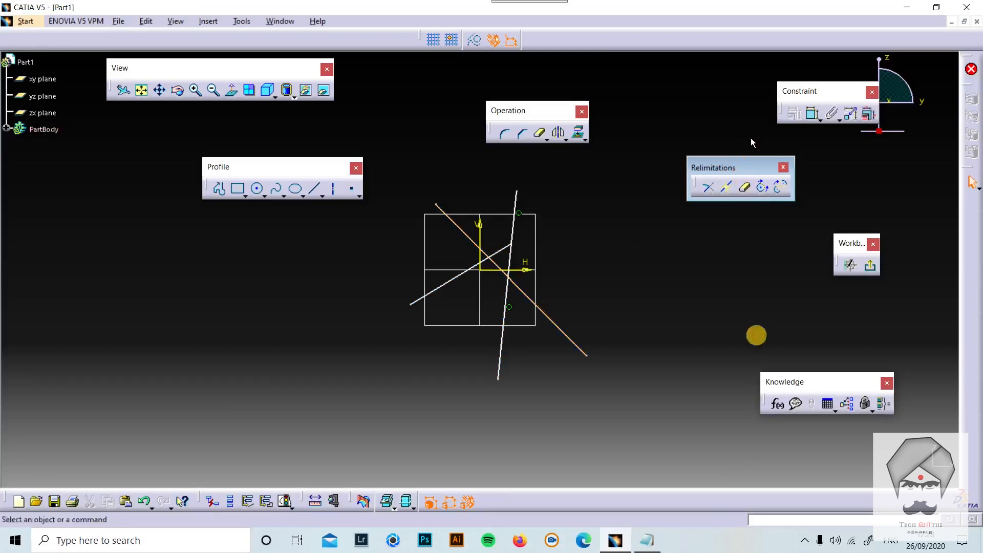
pyautogui.click(748, 190)
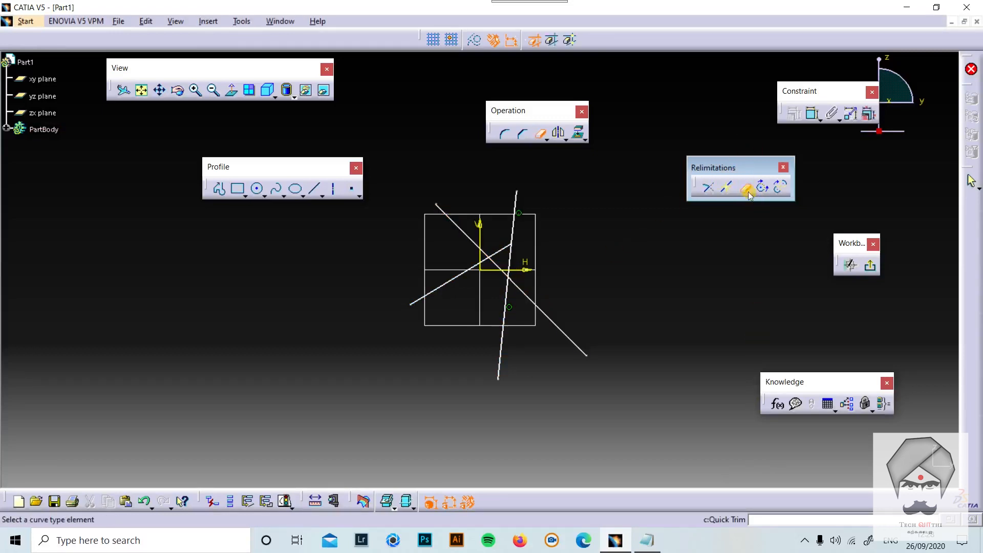
pyautogui.click(548, 325)
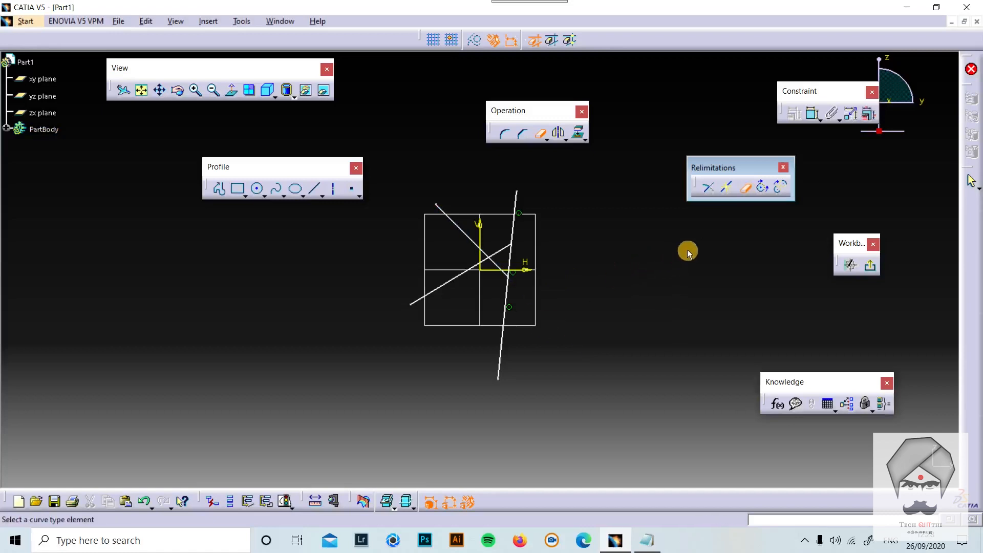
pyautogui.press('Escape')
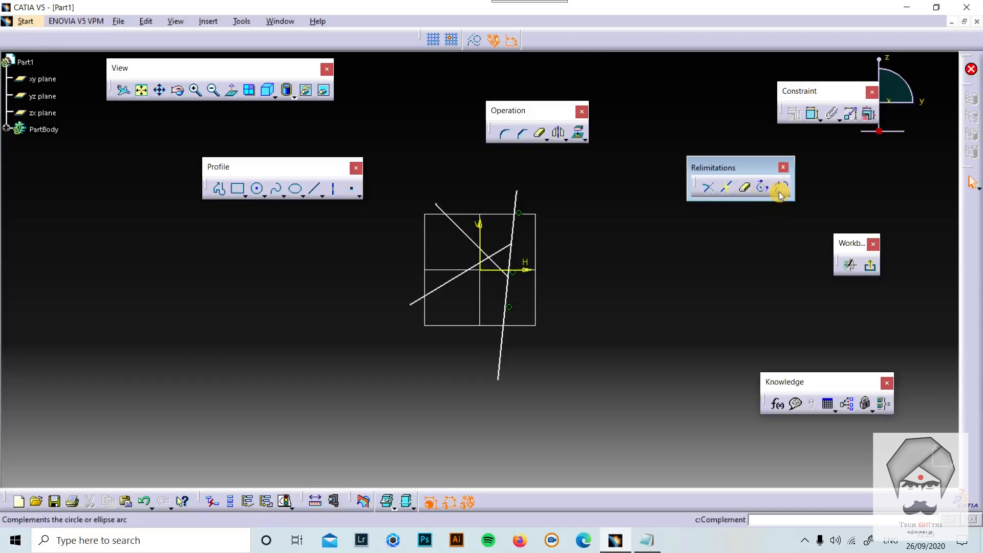
# Sketch an upward-bulging arc to the right of the lines using Three Point Arc Starting With Limits, with a radius of about 37 mm.
pyautogui.click(265, 197)
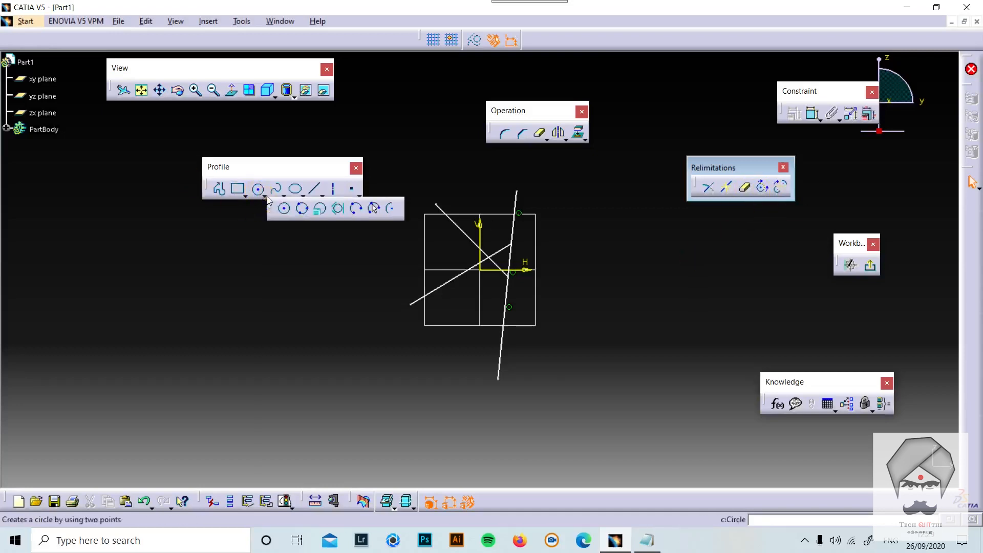
pyautogui.click(370, 209)
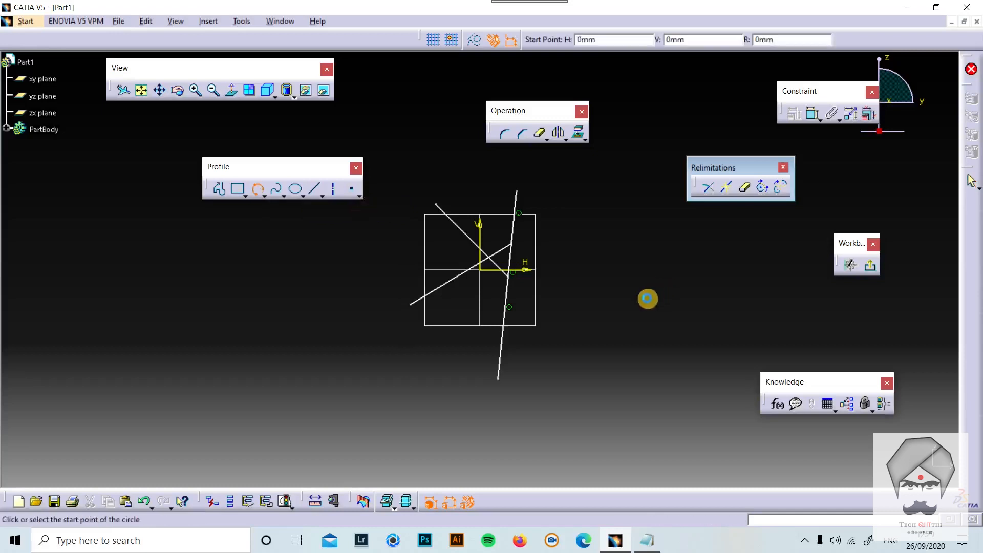
pyautogui.click(592, 300)
pyautogui.click(653, 231)
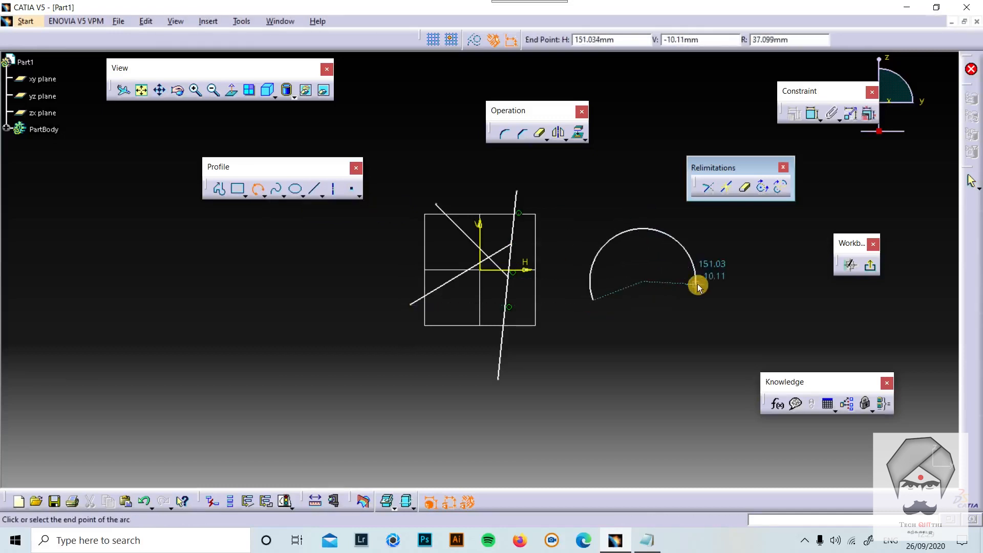
pyautogui.click(696, 284)
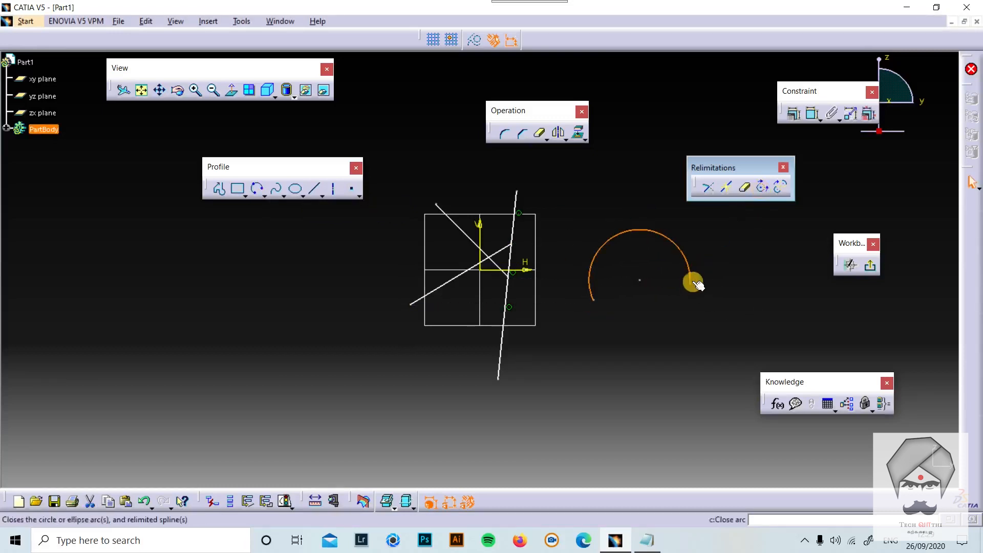
pyautogui.click(740, 269)
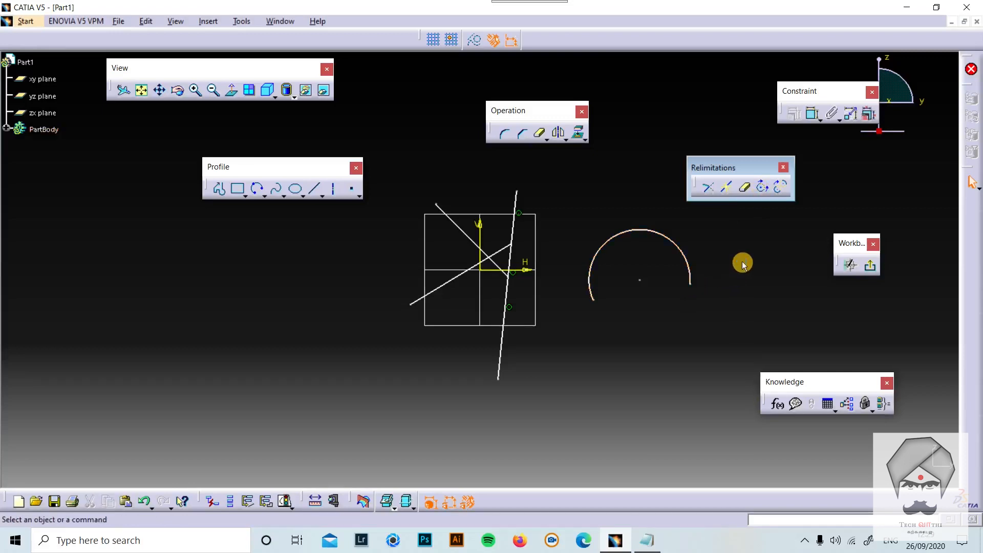
# Close the arc into a full circle and try the Complement operation on it.
pyautogui.click(755, 189)
pyautogui.click(688, 267)
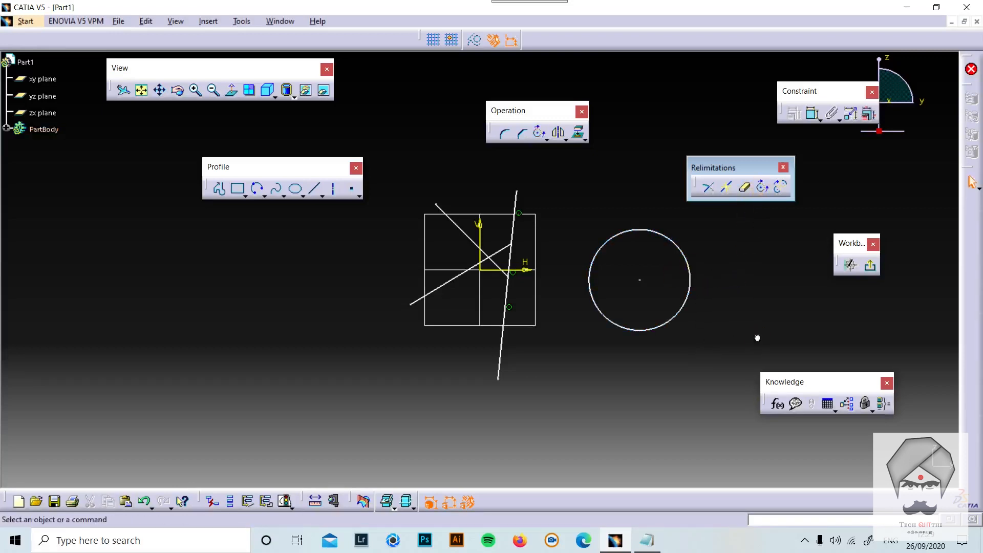
pyautogui.click(782, 190)
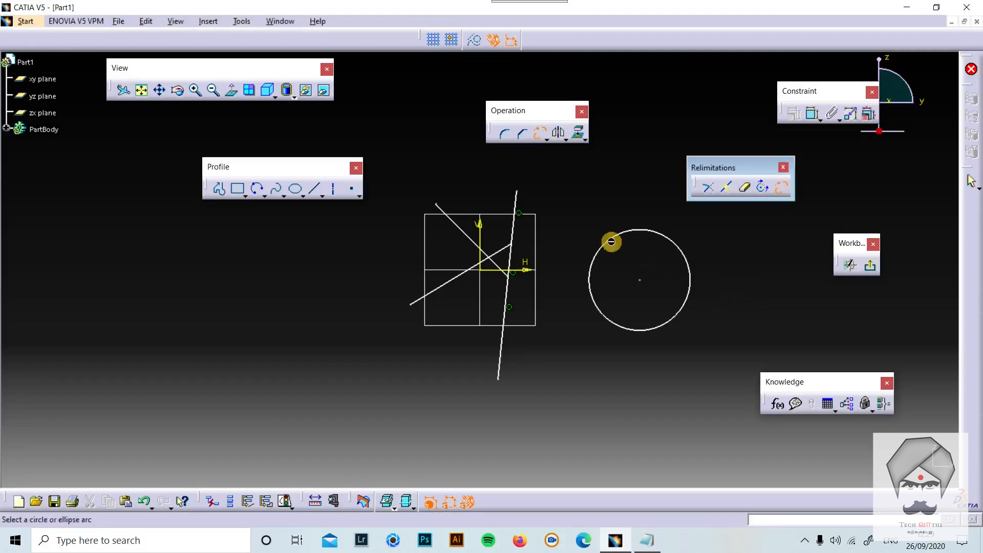
pyautogui.click(669, 322)
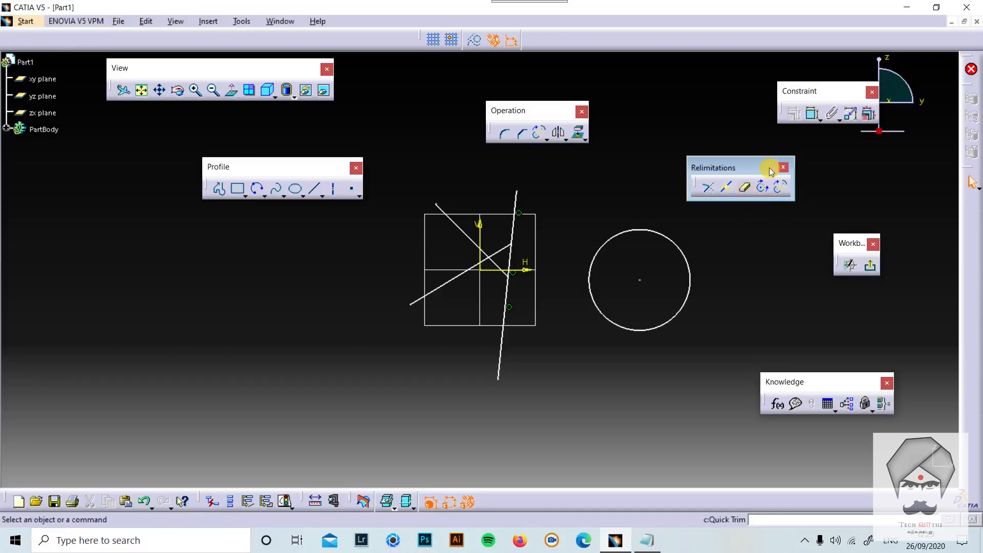
# Close the floating Relimitations toolbar and delete all of the sketch's lines and the circle.
pyautogui.click(785, 169)
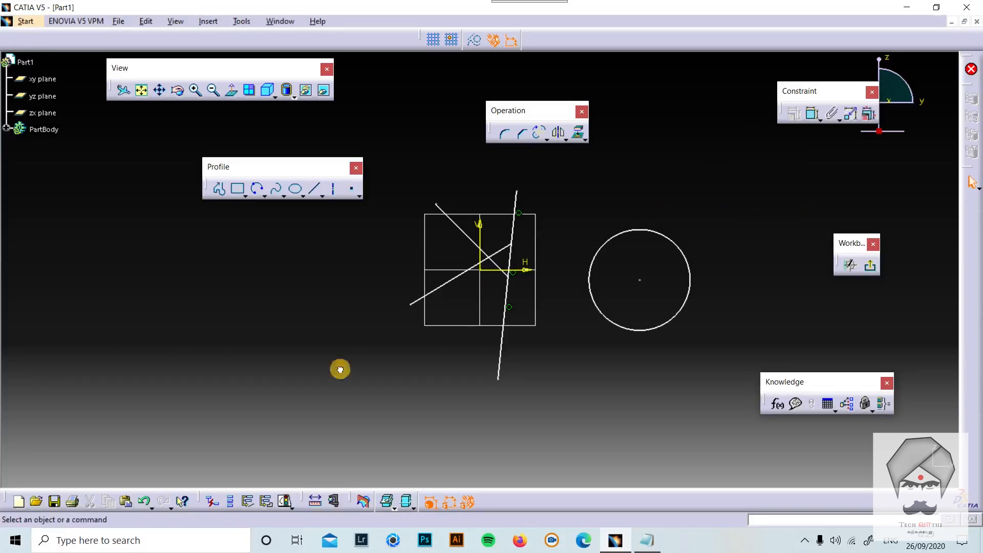
pyautogui.hotkey('ctrl', 'a')
pyautogui.press('Delete')
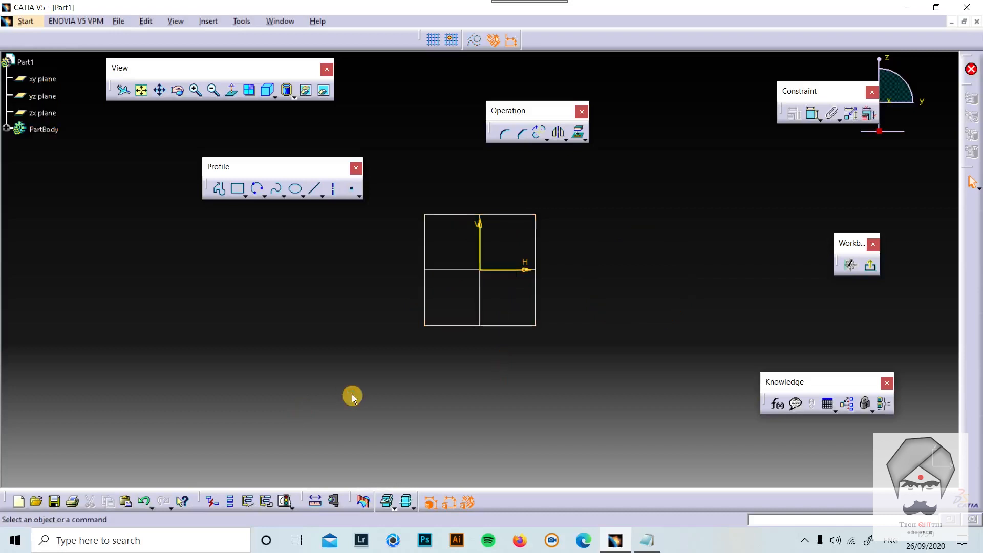
# Detach the 3D Geometry tools from the Operation toolbar to view the projection tools, and close the floating toolbar.
pyautogui.click(584, 139)
pyautogui.moveTo(589, 152); pyautogui.dragTo(610, 207)
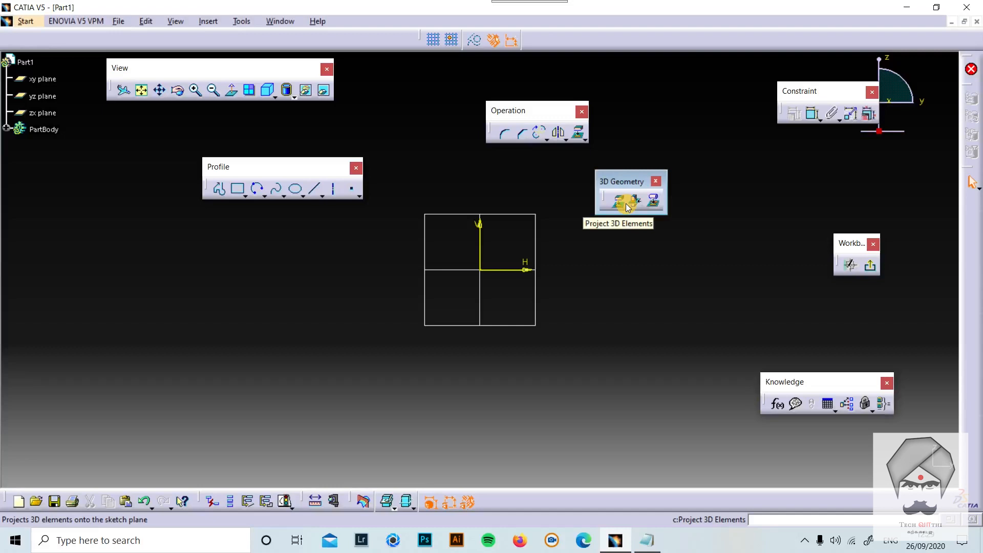
pyautogui.click(656, 182)
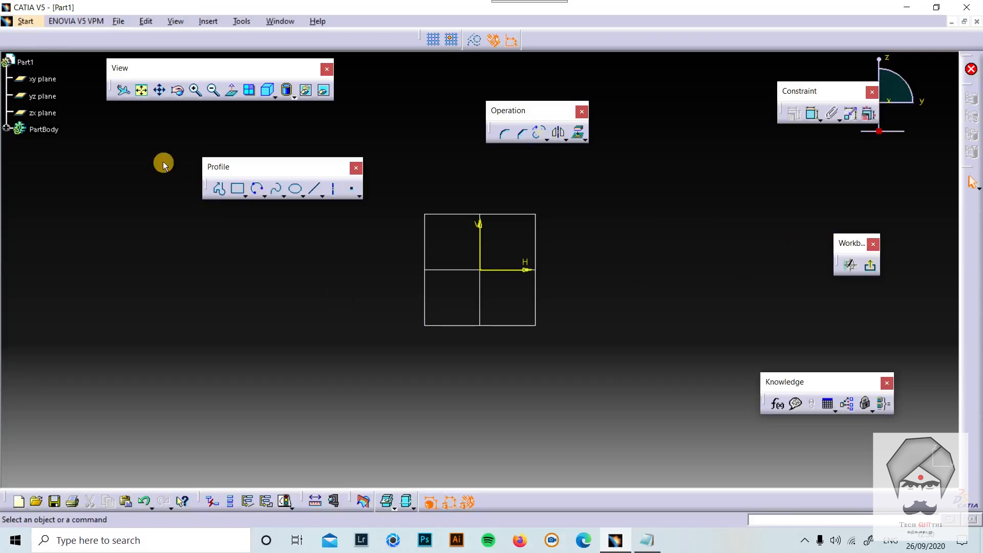
# Sketch a closed staircase profile starting and ending at the origin, about 164 mm wide and 127 mm high, rising in three levels to the right.
pyautogui.click(216, 191)
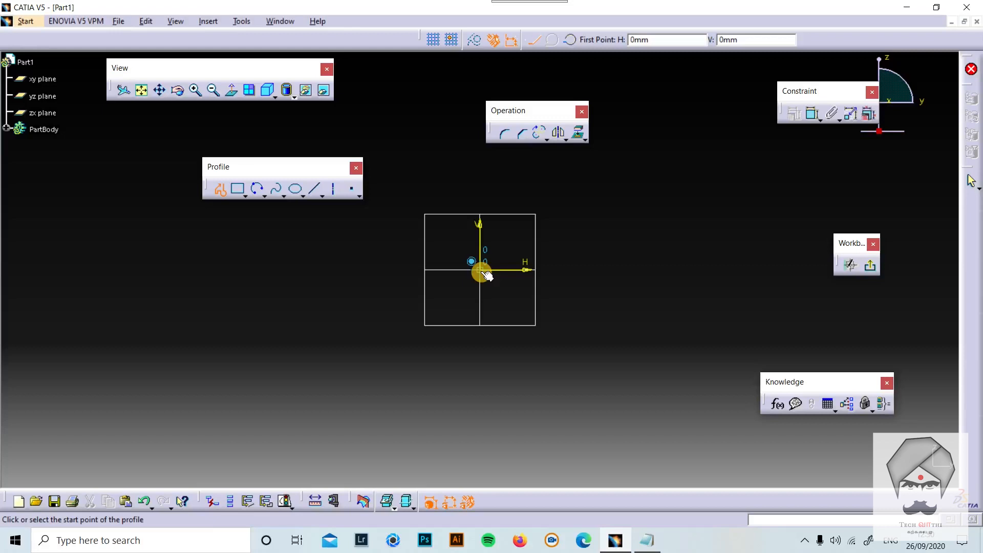
pyautogui.click(483, 272)
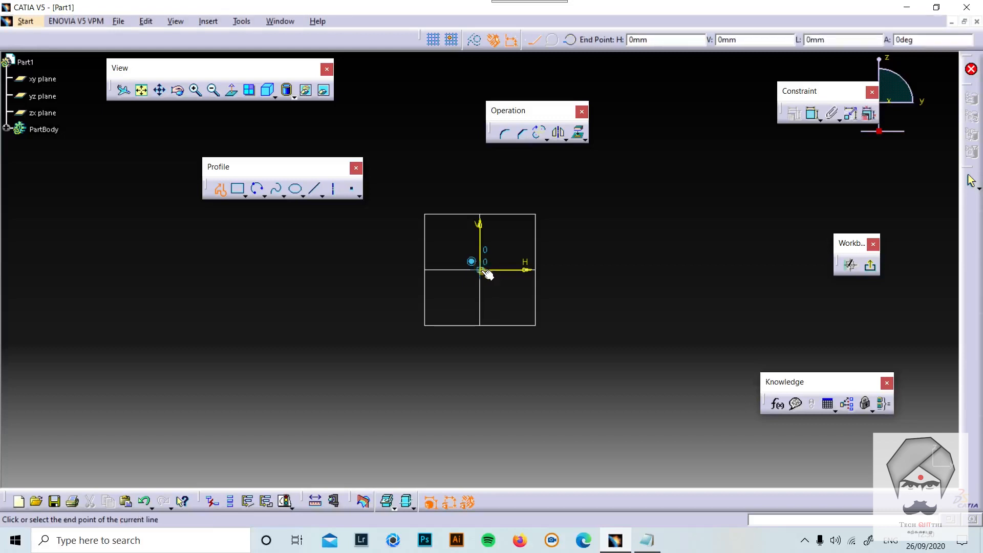
pyautogui.click(578, 271)
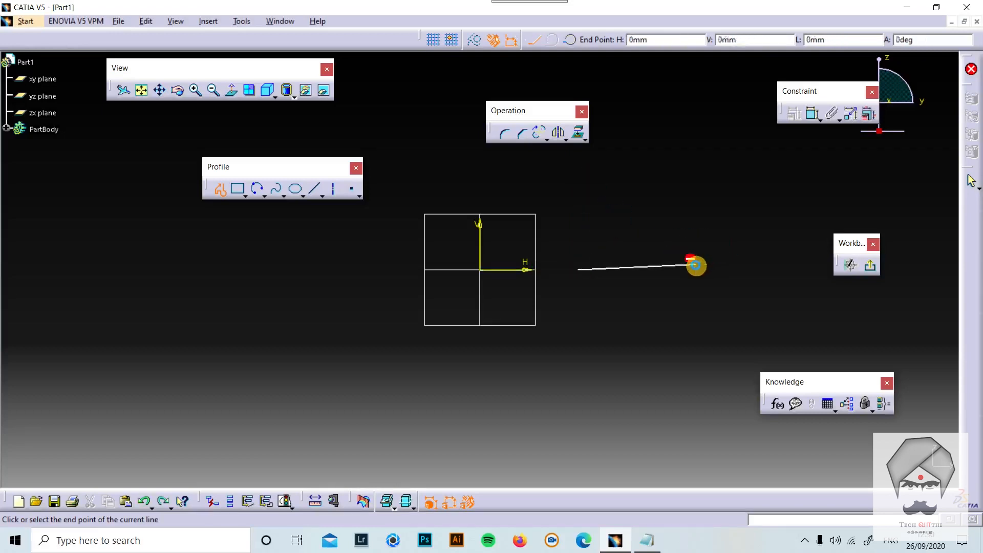
pyautogui.click(715, 270)
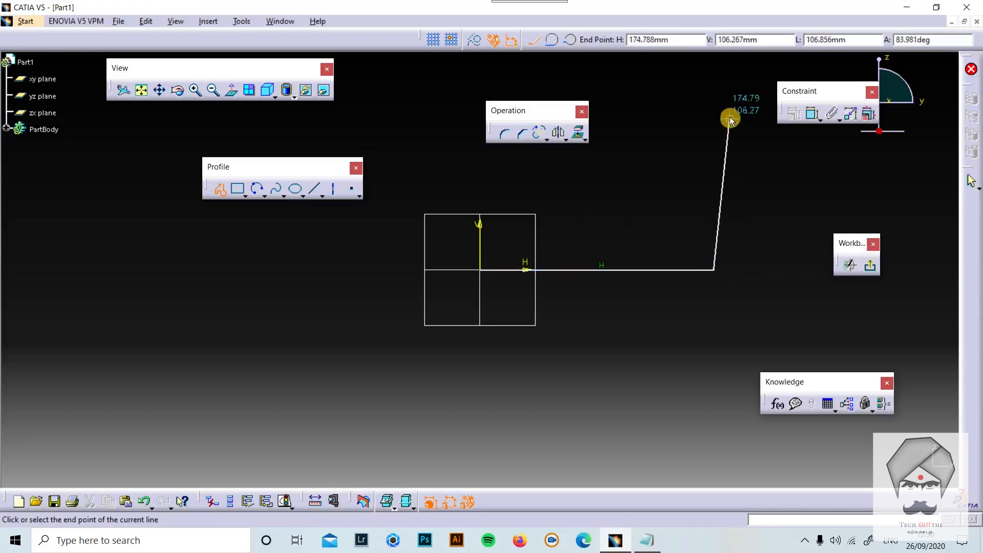
pyautogui.click(715, 88)
pyautogui.click(640, 88)
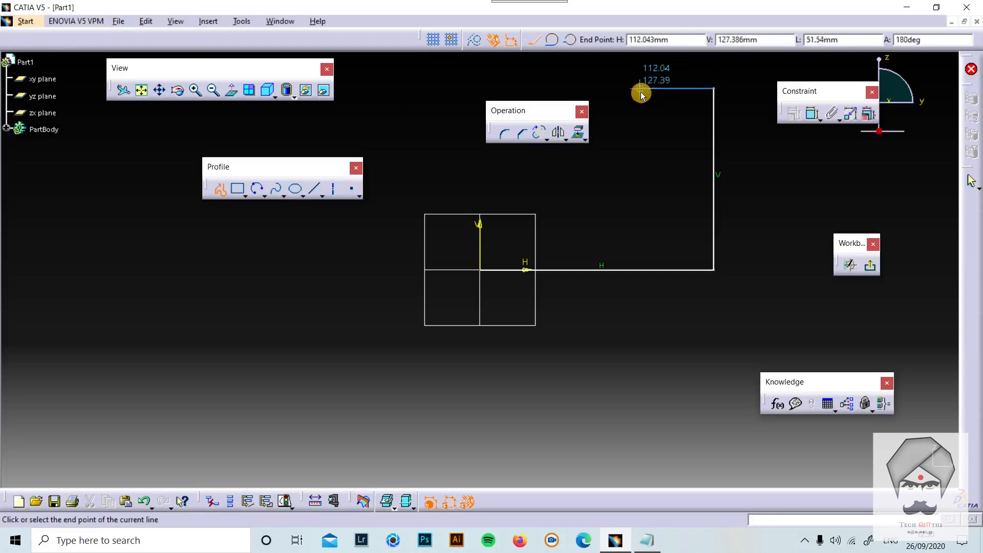
pyautogui.click(641, 152)
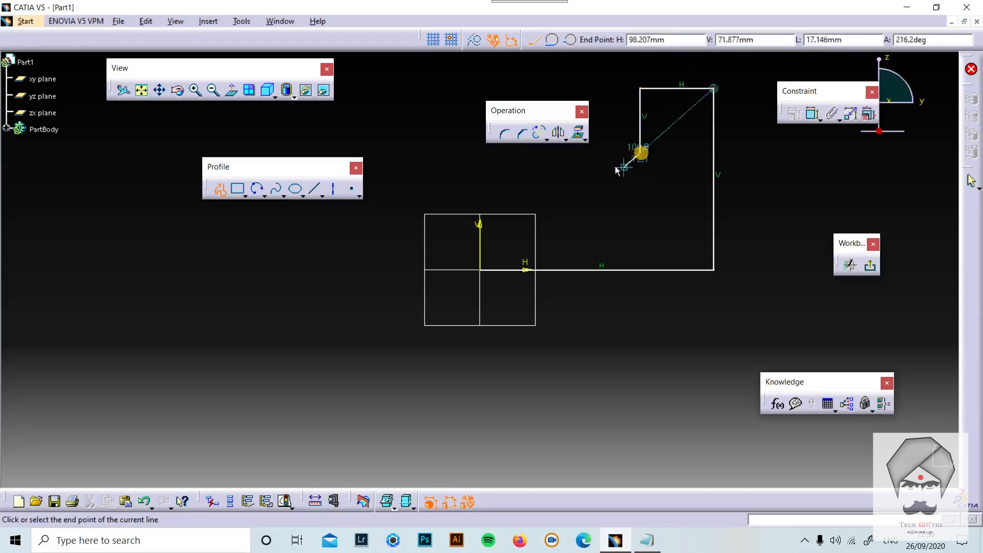
pyautogui.click(579, 152)
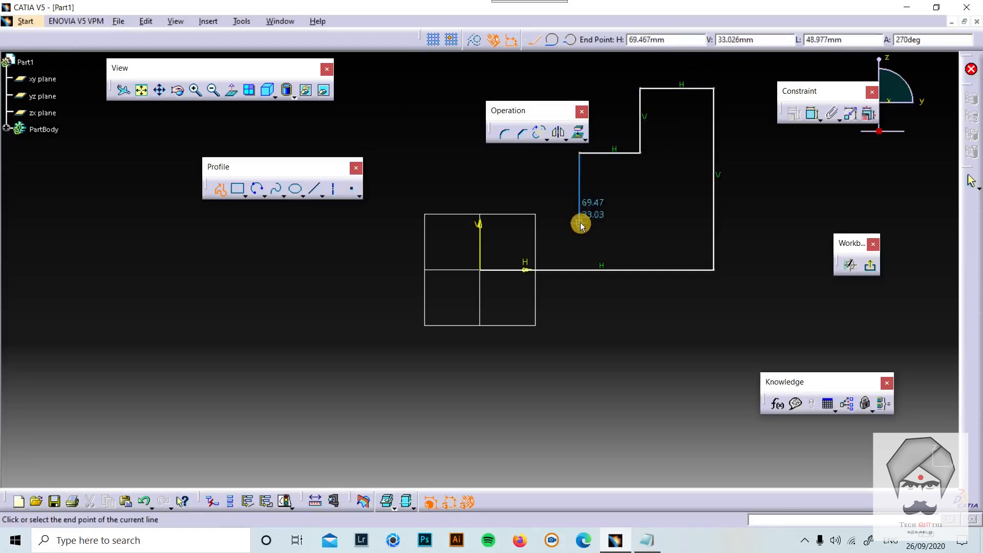
pyautogui.click(579, 224)
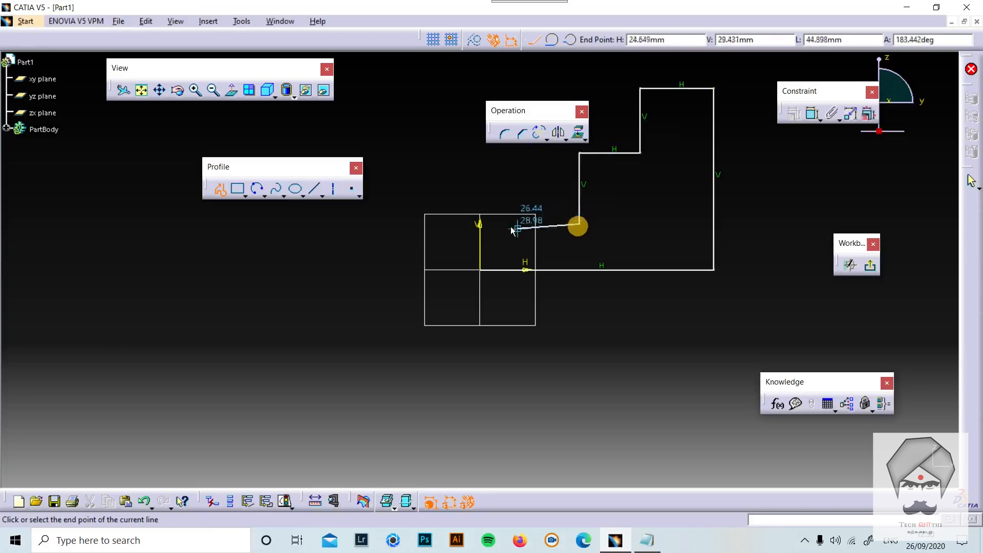
pyautogui.click(479, 224)
pyautogui.click(480, 270)
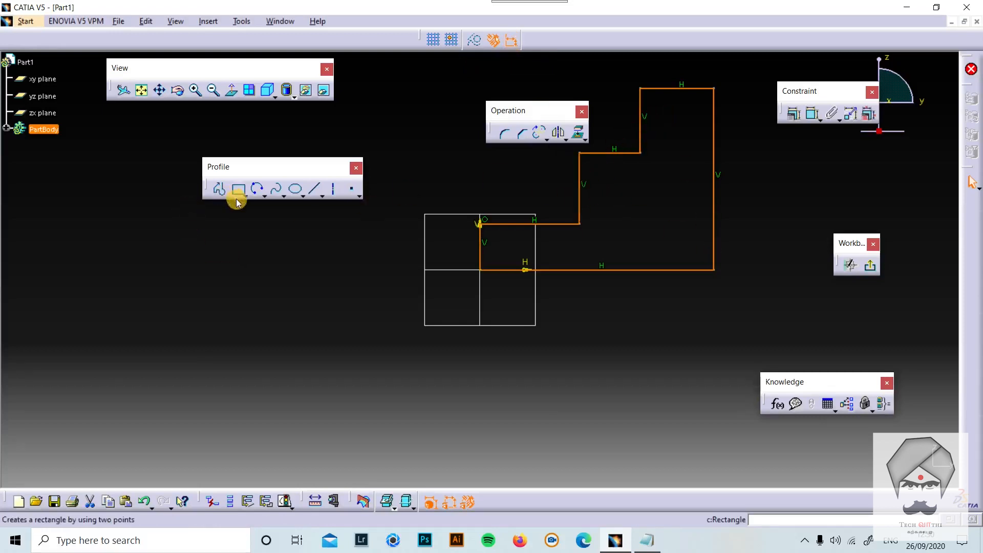
# Sketch a closed rectangle about 91 mm wide below the staircase profile, with its right side aligned to the vertical axis.
pyautogui.click(219, 189)
pyautogui.click(350, 351)
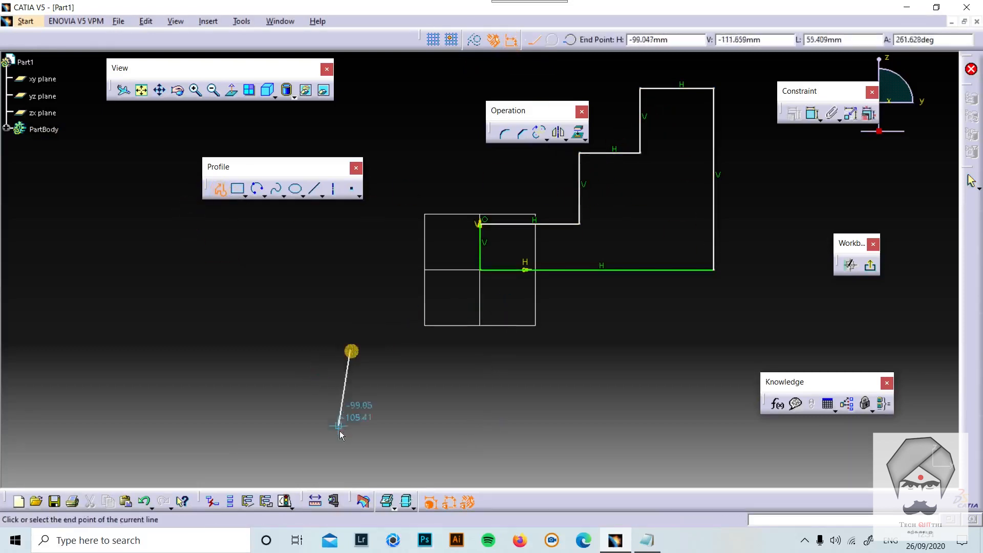
pyautogui.click(350, 431)
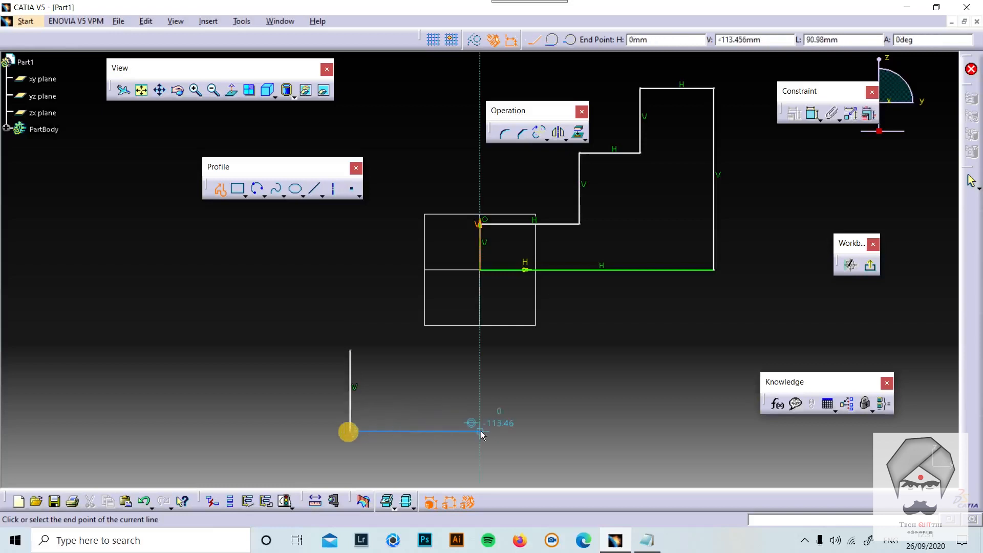
pyautogui.click(480, 431)
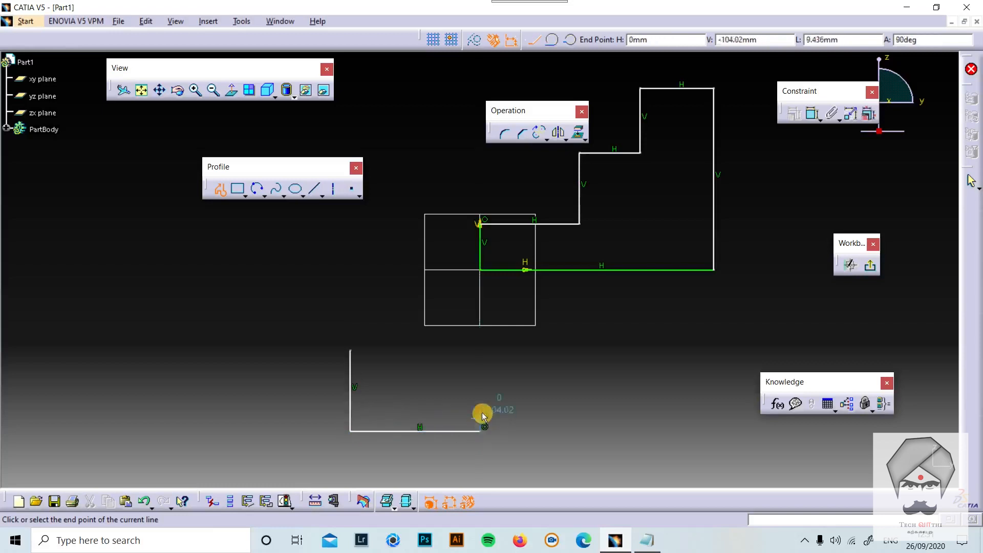
pyautogui.click(480, 351)
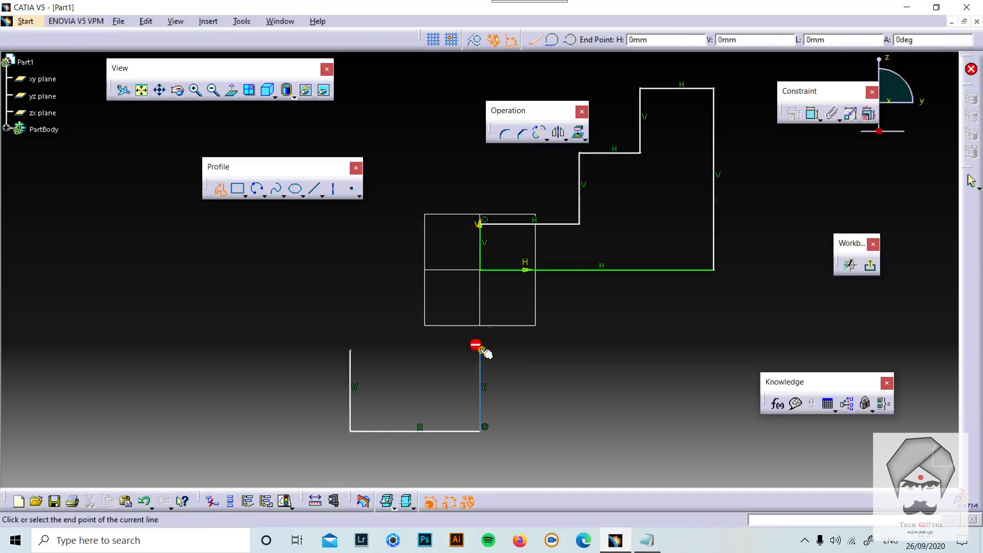
pyautogui.click(352, 353)
pyautogui.click(630, 400)
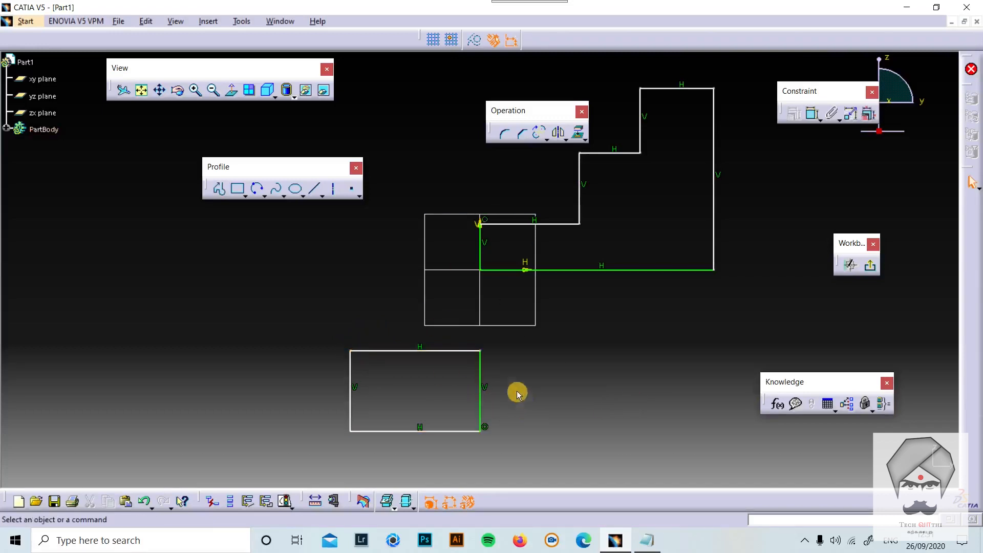
# Turn off automatic geometrical constraints and sketch a tilted closed quadrilateral in the free area left of the staircase profile.
pyautogui.click(492, 43)
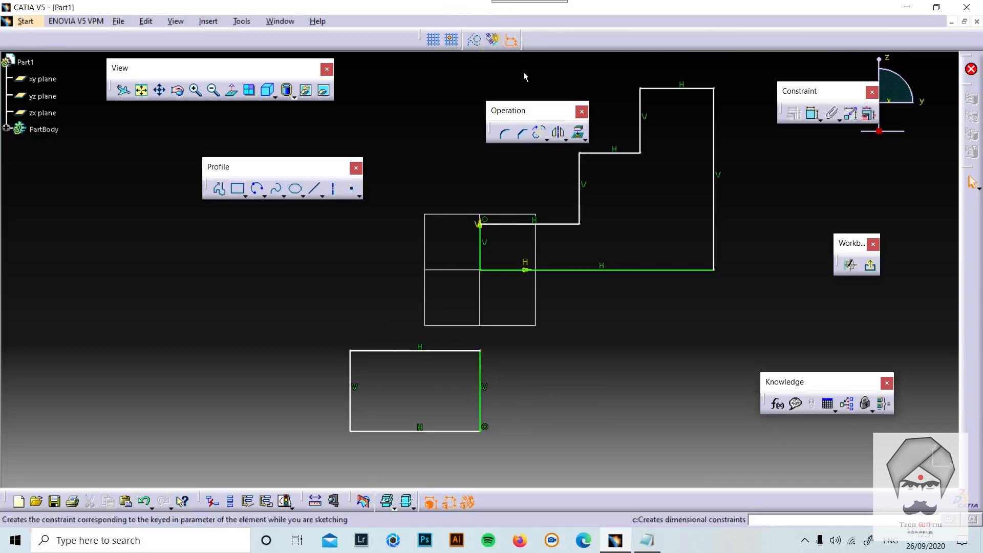
pyautogui.click(237, 189)
pyautogui.click(207, 316)
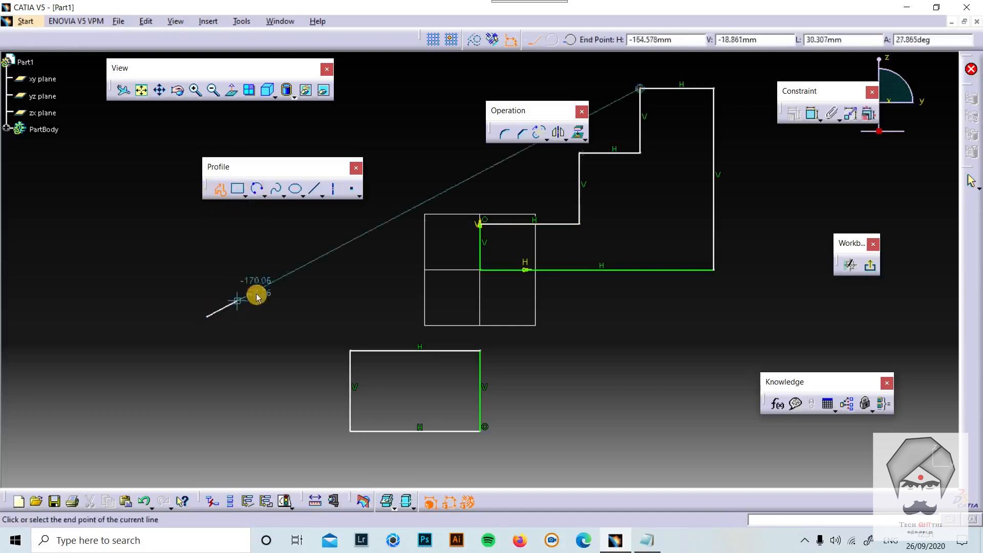
pyautogui.click(313, 280)
pyautogui.click(271, 242)
pyautogui.click(187, 277)
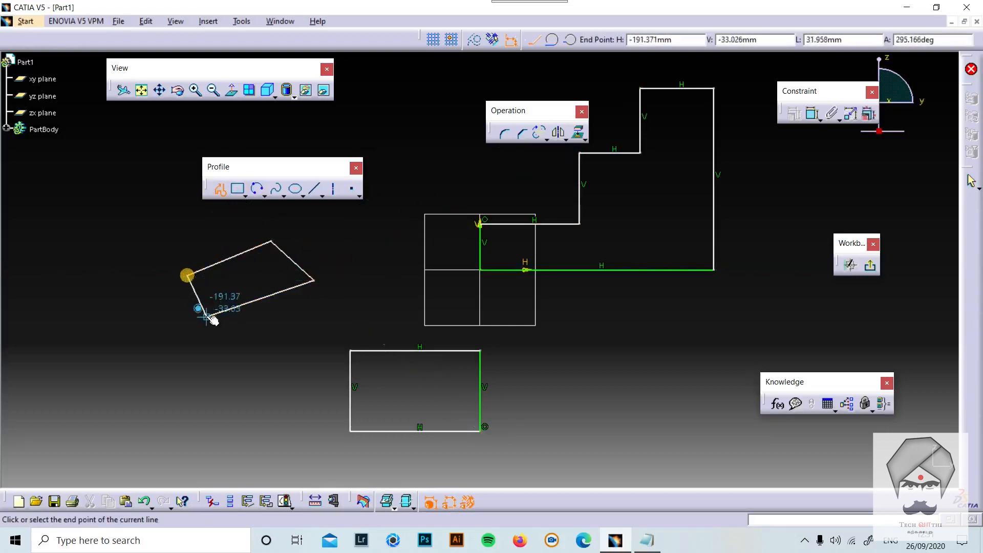
pyautogui.click(206, 316)
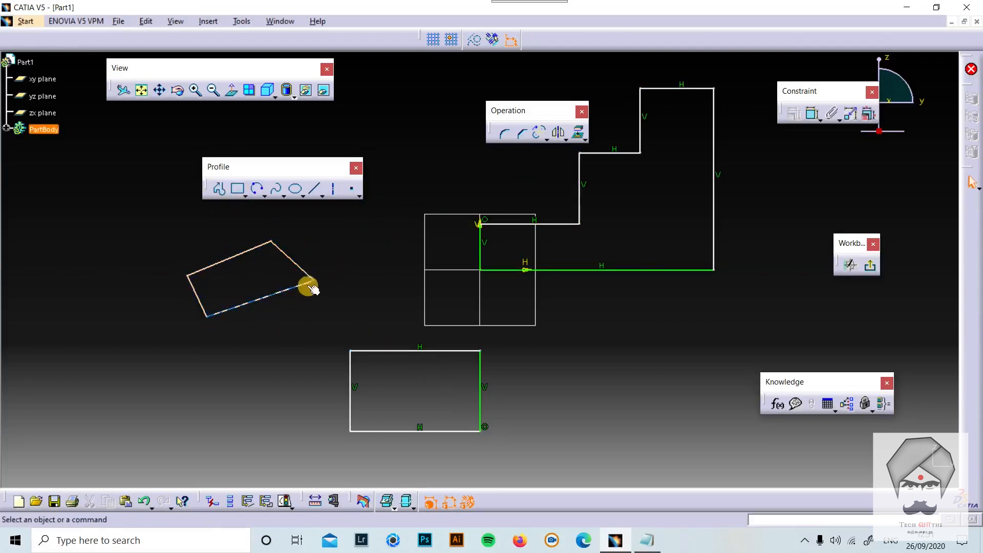
# Pull the tilted quadrilateral's right corner inward to show it is unconstrained, and delete both the quadrilateral and the rectangle.
pyautogui.moveTo(314, 281); pyautogui.dragTo(288, 295)
pyautogui.moveTo(307, 242); pyautogui.dragTo(117, 358)
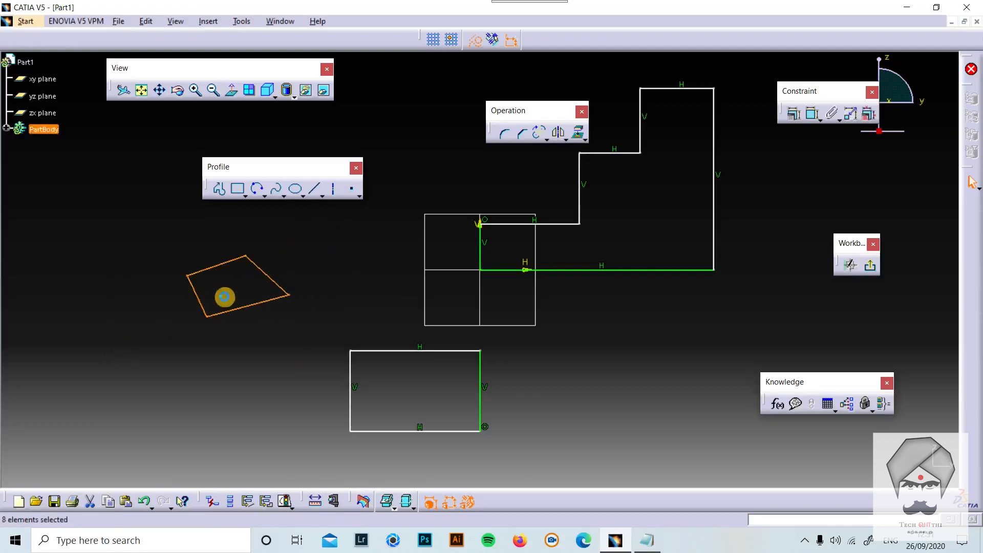
pyautogui.press('Delete')
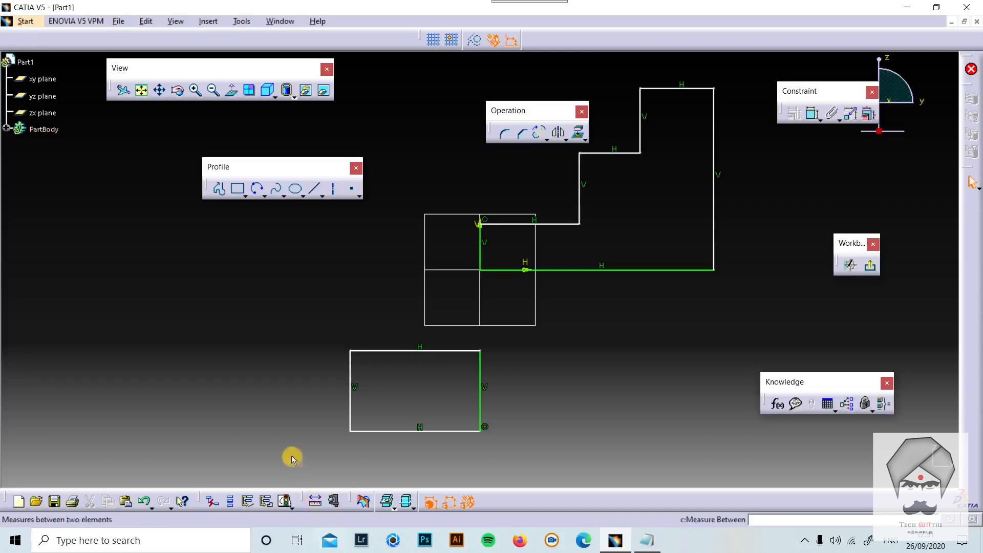
pyautogui.moveTo(344, 322); pyautogui.dragTo(539, 459)
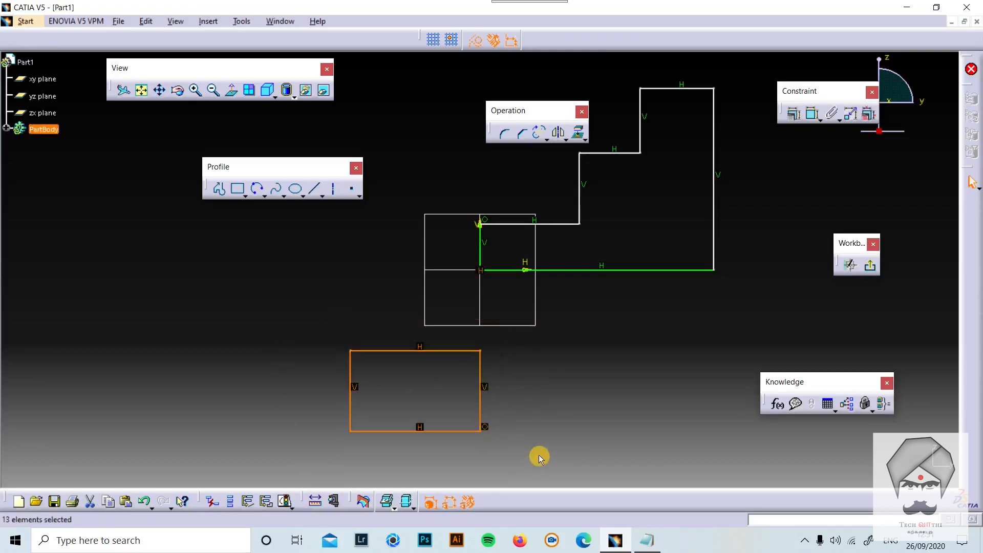
pyautogui.press('Delete')
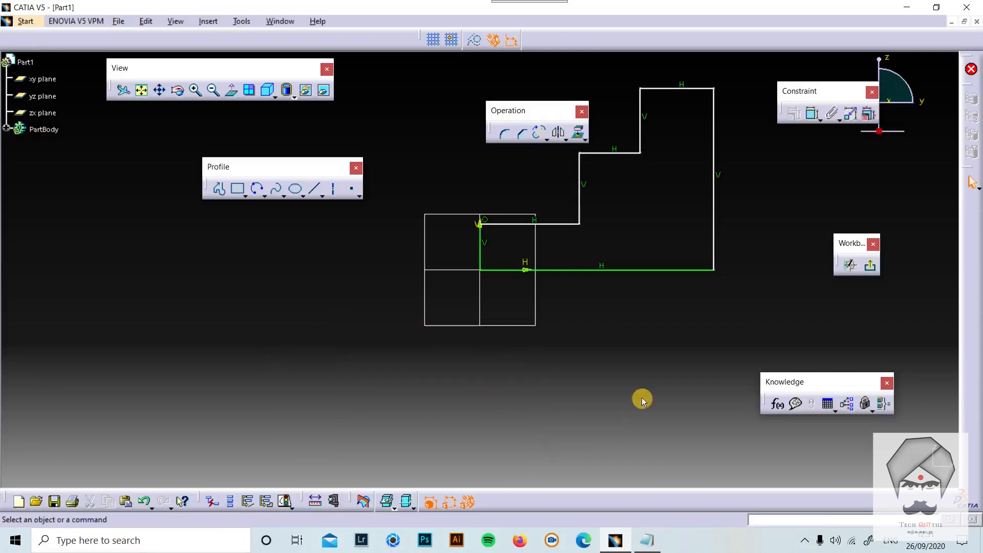
# Check the constraint types offered for the staircase's tall right vertical line, leaving them as they are.
pyautogui.click(714, 176)
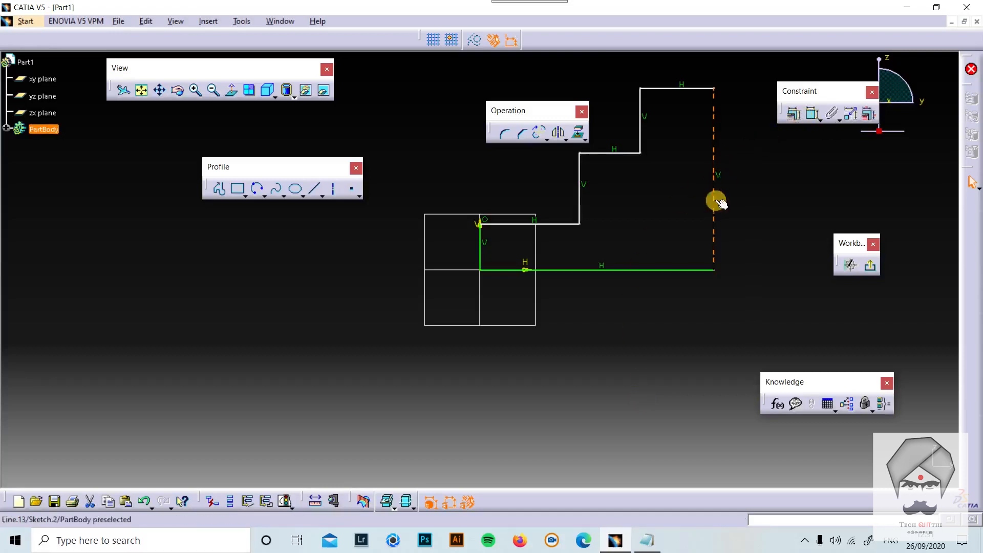
pyautogui.click(795, 115)
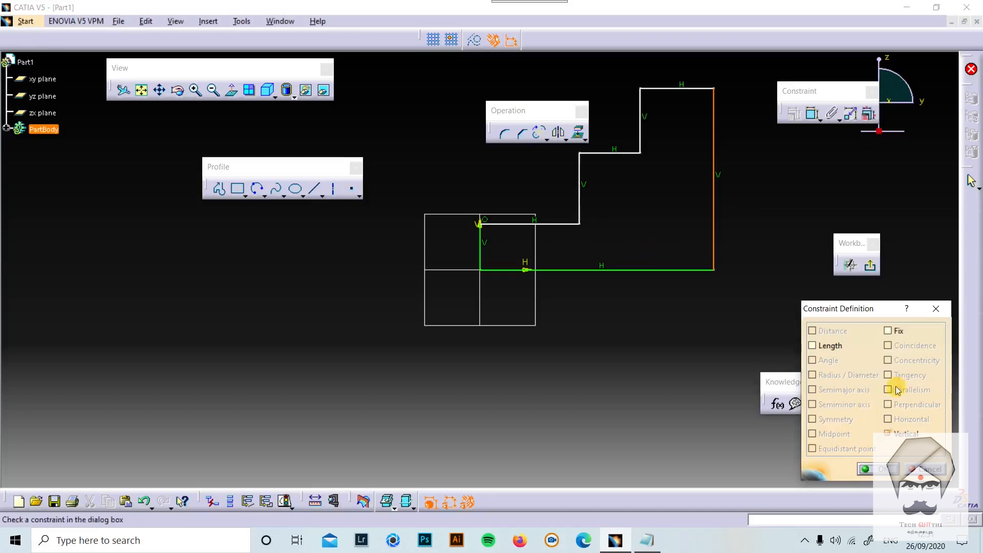
pyautogui.click(877, 469)
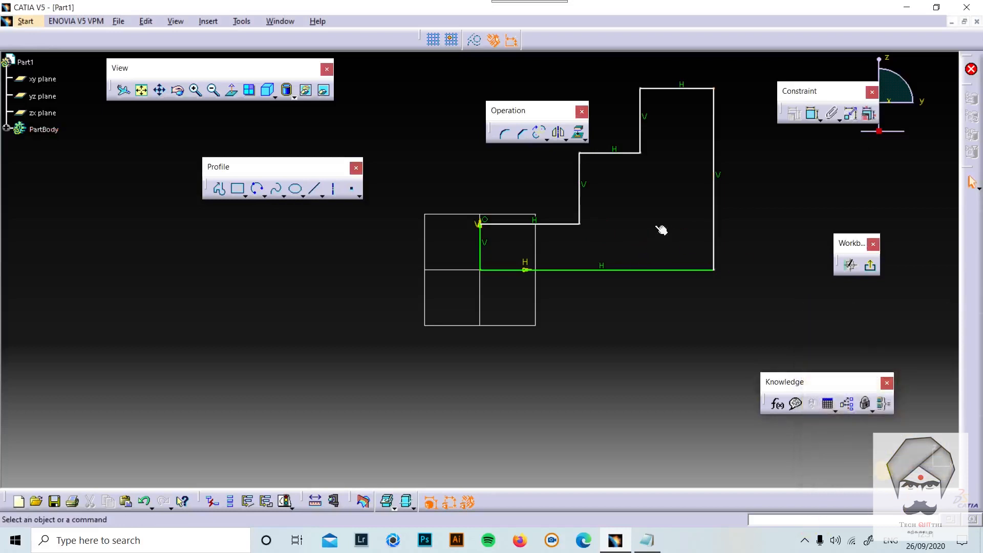
# Dimension the staircase's tall right vertical line and set its length to 90 mm.
pyautogui.click(811, 115)
pyautogui.click(713, 158)
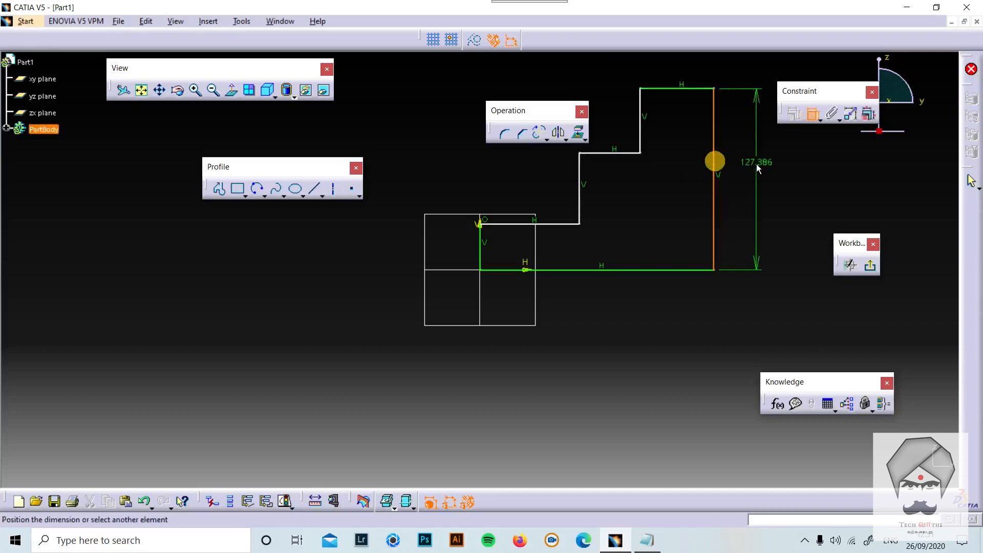
pyautogui.click(758, 169)
pyautogui.doubleClick(758, 169)
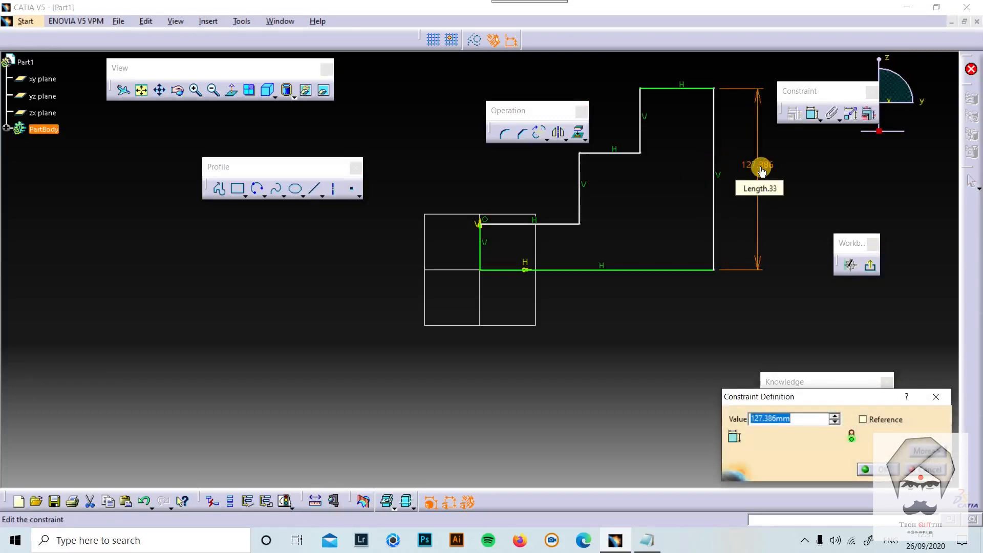
pyautogui.write('90')
pyautogui.press('Return')
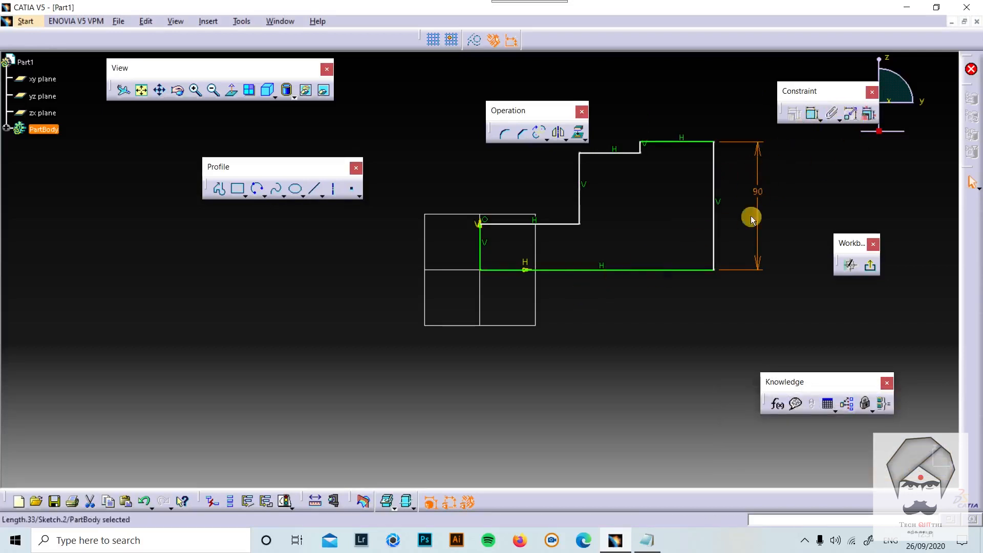
# Dimension the lengths of the staircase's bottom line, short left vertical line, lowest tread and middle tread.
pyautogui.click(810, 117)
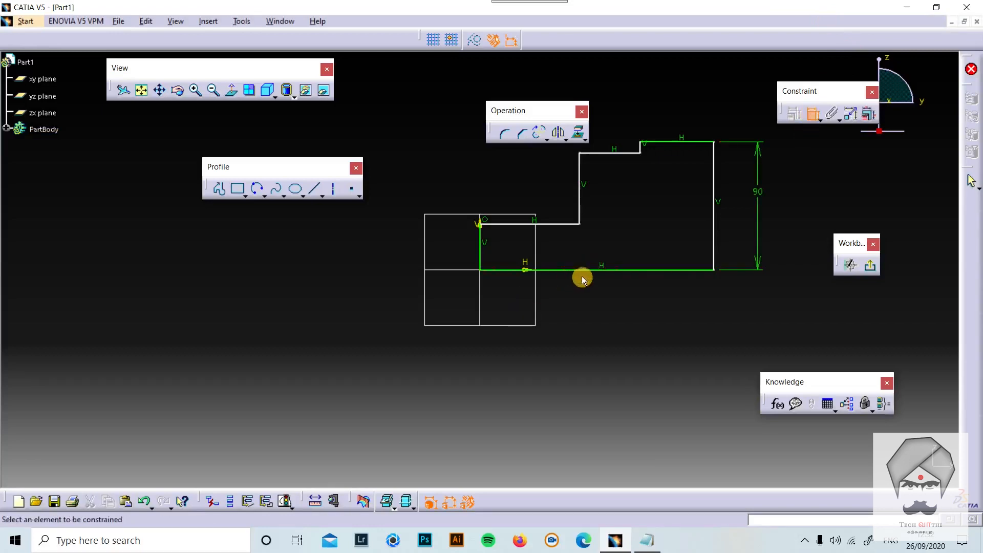
pyautogui.click(589, 270)
pyautogui.click(588, 307)
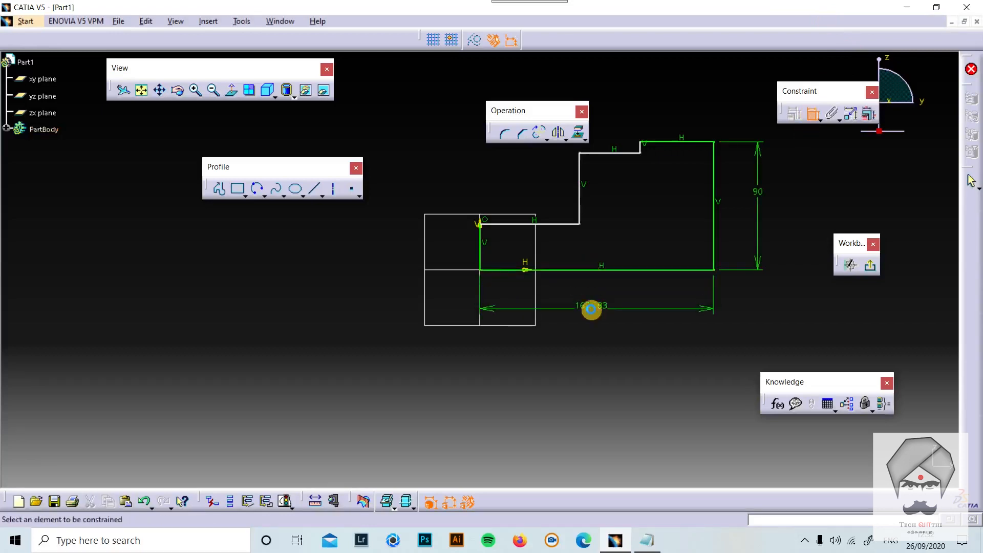
pyautogui.click(483, 253)
pyautogui.click(430, 244)
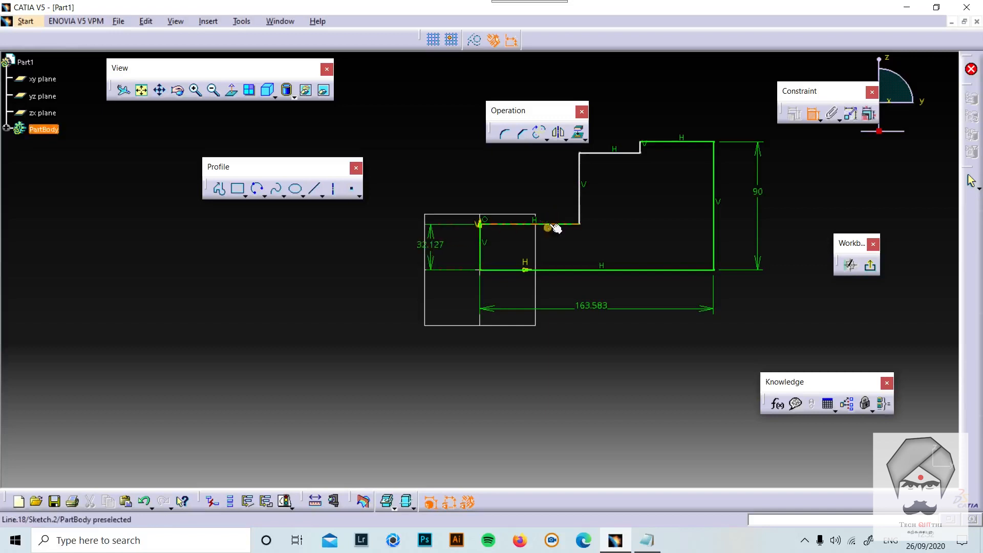
pyautogui.click(547, 224)
pyautogui.click(520, 179)
pyautogui.click(605, 152)
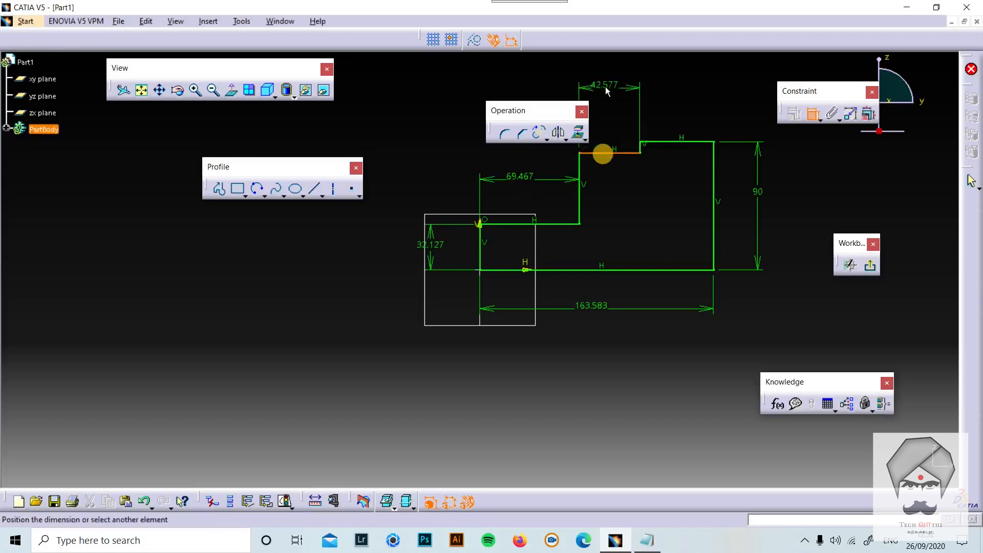
pyautogui.click(651, 124)
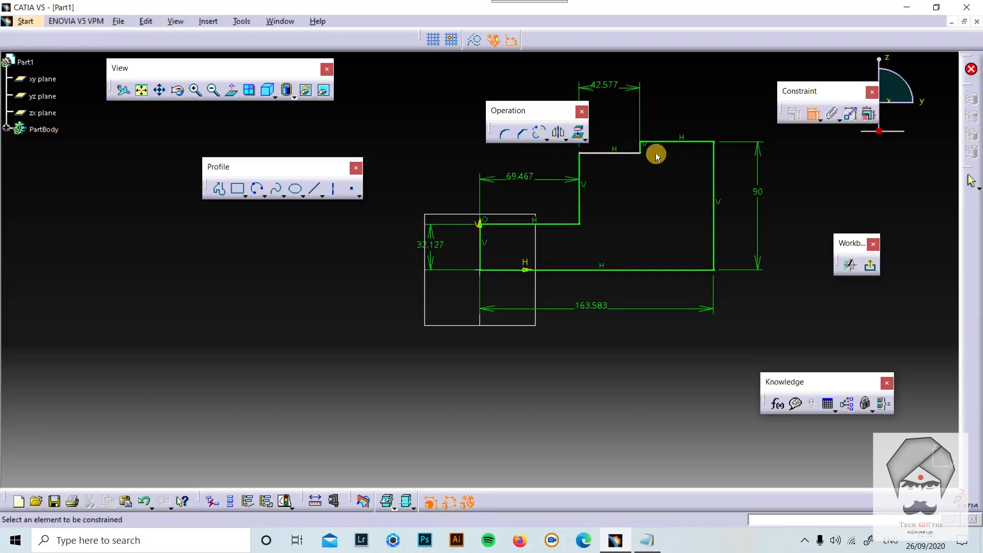
# Dimension the height of the middle tread above the bottom line and set it to 60 mm.
pyautogui.click(630, 154)
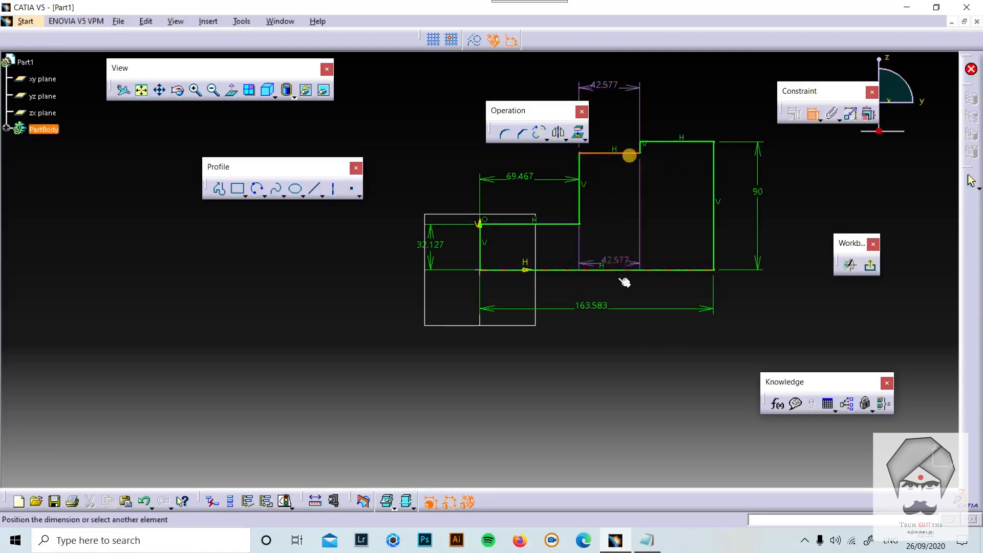
pyautogui.click(627, 270)
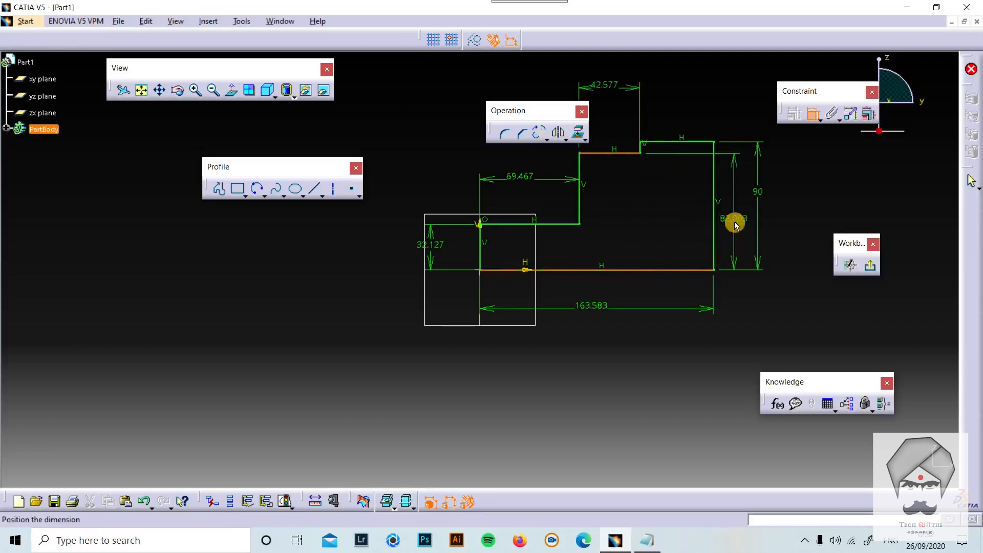
pyautogui.click(729, 225)
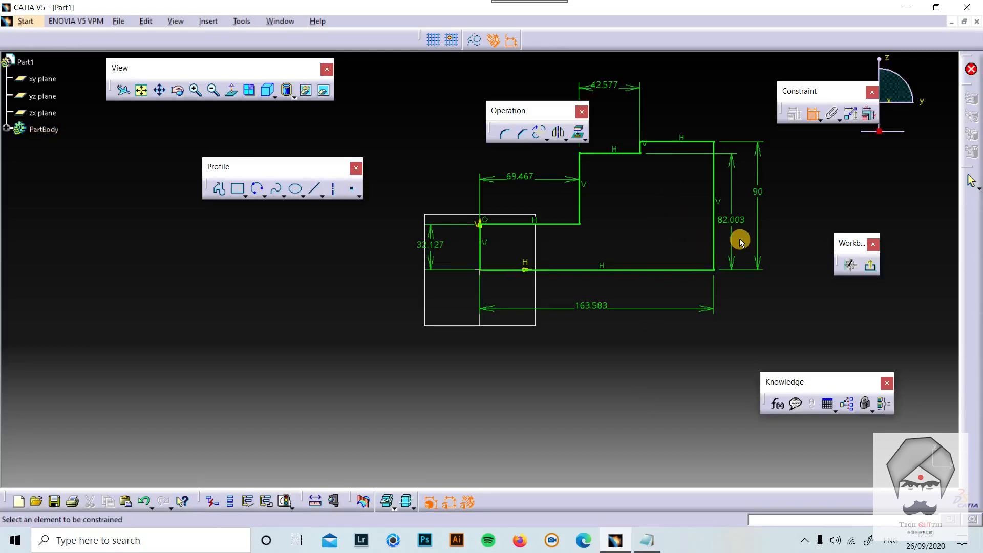
pyautogui.doubleClick(735, 221)
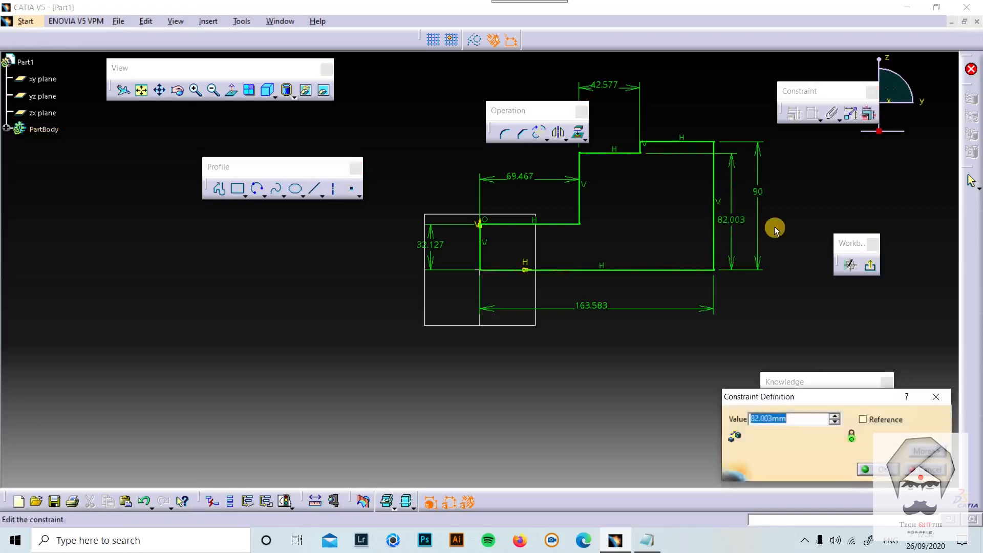
pyautogui.write('60')
pyautogui.press('Return')
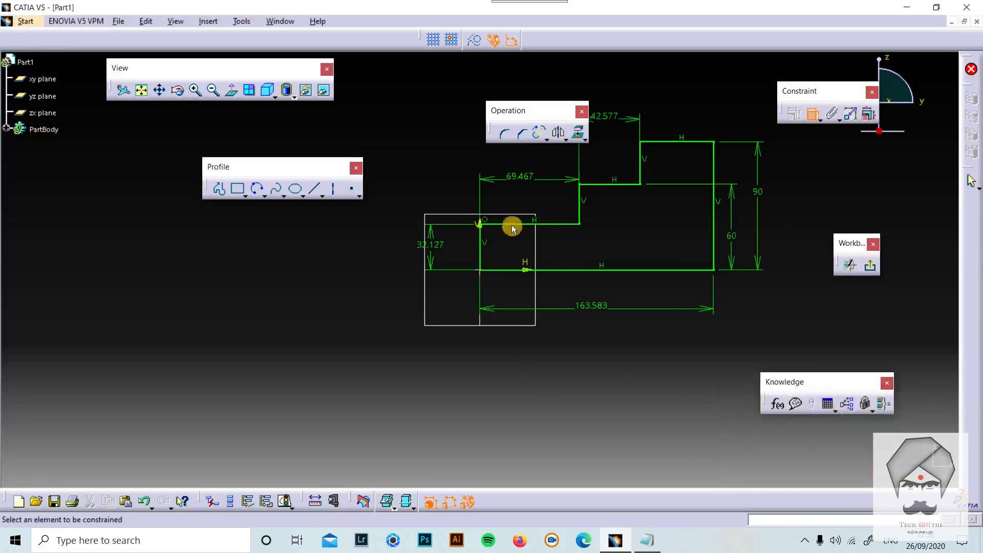
# Set the left vertical line's length to 30 mm and the bottom line's length to 120 mm.
pyautogui.doubleClick(432, 245)
pyautogui.write('30')
pyautogui.press('Return')
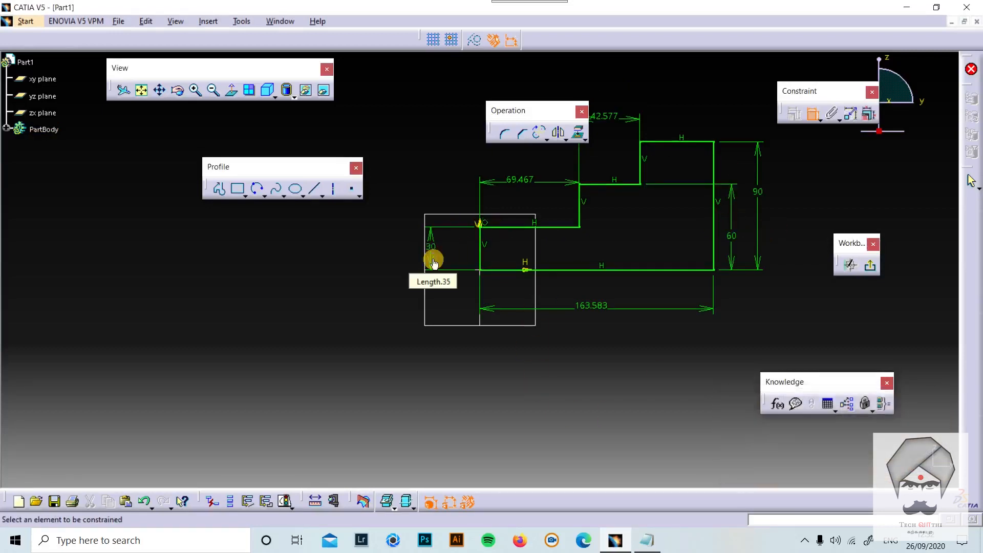
pyautogui.doubleClick(589, 306)
pyautogui.write('120')
pyautogui.press('Return')
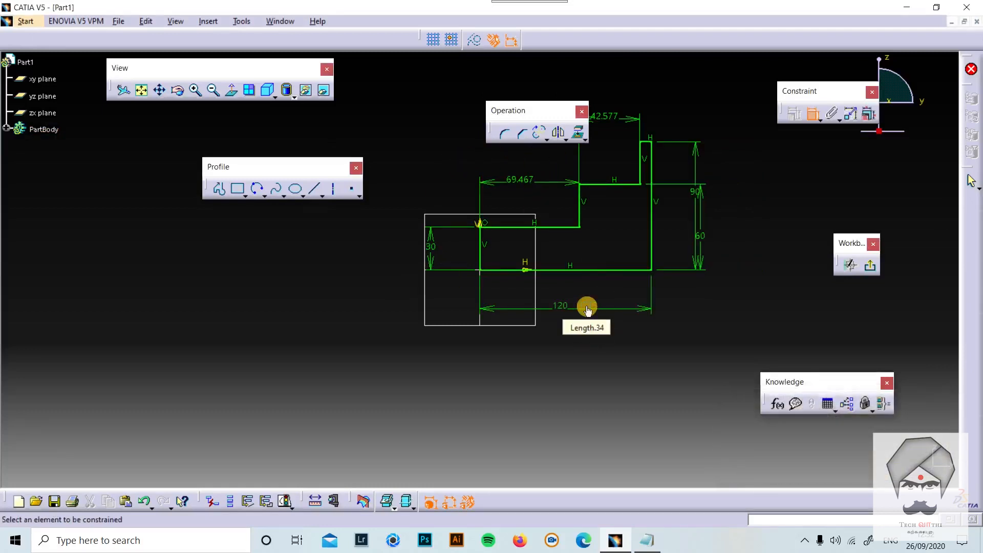
# Set the lowest and middle tread lengths to 40 mm each, moving the Operation toolbar clear of the dimensions.
pyautogui.doubleClick(509, 179)
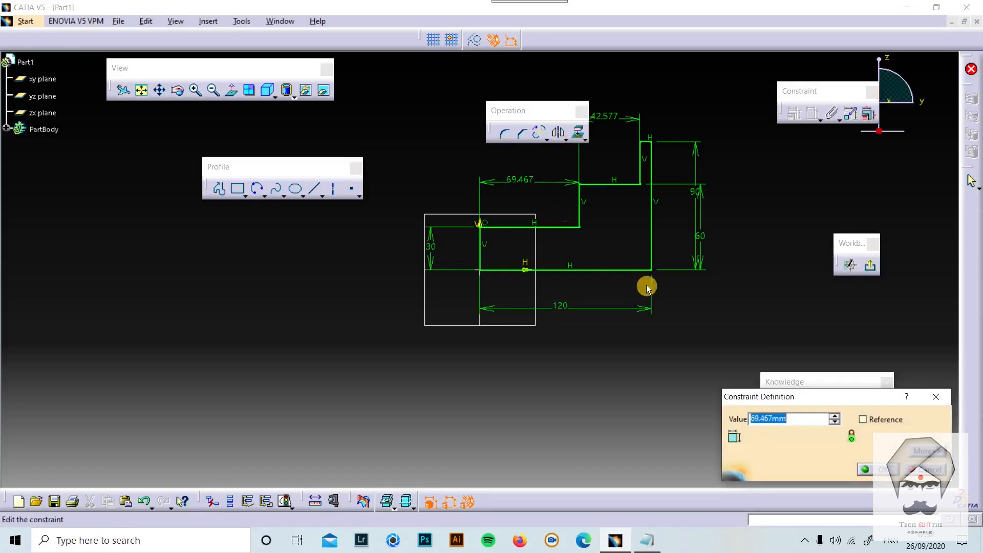
pyautogui.write('40')
pyautogui.press('Return')
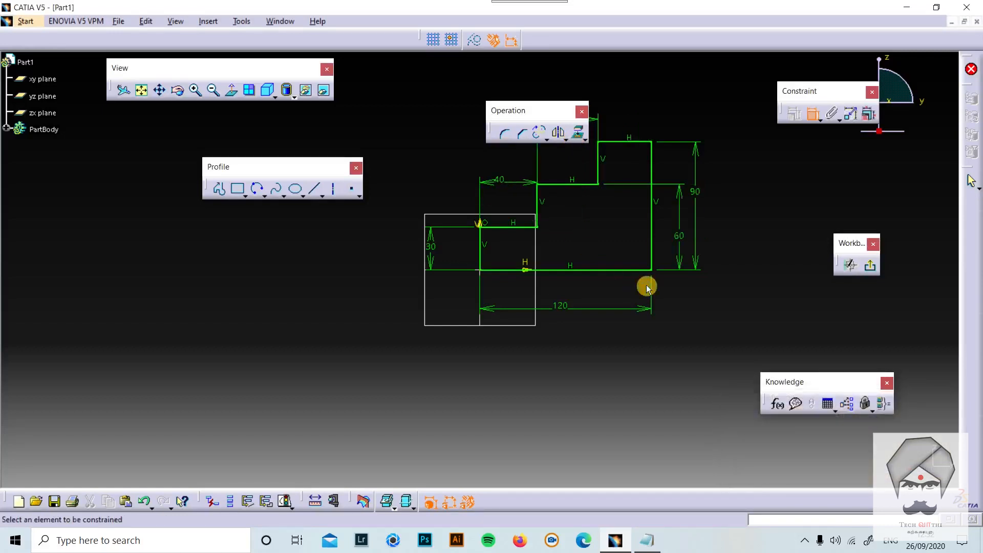
pyautogui.moveTo(571, 110); pyautogui.dragTo(518, 82)
pyautogui.doubleClick(569, 110)
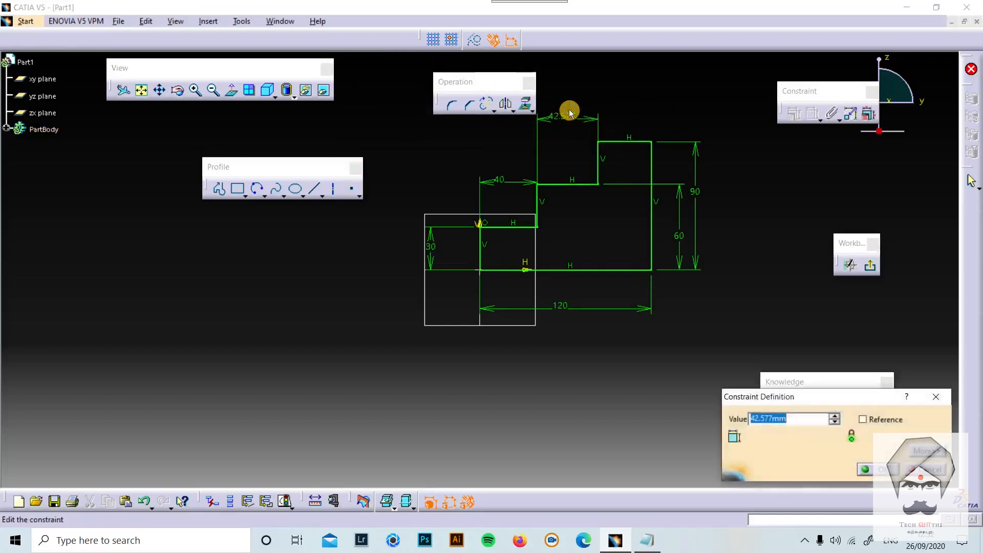
pyautogui.write('40')
pyautogui.press('Return')
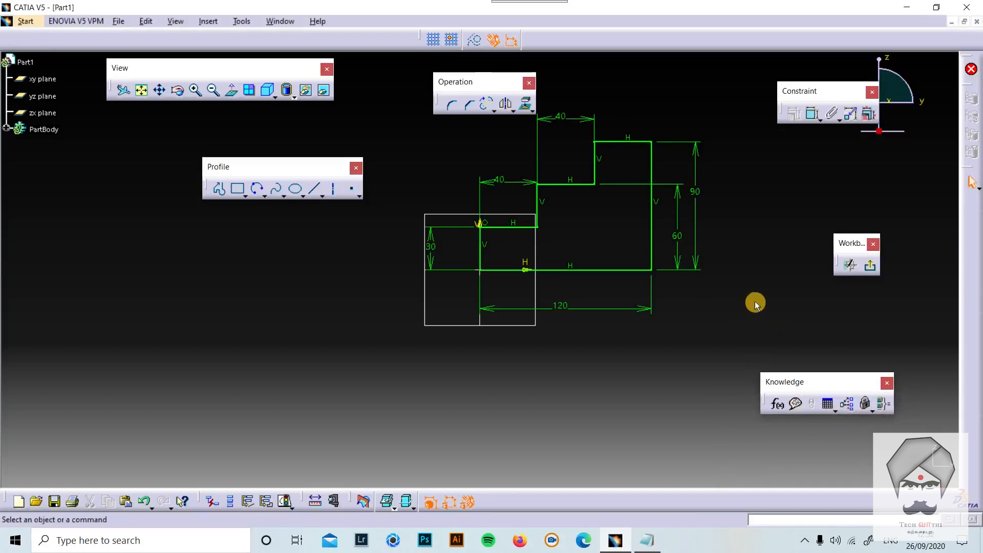
# Try to dimension the top tread's width between the upper riser and the tall vertical line.
pyautogui.click(813, 113)
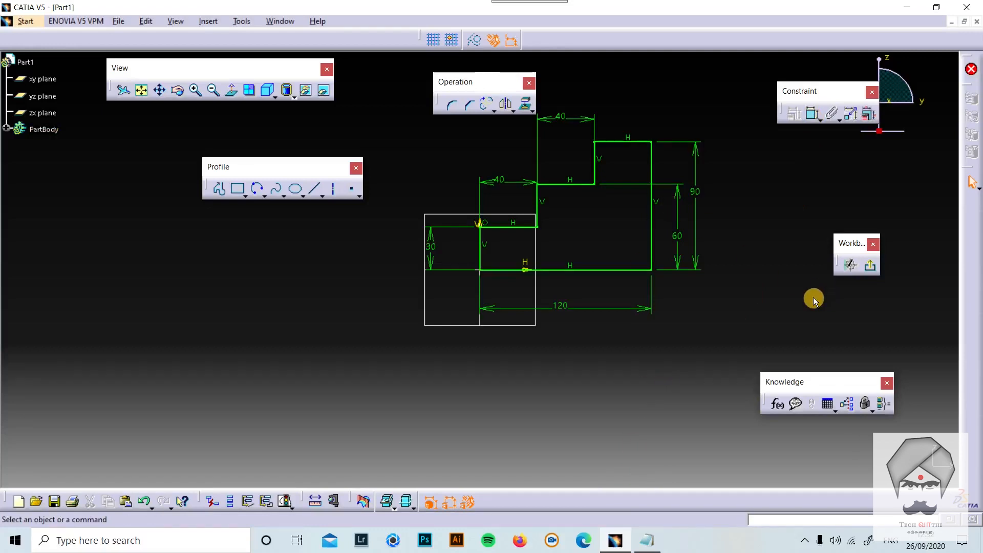
pyautogui.click(654, 243)
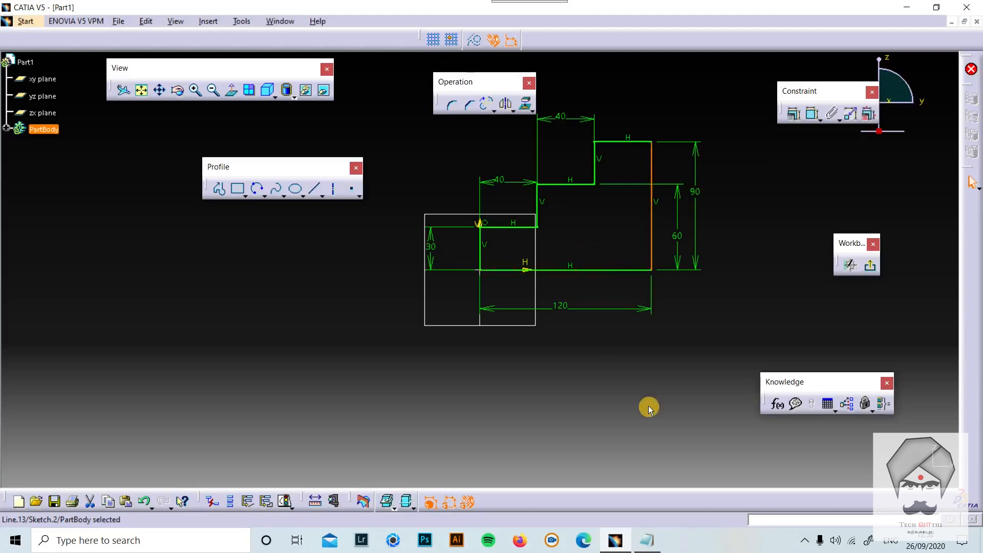
pyautogui.click(711, 416)
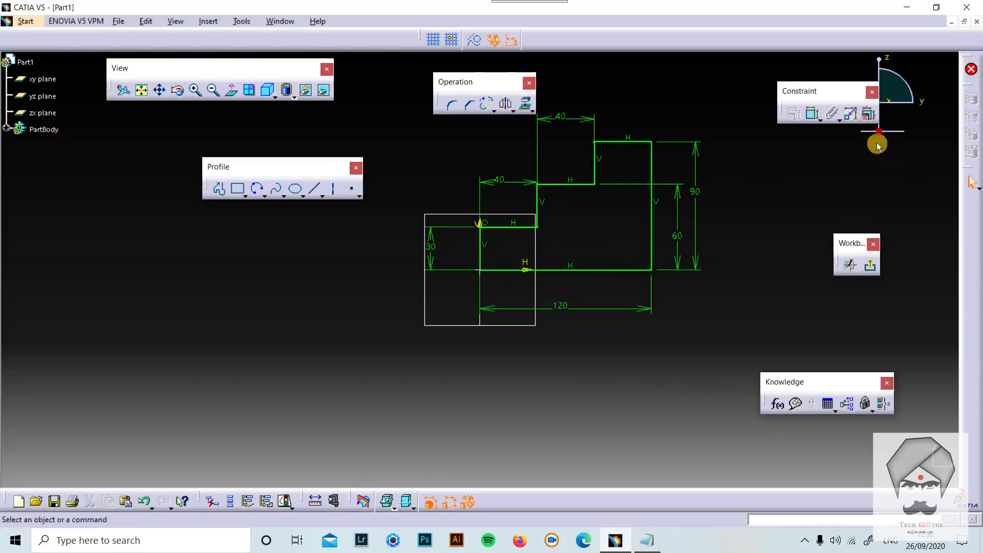
pyautogui.click(813, 116)
pyautogui.click(594, 183)
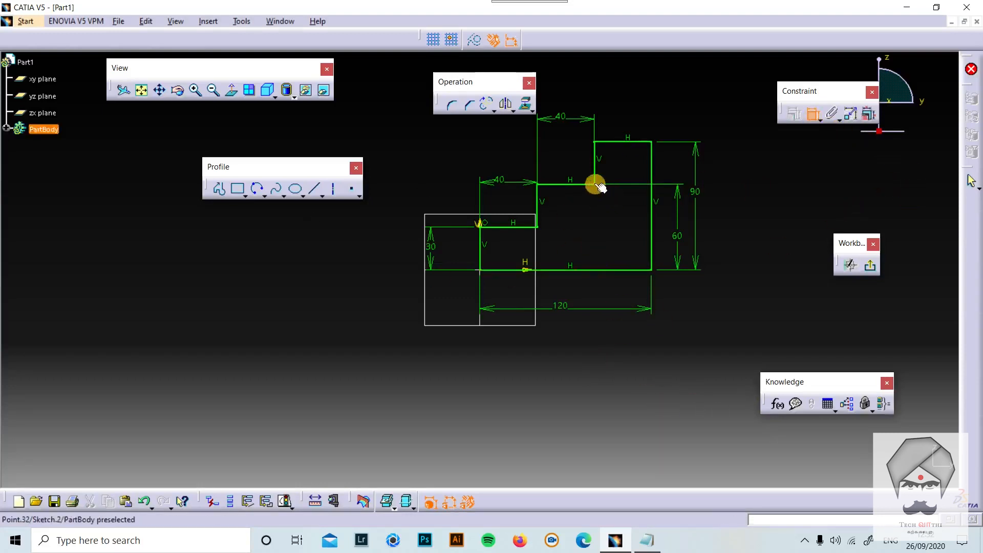
pyautogui.click(653, 173)
pyautogui.click(636, 85)
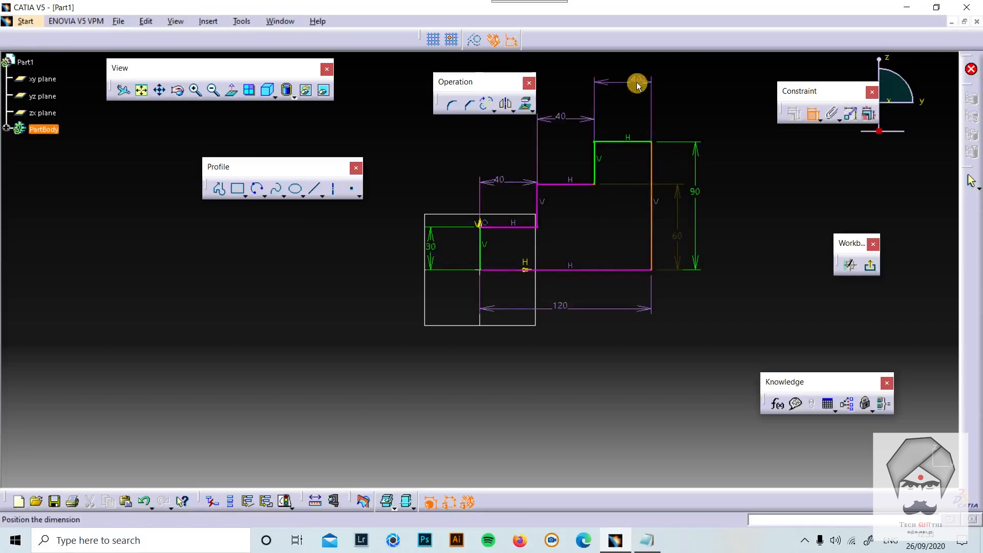
pyautogui.click(632, 103)
pyautogui.click(531, 260)
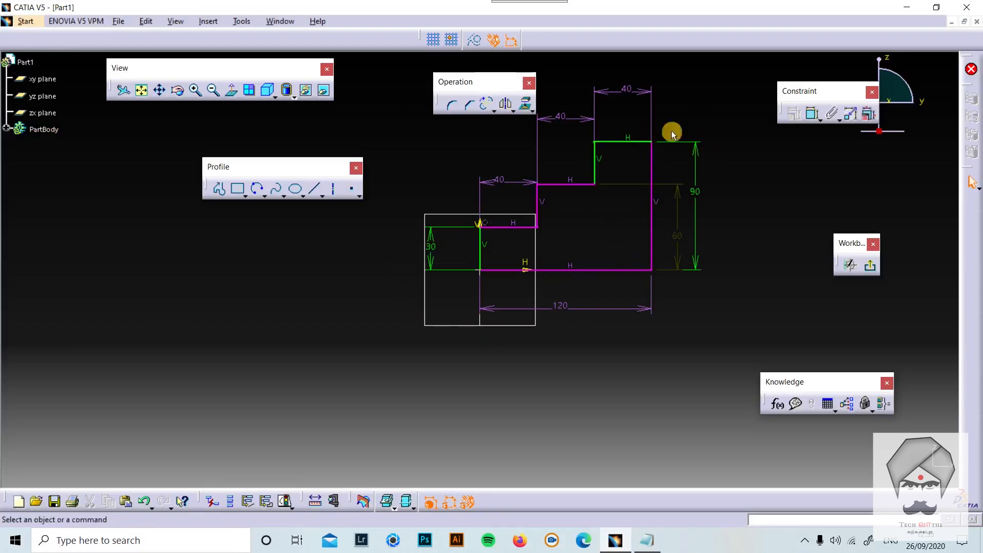
pyautogui.click(625, 90)
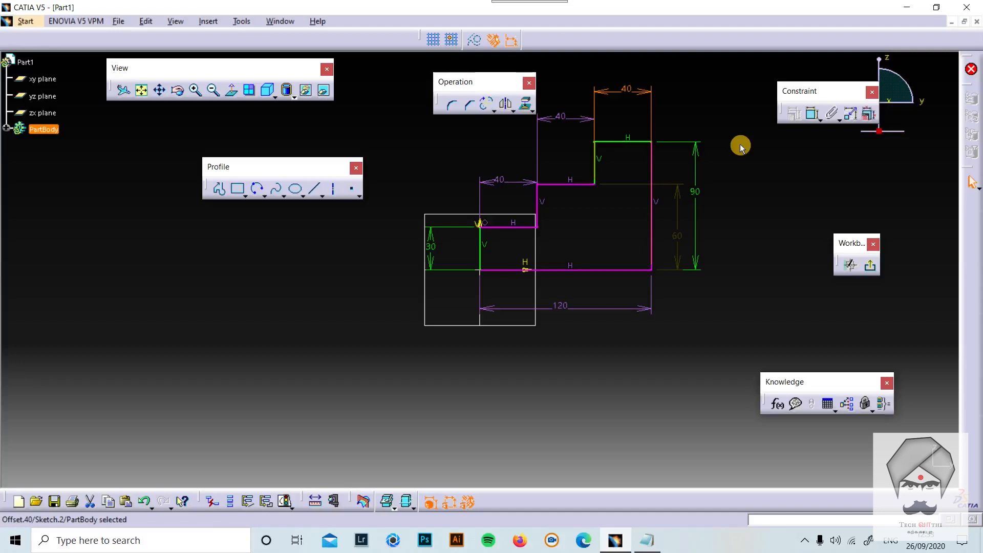
pyautogui.click(741, 146)
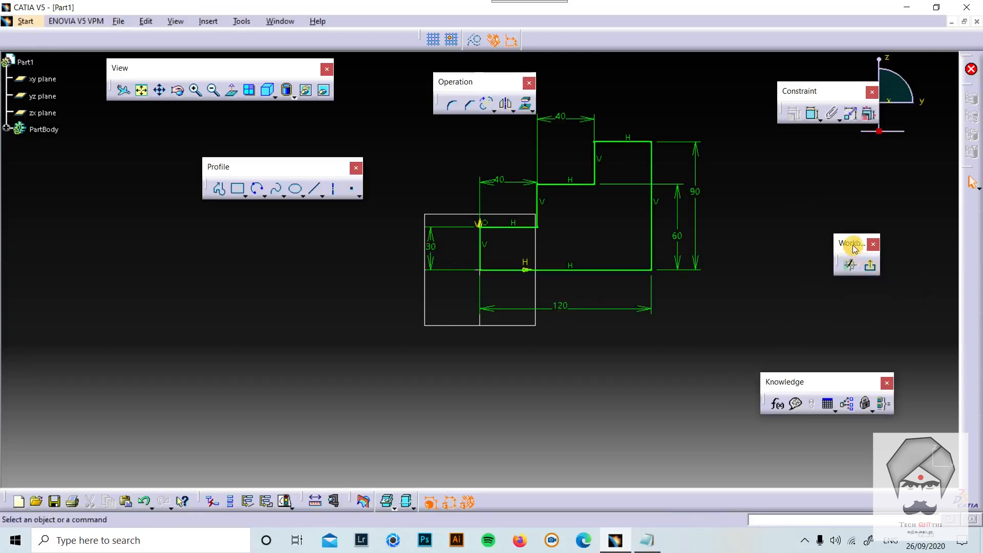
# Exit the staircase sketch and return to the 3D part.
pyautogui.click(872, 266)
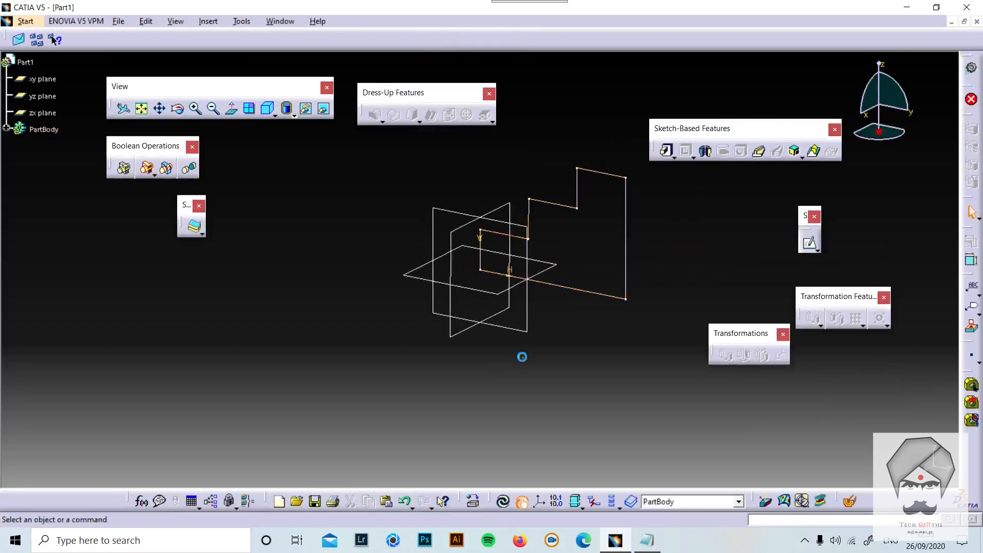
pyautogui.keyDown('ctrl'); pyautogui.moveTo(456, 302); pyautogui.dragTo(454, 320, button='middle'); pyautogui.keyUp('ctrl')
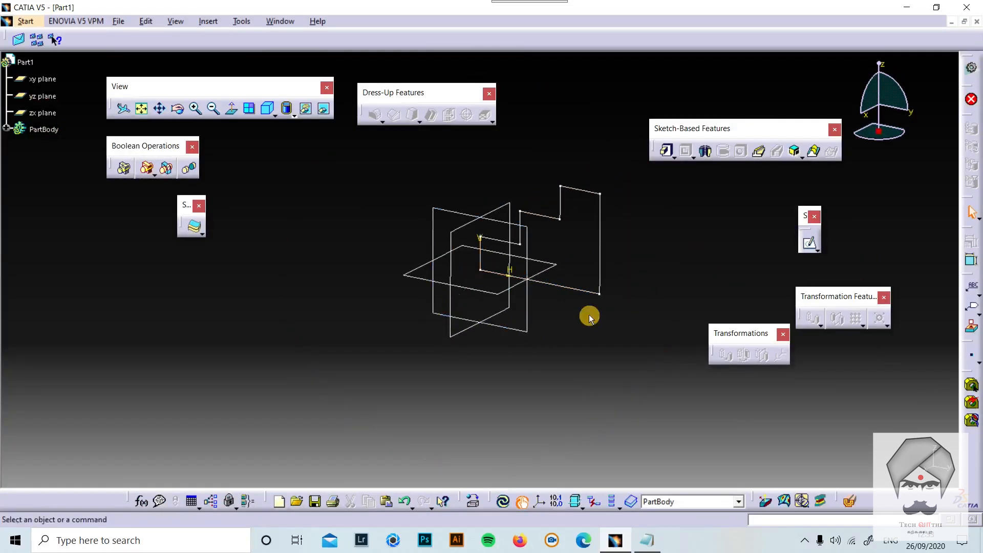
pyautogui.middleClick(589, 315)
pyautogui.moveTo(553, 297); pyautogui.dragTo(600, 365, button='middle')
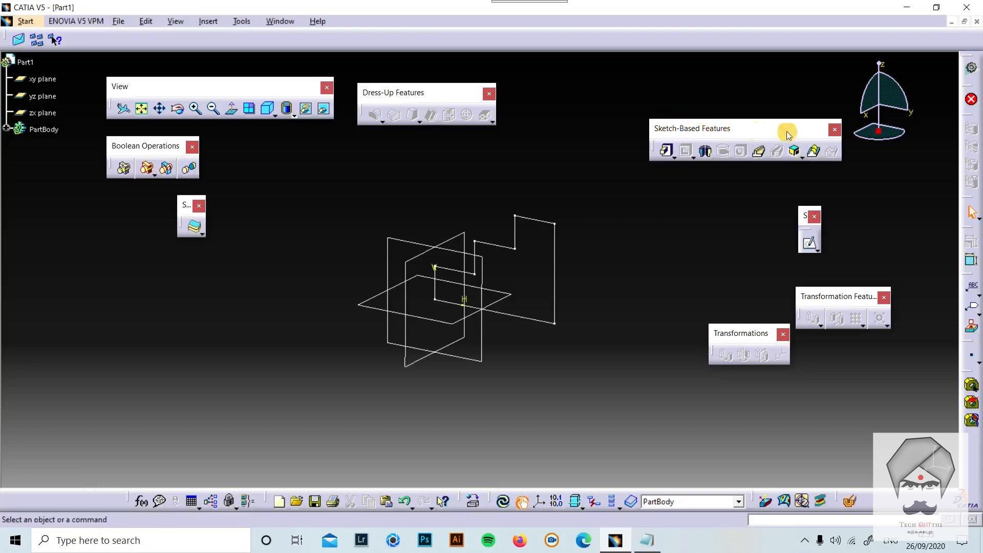
# Hide the Sketch-Based Features toolbar and restore it.
pyautogui.click(836, 130)
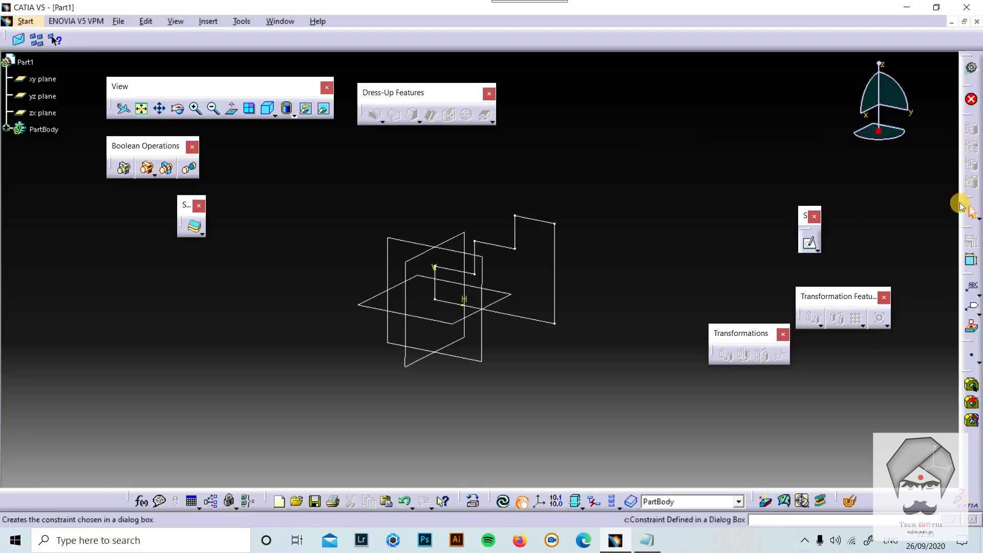
pyautogui.rightClick(970, 269)
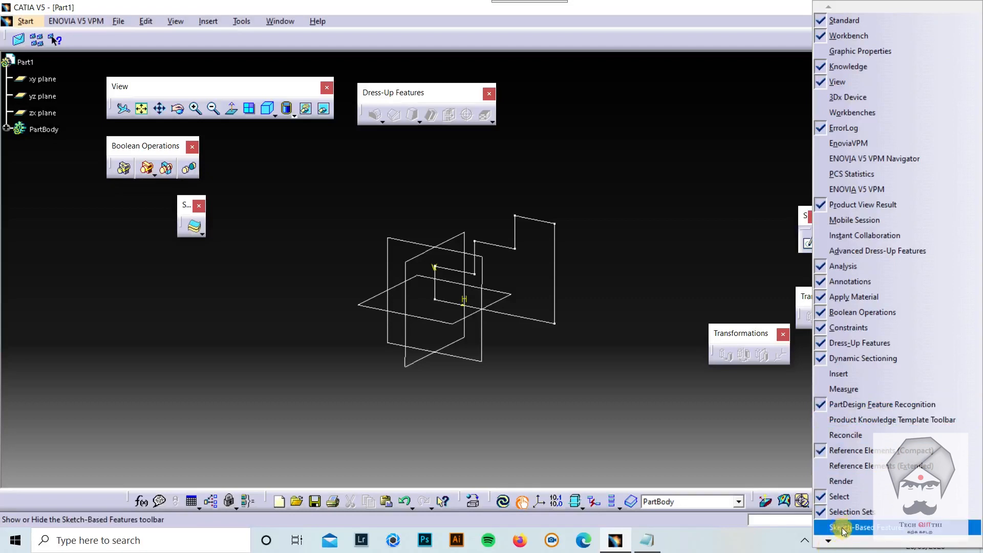
pyautogui.moveTo(829, 544)
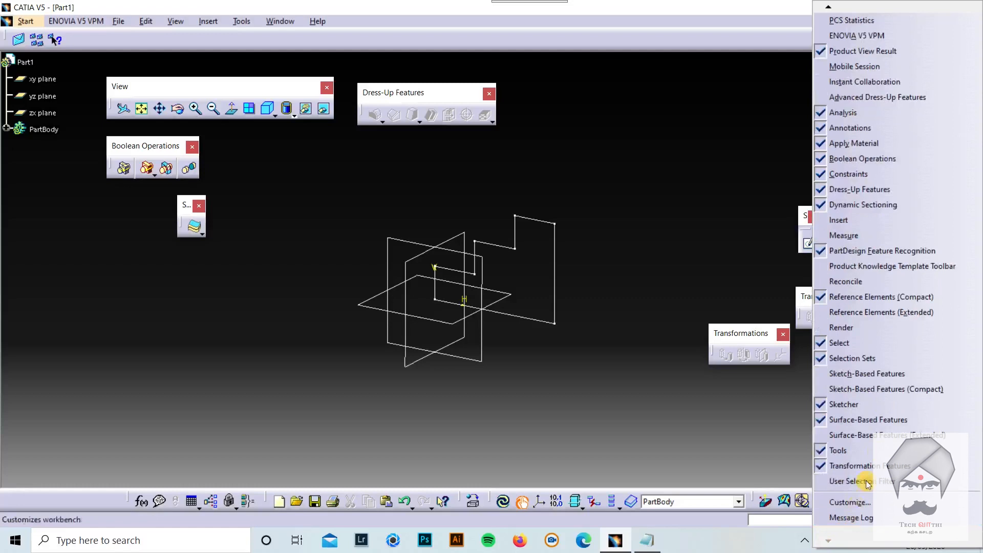
pyautogui.click(862, 373)
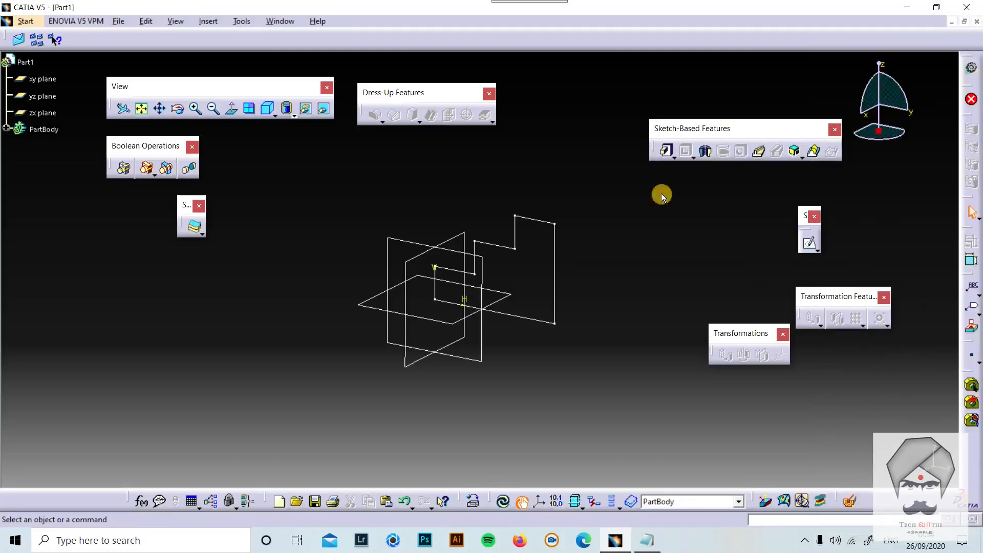
# Pad the staircase profile Sketch.2 with the Dimension limit type and a length of 120 mm.
pyautogui.click(667, 152)
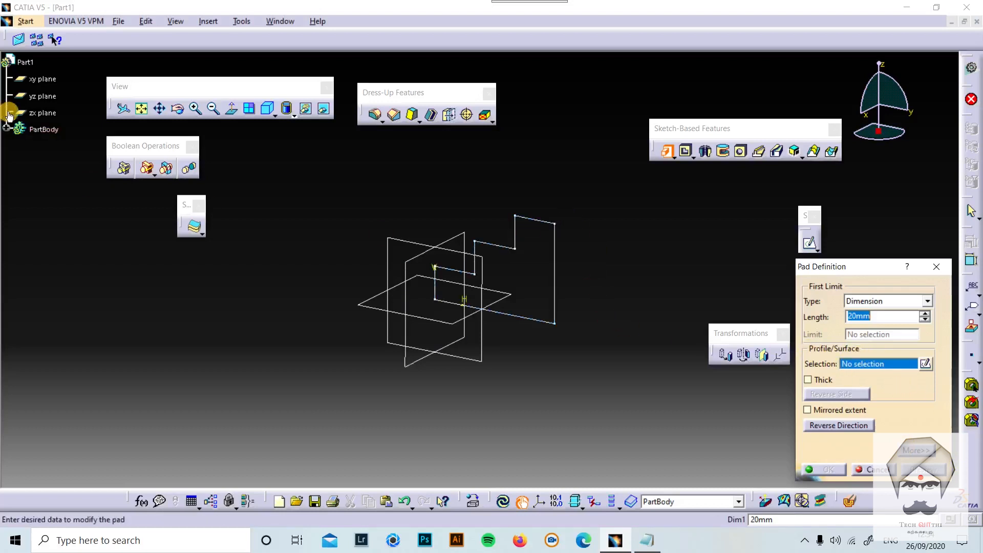
pyautogui.click(5, 129)
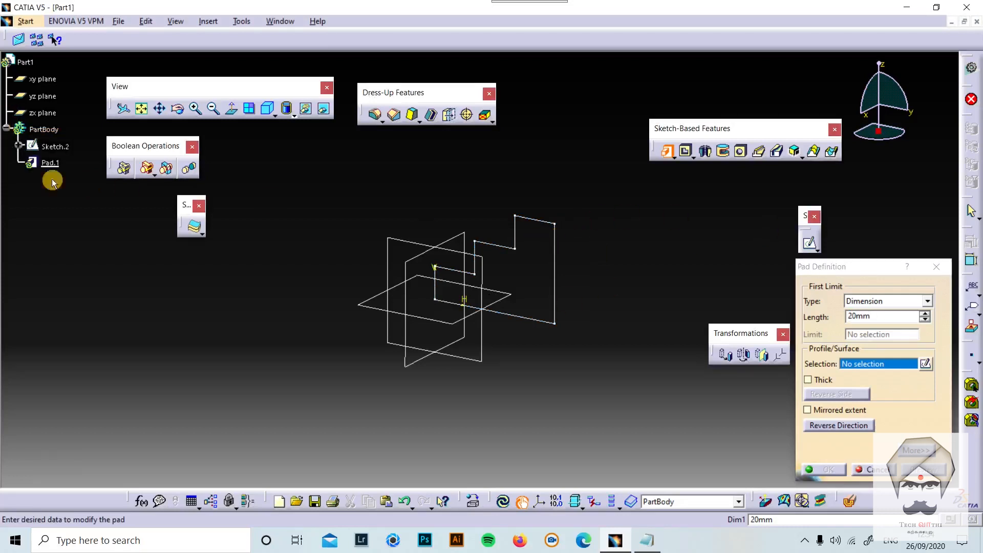
pyautogui.click(54, 147)
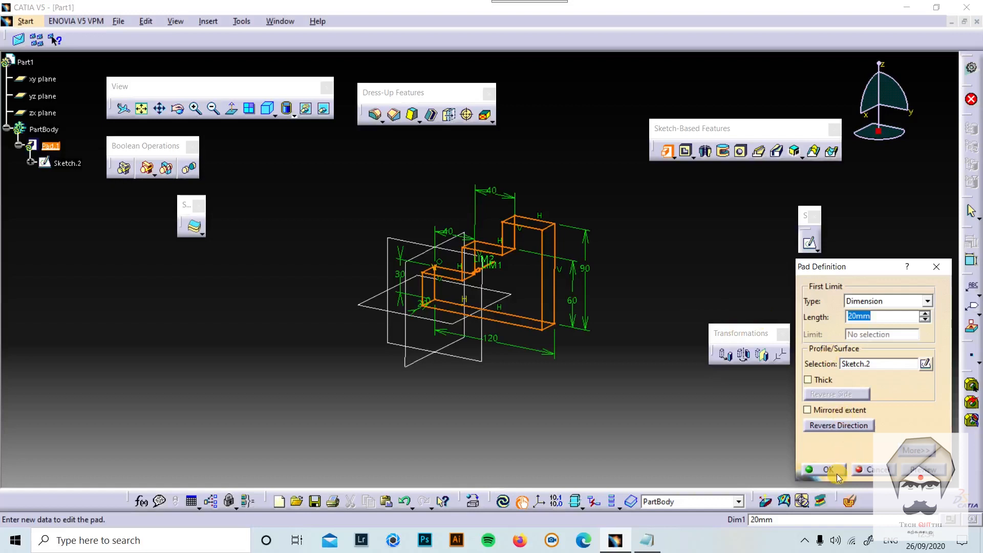
pyautogui.click(927, 301)
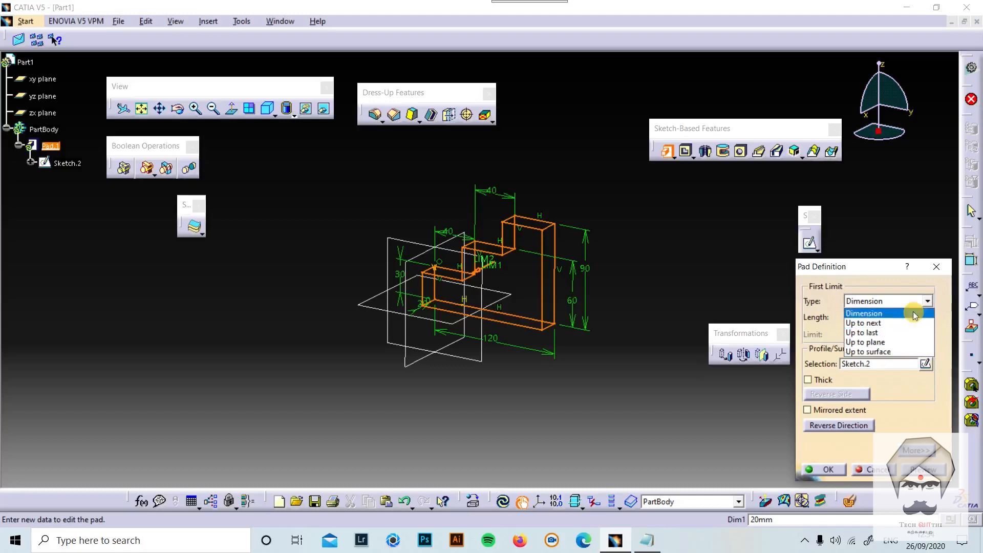
pyautogui.click(870, 278)
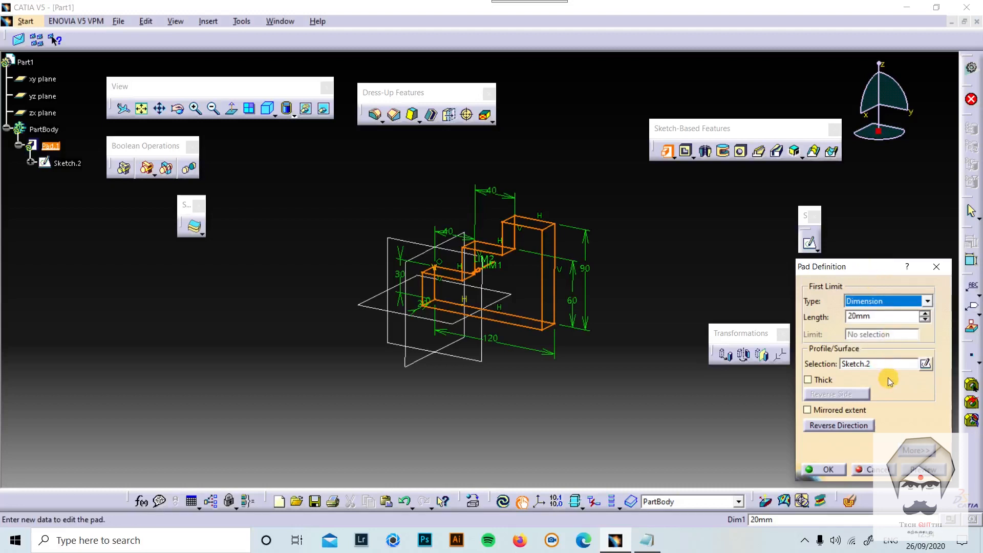
pyautogui.doubleClick(902, 318)
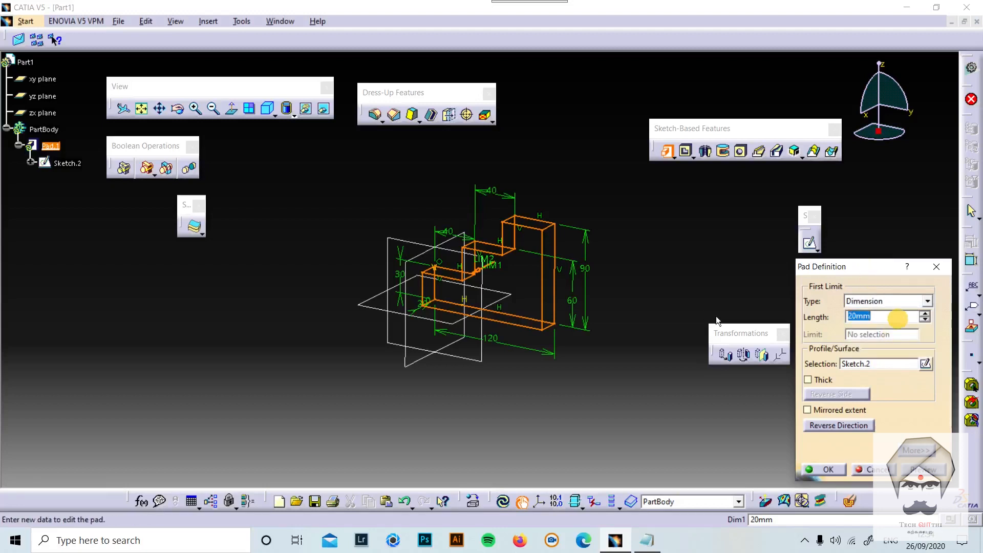
pyautogui.write('120')
pyautogui.press('Return')
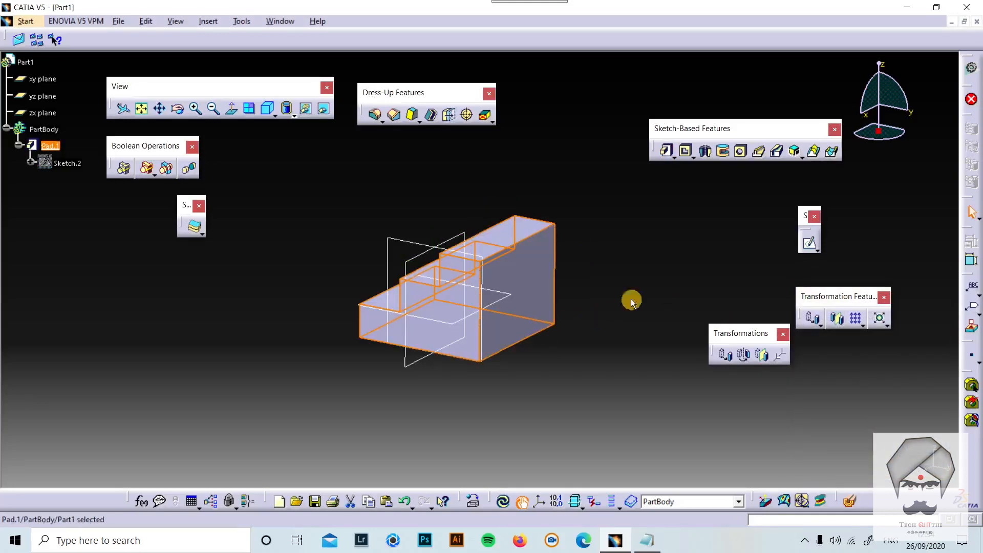
# Open the staircase pad's definition from the tree and close it without changes.
pyautogui.moveTo(400, 302); pyautogui.dragTo(531, 261, button='middle')
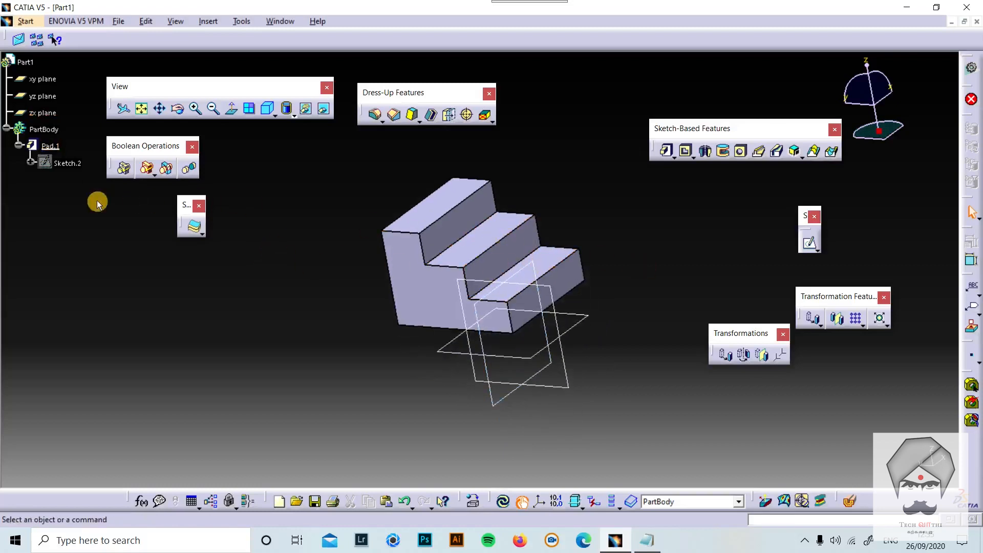
pyautogui.click(46, 147)
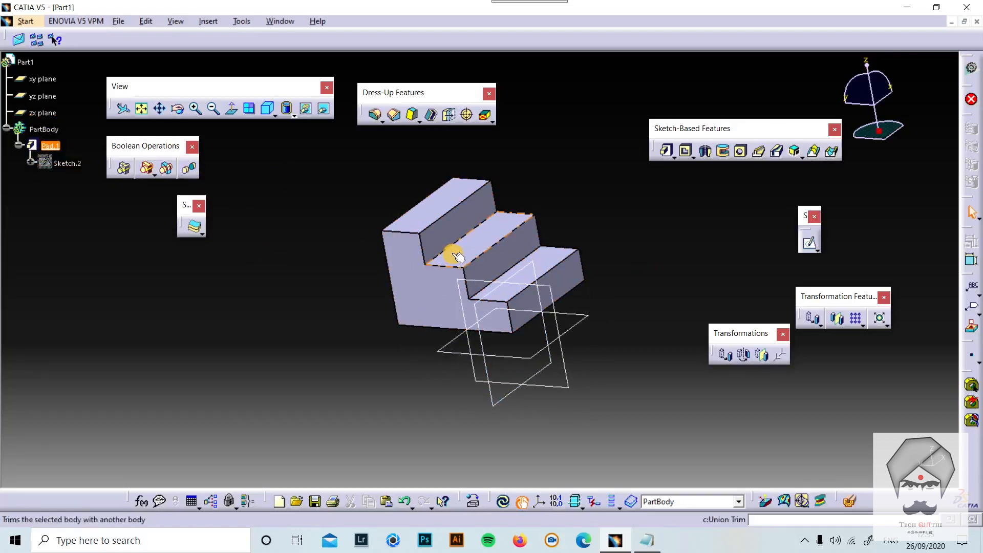
pyautogui.doubleClick(49, 146)
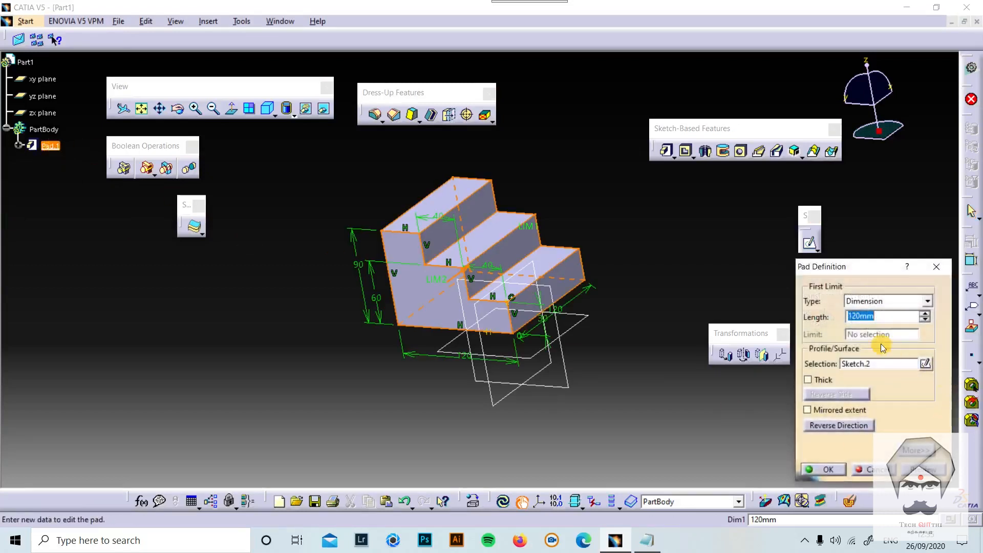
pyautogui.click(936, 267)
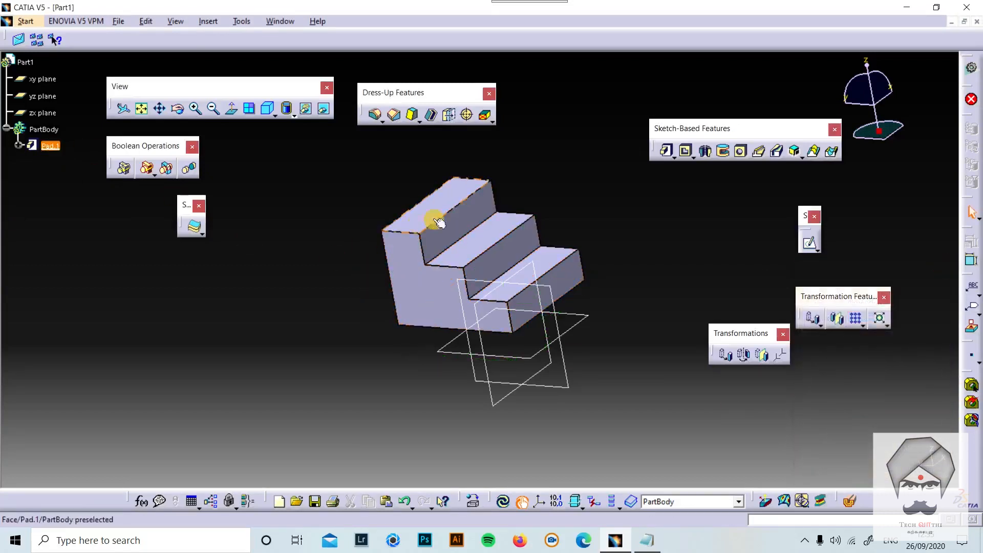
# Enable mirrored extent for the staircase pad and set its length to 89.6/2 mm.
pyautogui.doubleClick(463, 214)
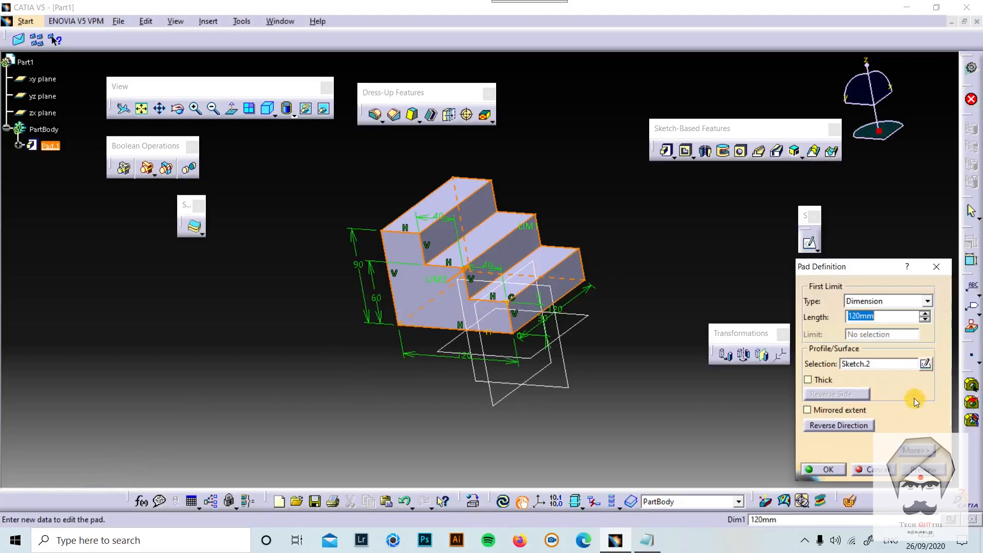
pyautogui.click(835, 410)
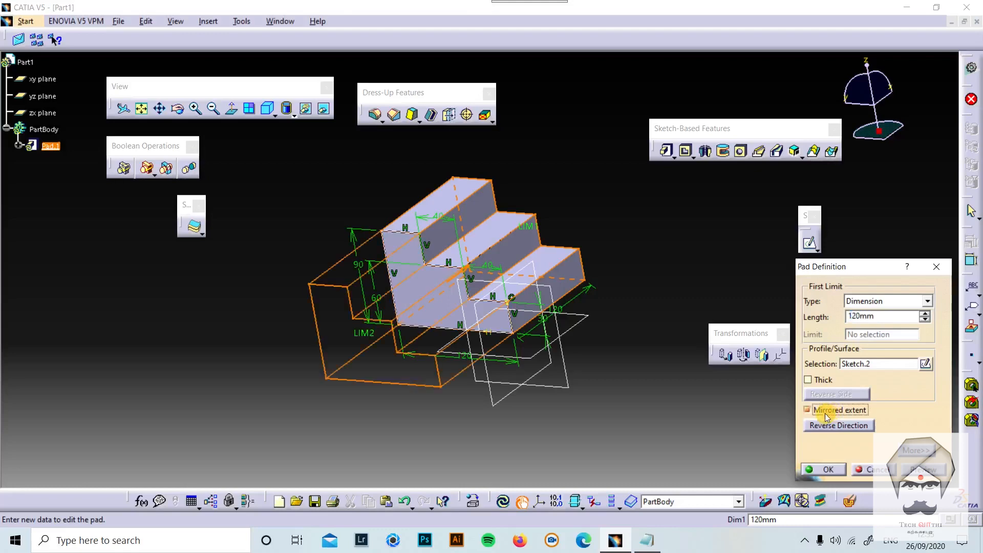
pyautogui.moveTo(645, 333); pyautogui.dragTo(366, 272, button='middle')
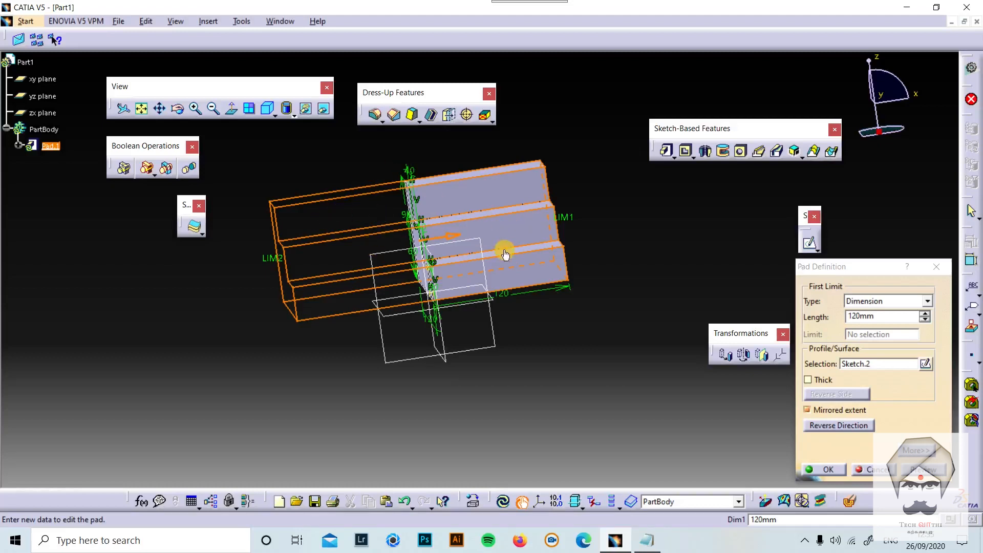
pyautogui.doubleClick(883, 316)
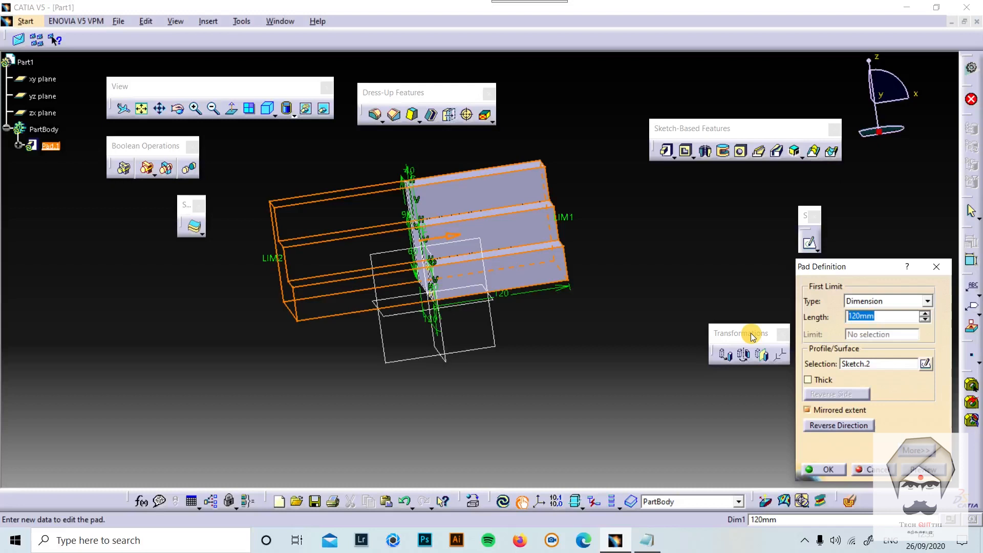
pyautogui.write('89.6/2')
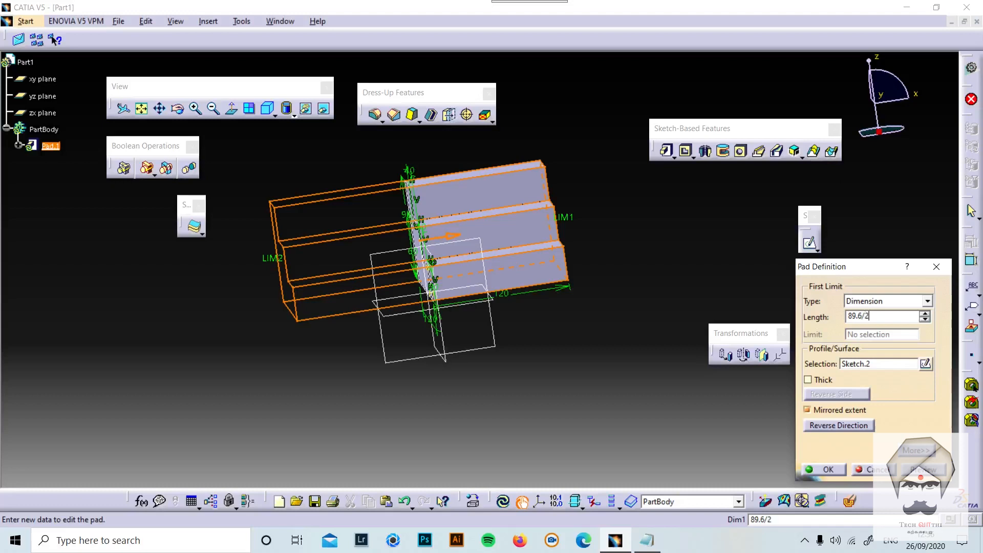
pyautogui.press('Return')
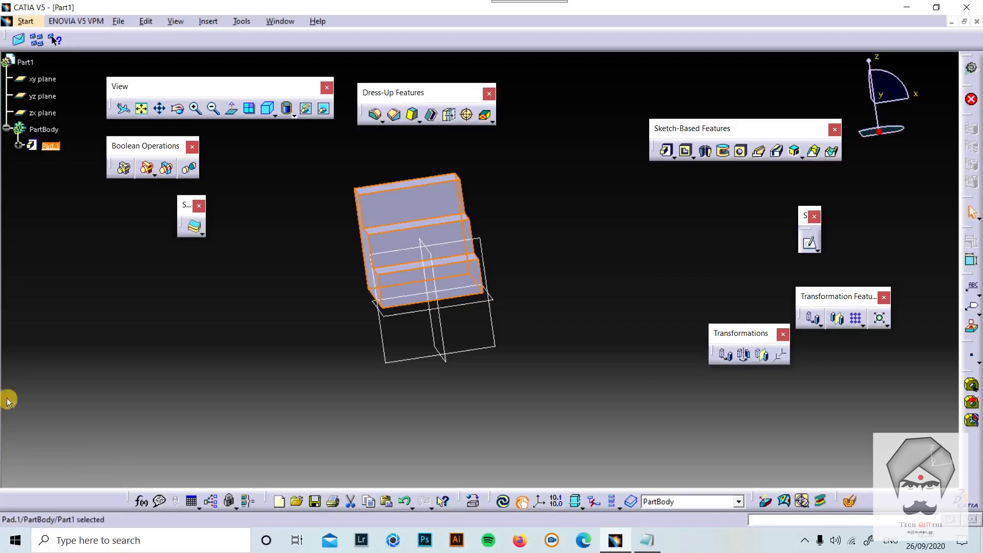
# Set the mirrored staircase pad's length to 240 mm.
pyautogui.doubleClick(50, 146)
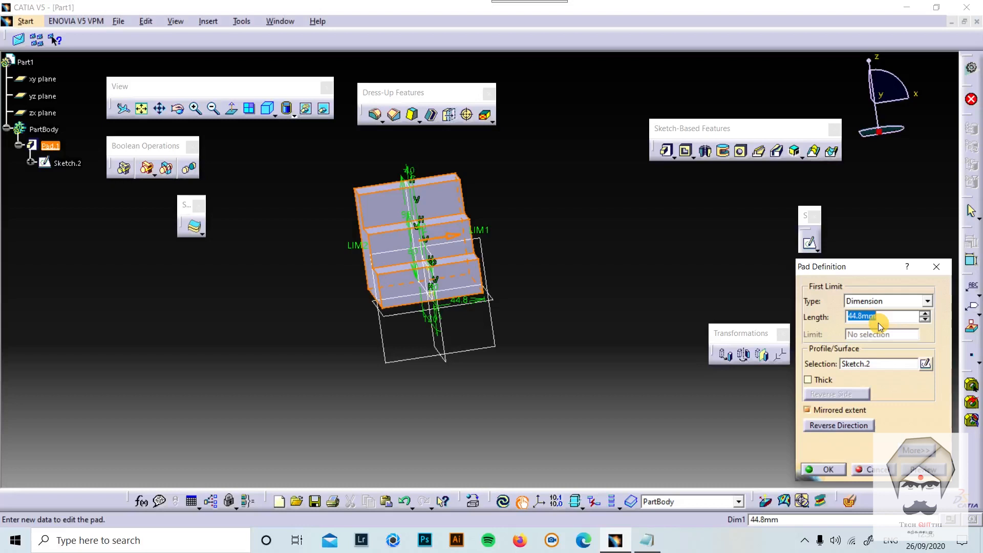
pyautogui.write('250')
pyautogui.press('Return')
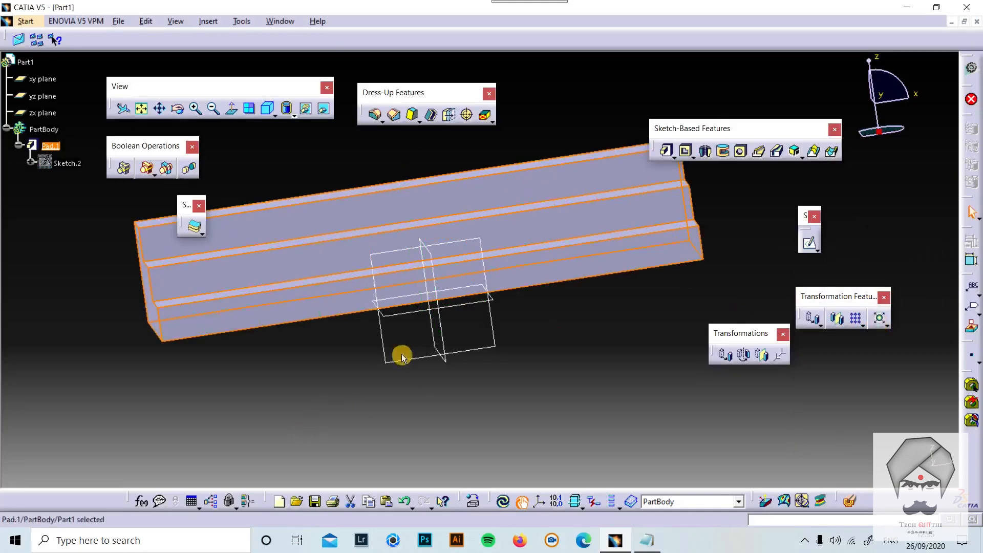
# Set the mirrored staircase pad's length to 60 mm.
pyautogui.moveTo(402, 354); pyautogui.dragTo(489, 316, button='middle')
pyautogui.doubleClick(483, 306)
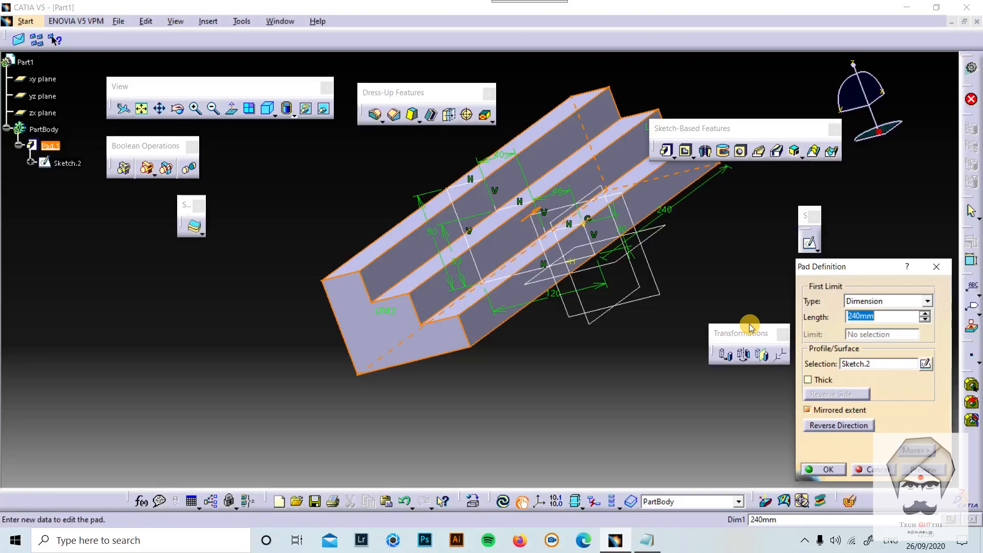
pyautogui.write('60')
pyautogui.press('Return')
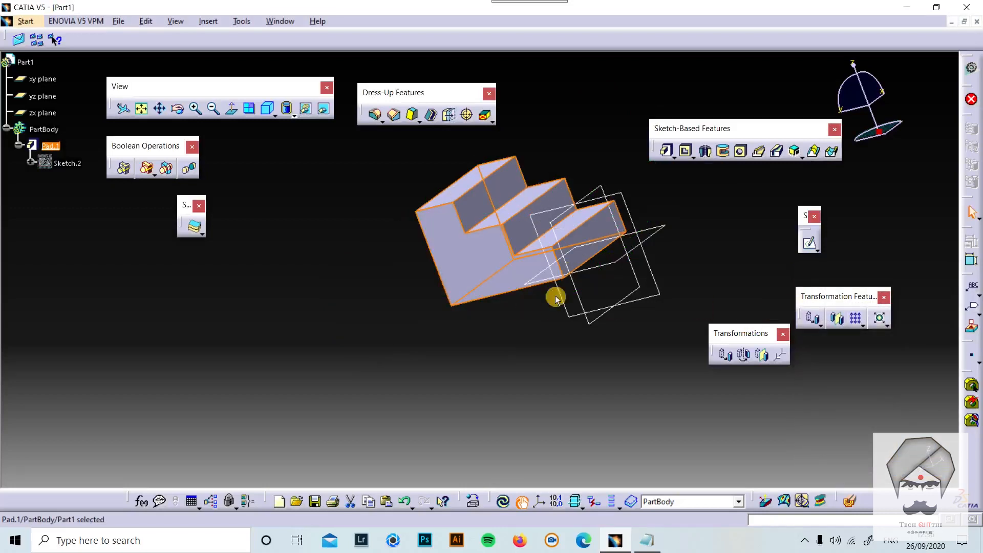
# Open Sketch.2 for editing and delete the whole staircase profile with its dimensions.
pyautogui.moveTo(556, 298); pyautogui.dragTo(472, 321, button='middle')
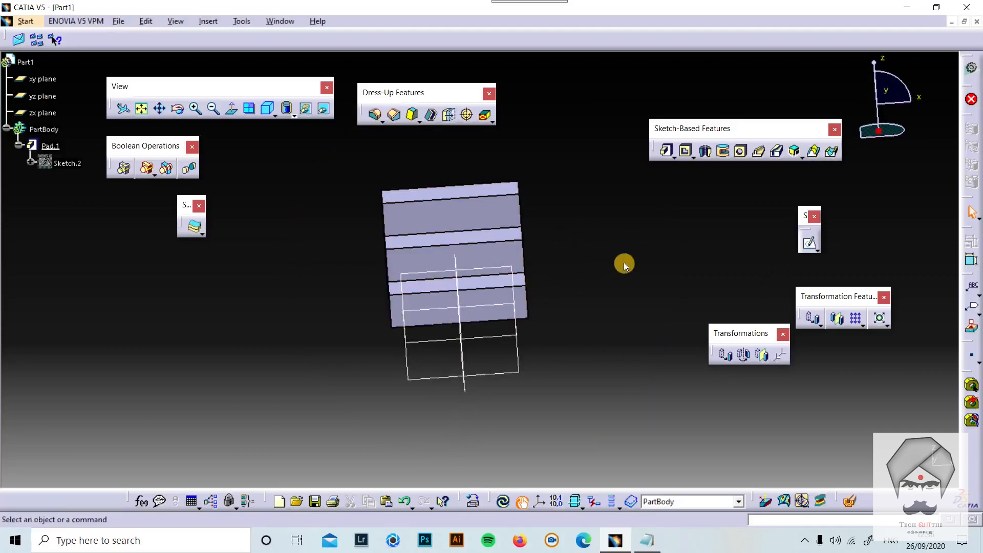
pyautogui.doubleClick(57, 164)
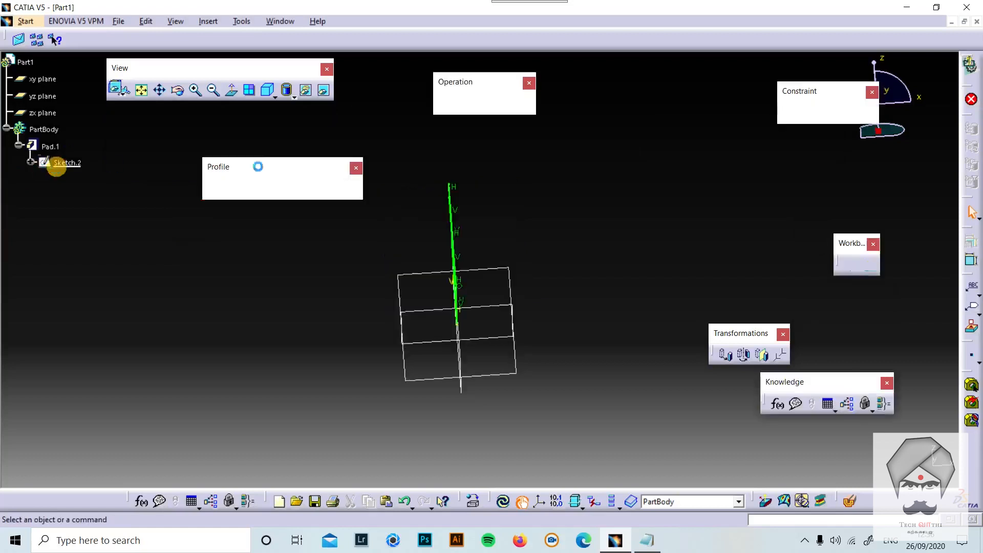
pyautogui.moveTo(584, 271)
pyautogui.mouseDown(button='middle')
pyautogui.moveTo(797, 345)
pyautogui.moveTo(773, 373)
pyautogui.mouseUp(button='middle')
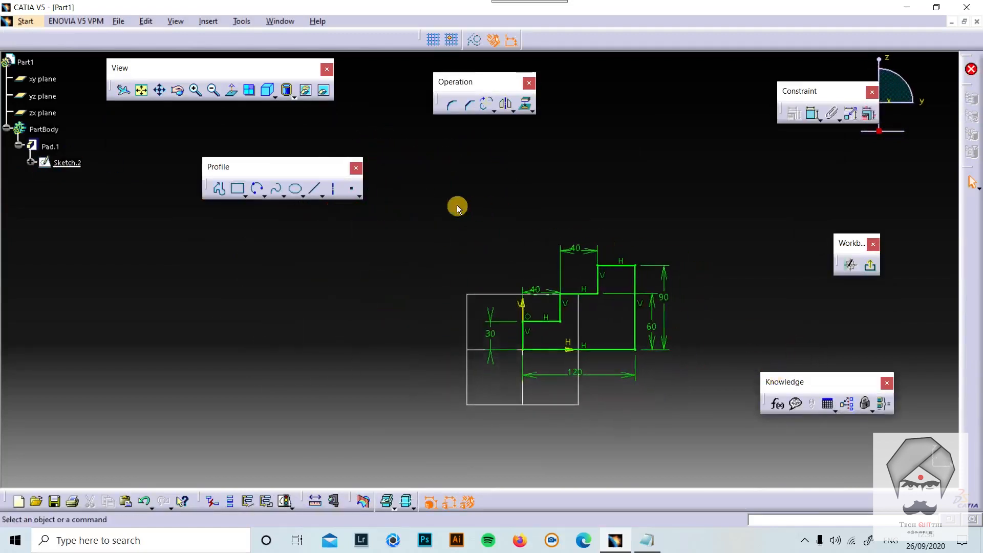
pyautogui.moveTo(414, 207)
pyautogui.mouseDown()
pyautogui.moveTo(849, 455)
pyautogui.moveTo(711, 424)
pyautogui.mouseUp()
pyautogui.press('Delete')
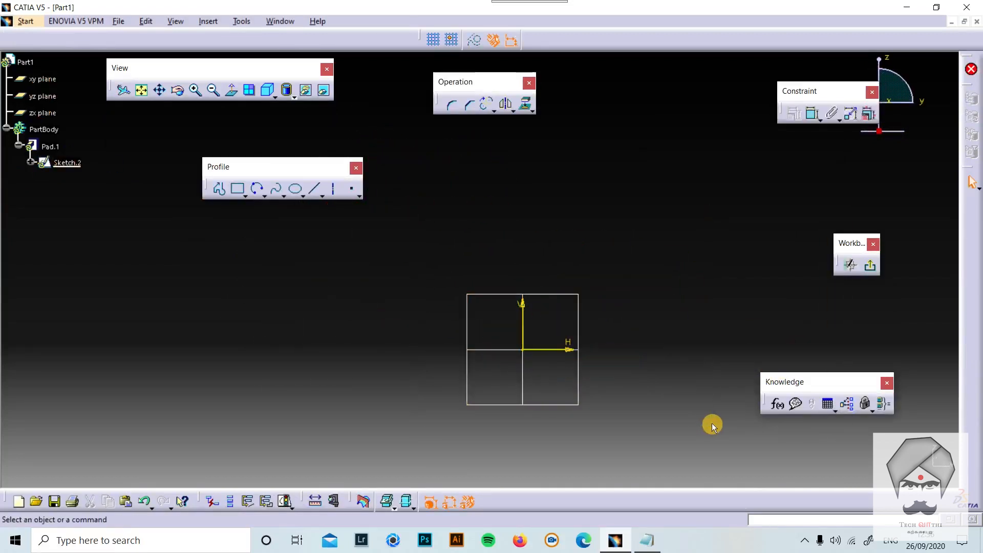
# Start a profile on the horizontal axis about 209 mm left of the origin, rising about 93 mm, with a first rectangular notch in its upper edge.
pyautogui.click(219, 188)
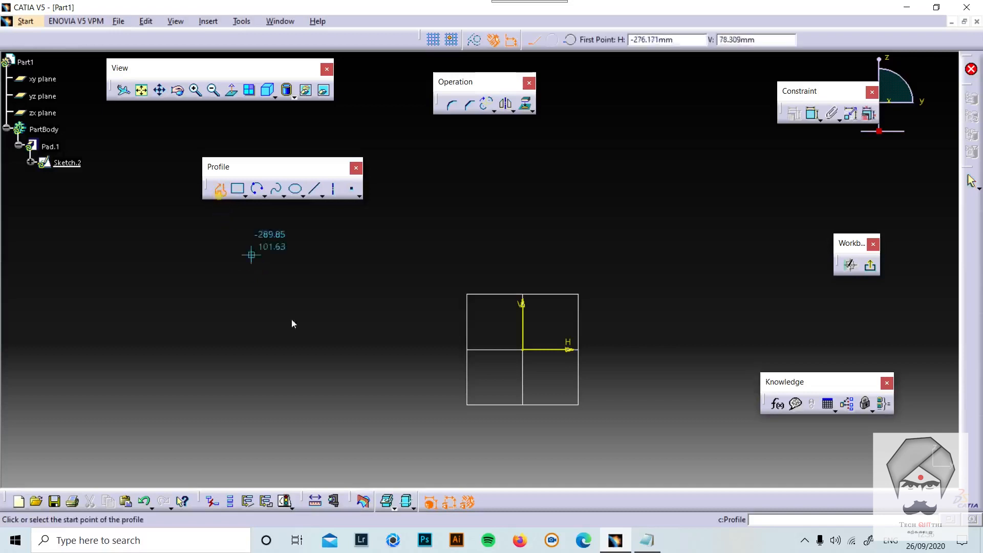
pyautogui.click(328, 350)
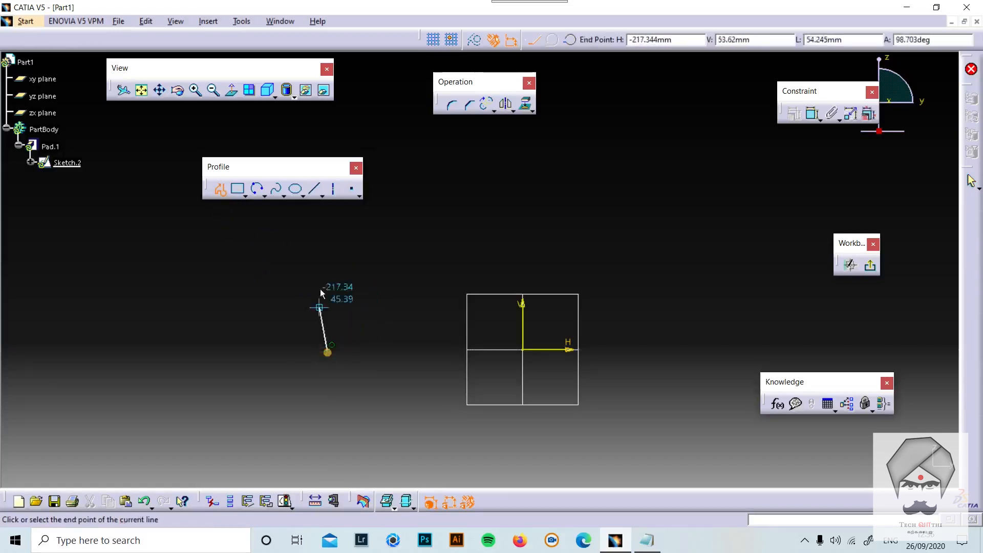
pyautogui.click(331, 262)
pyautogui.click(351, 262)
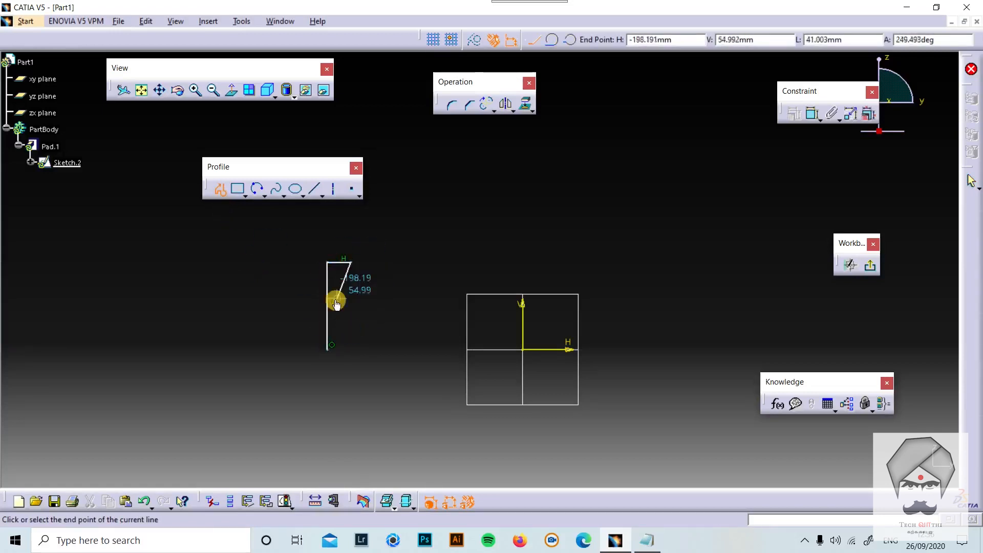
pyautogui.click(350, 298)
pyautogui.click(378, 298)
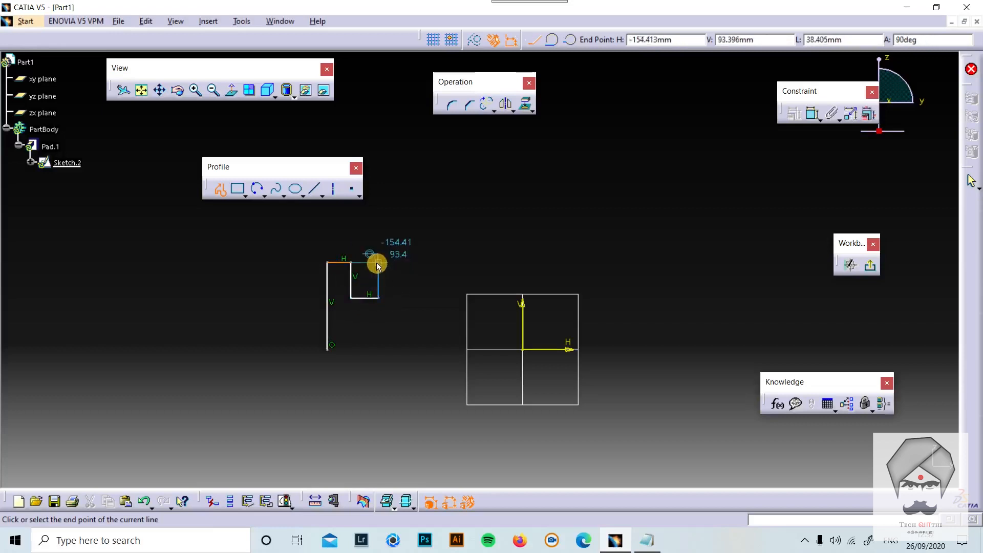
pyautogui.click(379, 263)
pyautogui.click(415, 262)
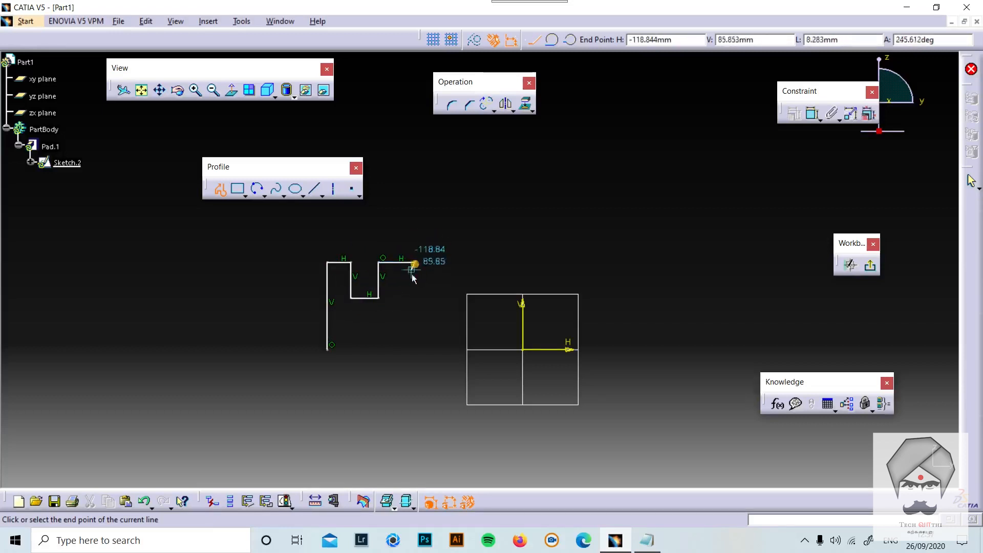
# Continue the profile with two deeper rectangular notches, finishing with a vertical line along the vertical axis up to about 104 mm.
pyautogui.click(415, 333)
pyautogui.click(457, 330)
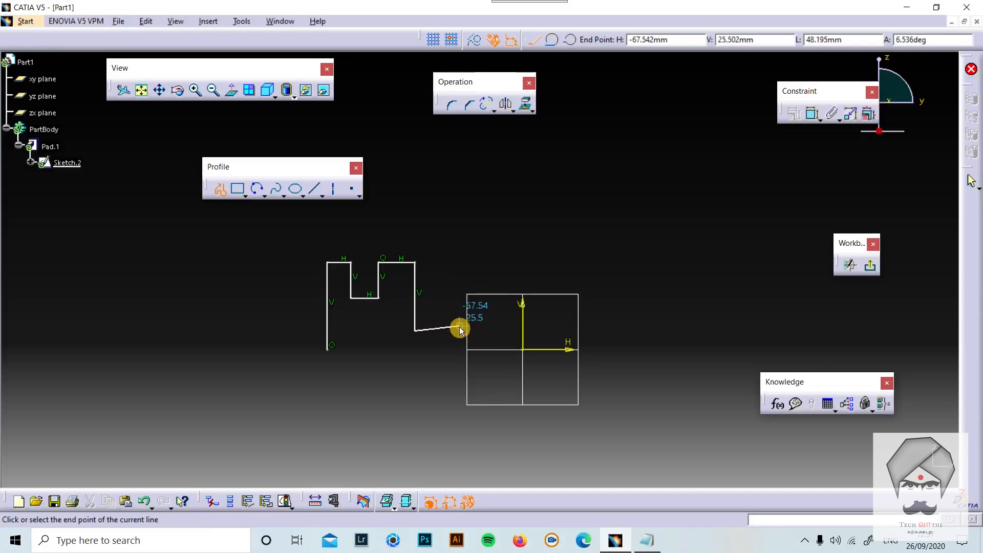
pyautogui.click(457, 263)
pyautogui.click(490, 262)
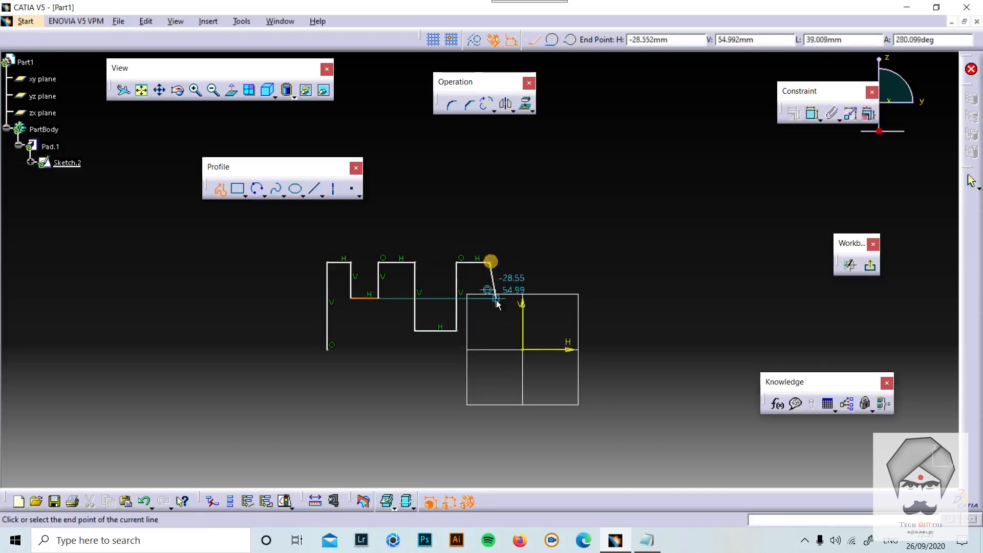
pyautogui.click(490, 310)
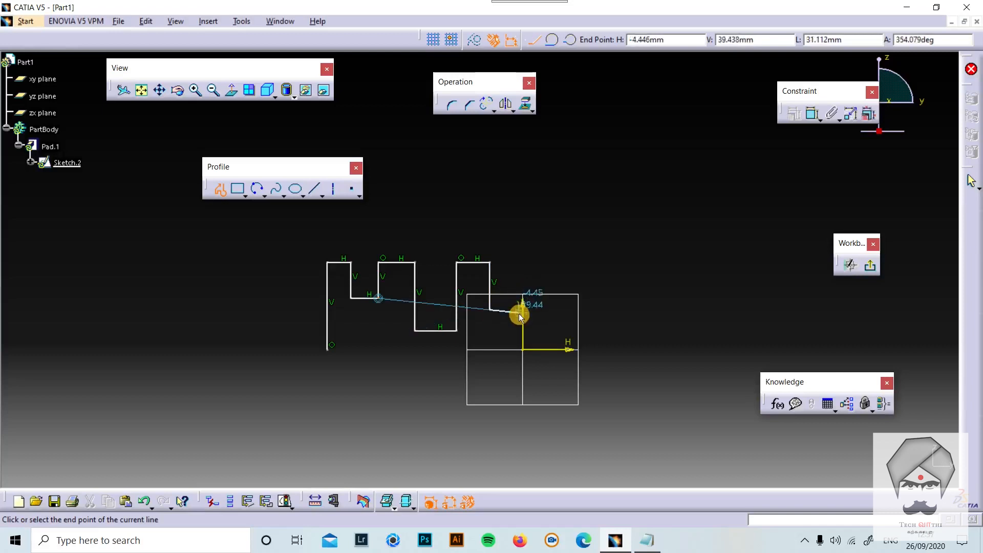
pyautogui.click(523, 310)
pyautogui.click(523, 252)
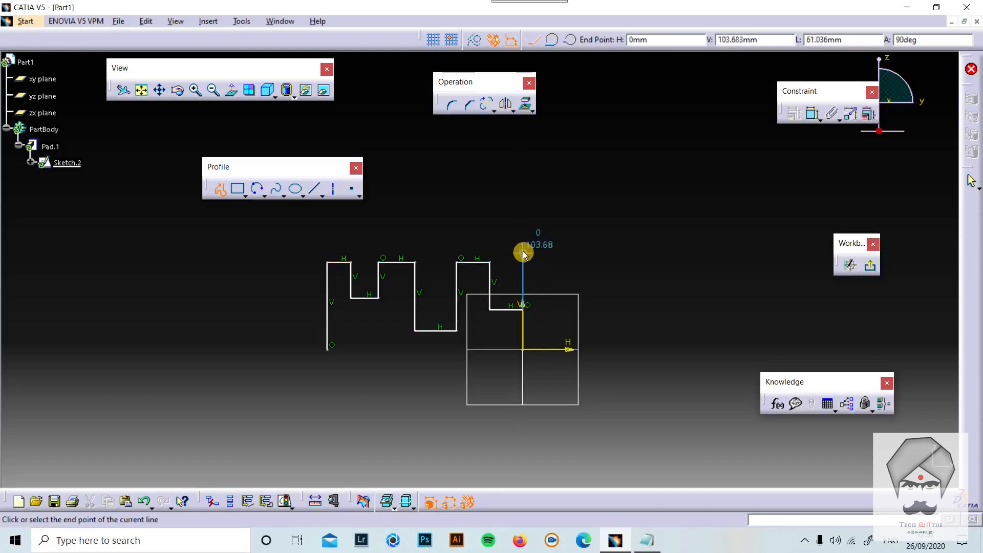
# Continue the profile as an irregular zigzag of slanted lines right of the vertical axis, down to the horizontal axis.
pyautogui.click(573, 246)
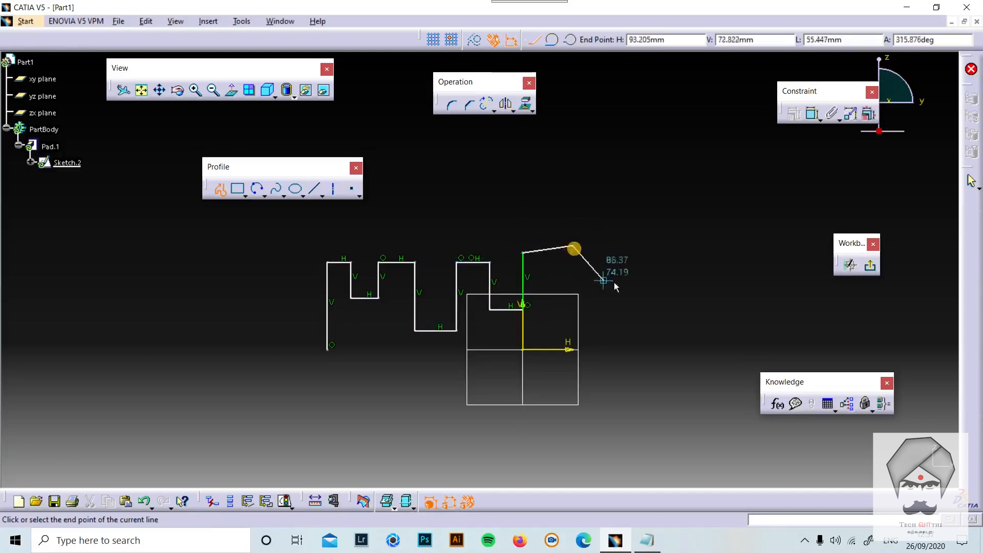
pyautogui.click(640, 312)
pyautogui.click(646, 256)
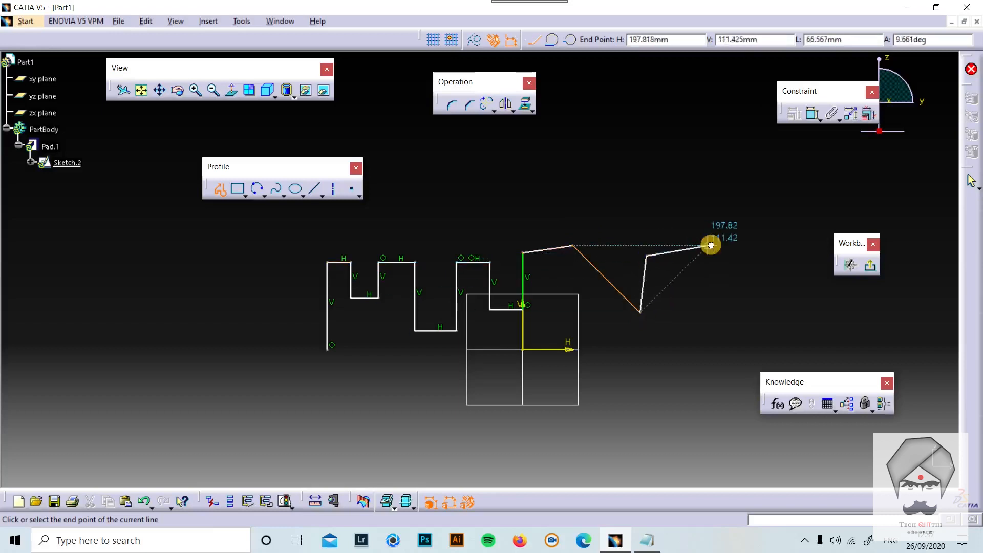
pyautogui.click(708, 246)
pyautogui.click(784, 281)
pyautogui.click(773, 306)
pyautogui.click(809, 312)
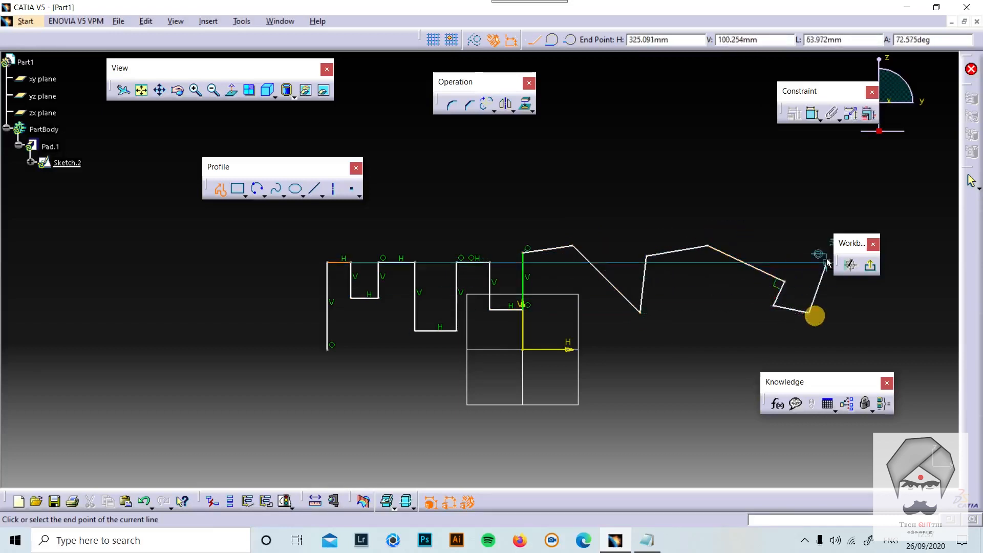
pyautogui.click(821, 252)
pyautogui.click(858, 309)
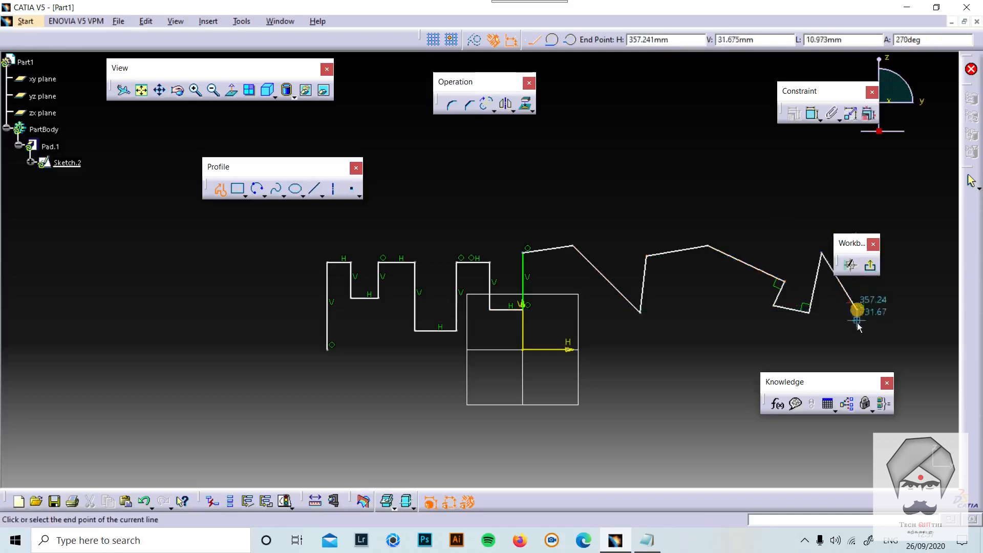
pyautogui.click(864, 351)
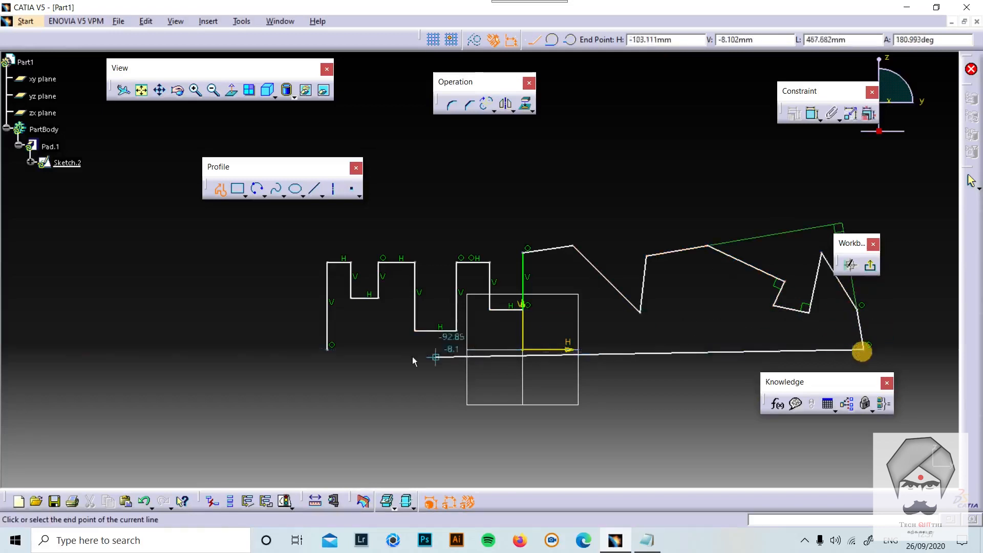
# Run the base line back to the left end and close the profile at its start point.
pyautogui.click(330, 352)
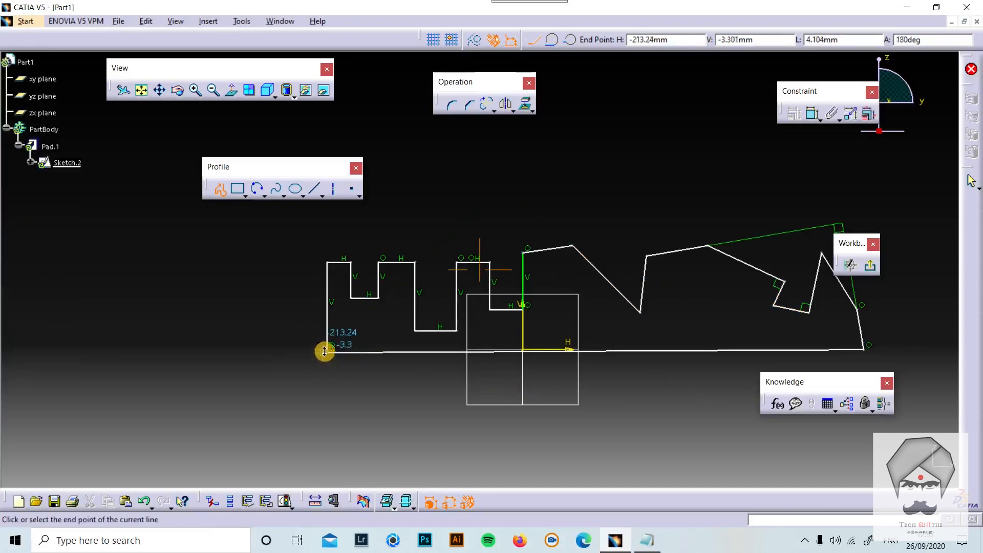
pyautogui.moveTo(324, 351); pyautogui.dragTo(340, 307, button='middle')
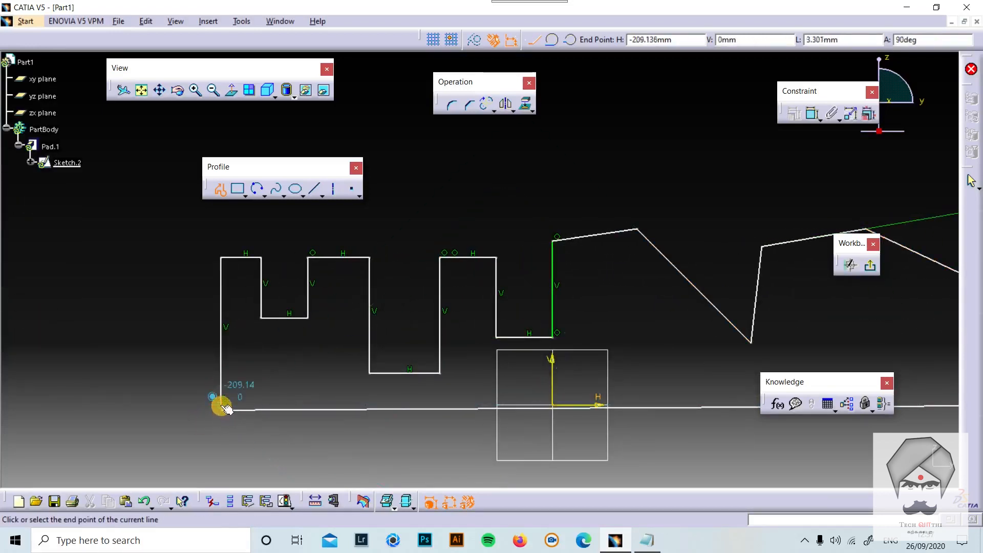
pyautogui.click(224, 408)
# Exit the sketch and update the part so the pad rebuilds from the redrawn profile.
pyautogui.moveTo(575, 353)
pyautogui.mouseDown(button='middle')
pyautogui.moveTo(536, 322)
pyautogui.moveTo(527, 333)
pyautogui.moveTo(539, 375)
pyautogui.mouseUp(button='middle')
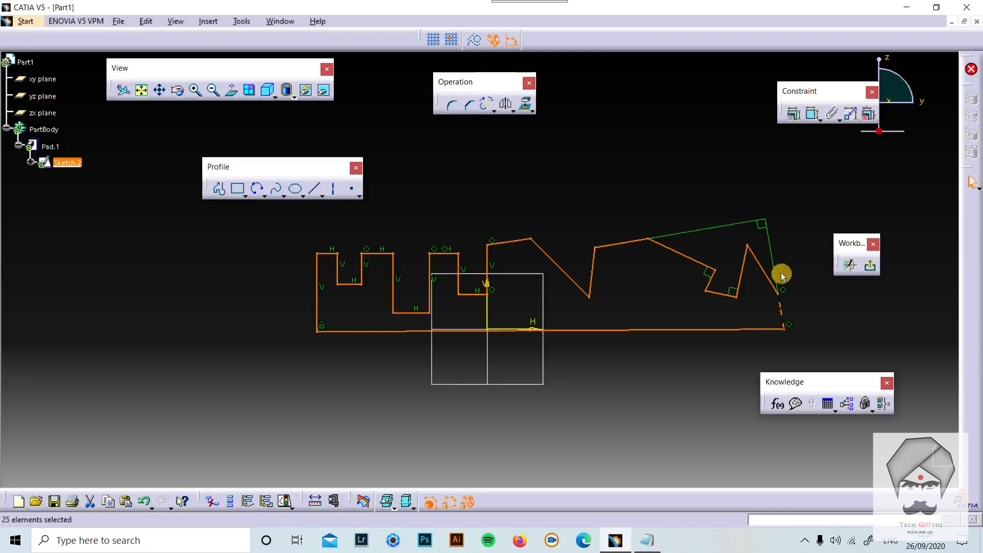
pyautogui.click(870, 265)
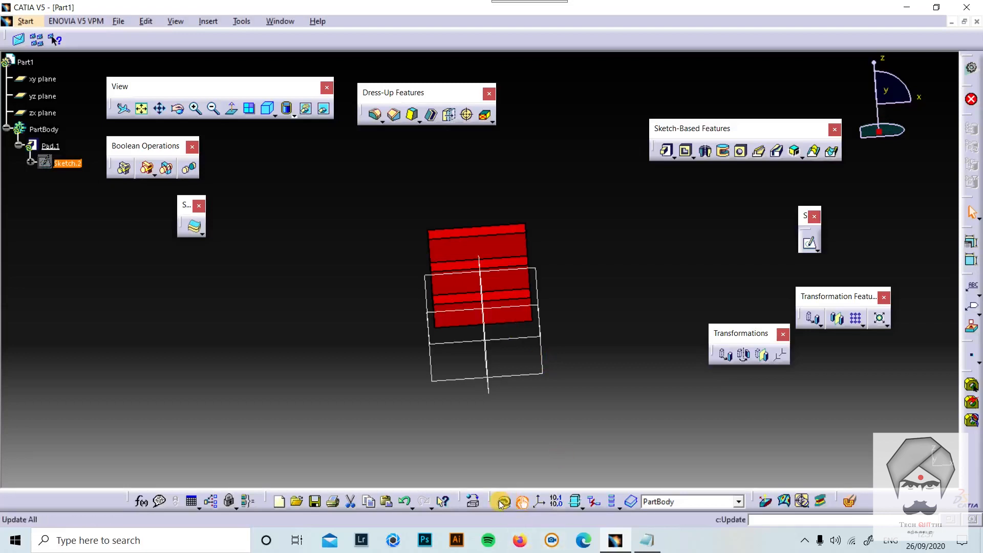
pyautogui.moveTo(495, 501); pyautogui.dragTo(530, 459)
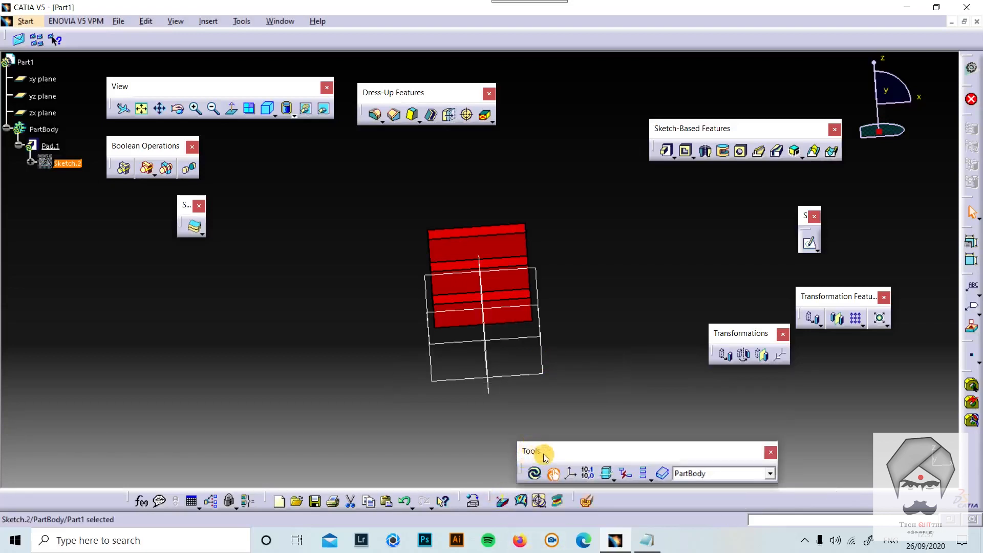
pyautogui.click(536, 474)
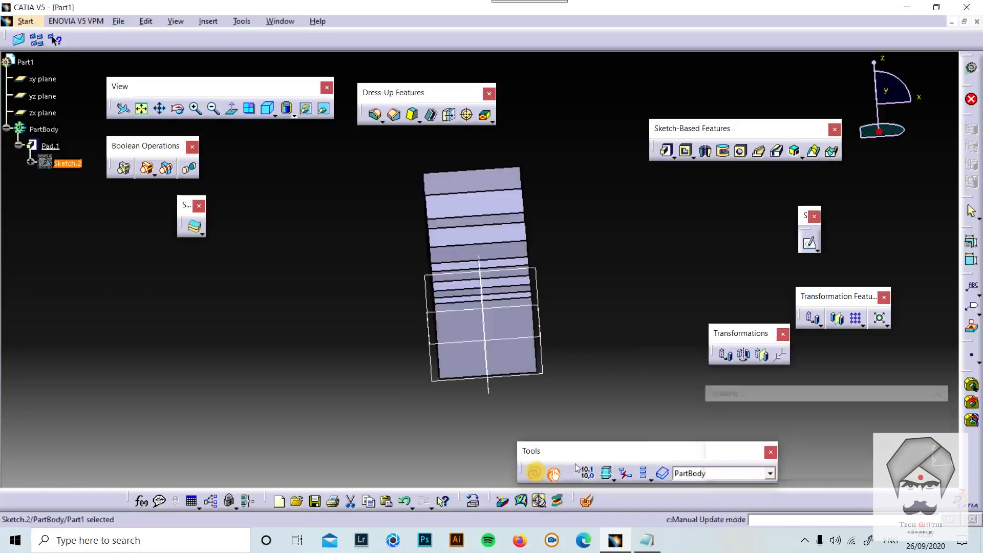
pyautogui.moveTo(636, 476)
pyautogui.mouseDown()
pyautogui.moveTo(657, 464)
pyautogui.moveTo(711, 541)
pyautogui.moveTo(722, 523)
pyautogui.mouseUp()
pyautogui.moveTo(703, 496); pyautogui.dragTo(706, 499)
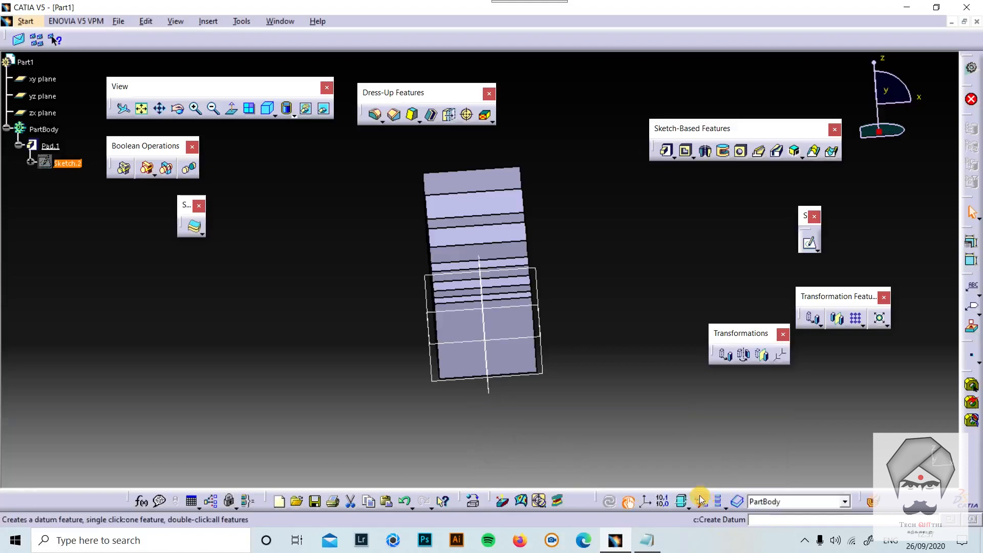
# Start a new sketch on the flat rectangular end face of the pad.
pyautogui.moveTo(382, 376); pyautogui.dragTo(446, 289, button='middle')
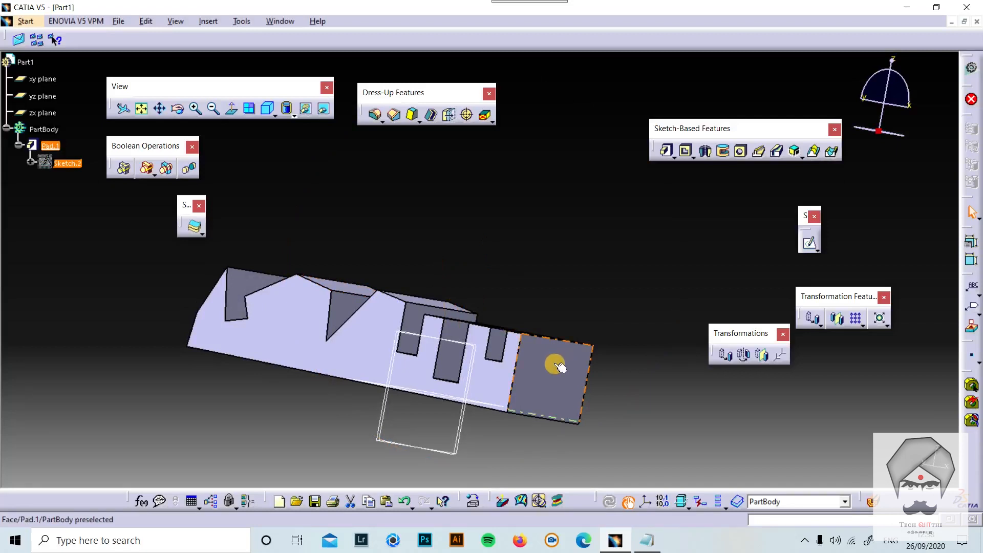
pyautogui.click(557, 365)
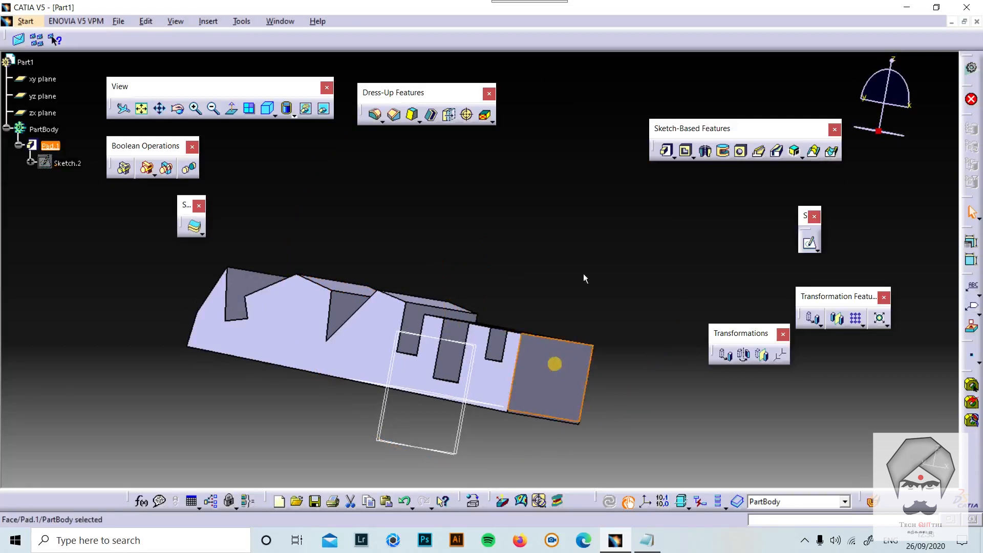
pyautogui.click(811, 245)
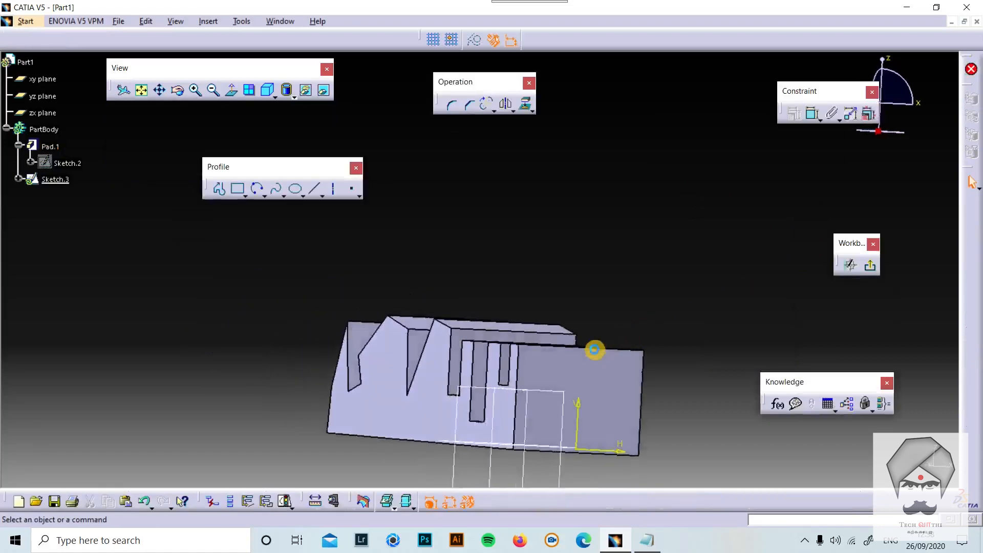
# Draw a small horizontal rectangle on the upper part of the pad's end face in Sketch.3.
pyautogui.moveTo(549, 346); pyautogui.dragTo(736, 121, button='middle')
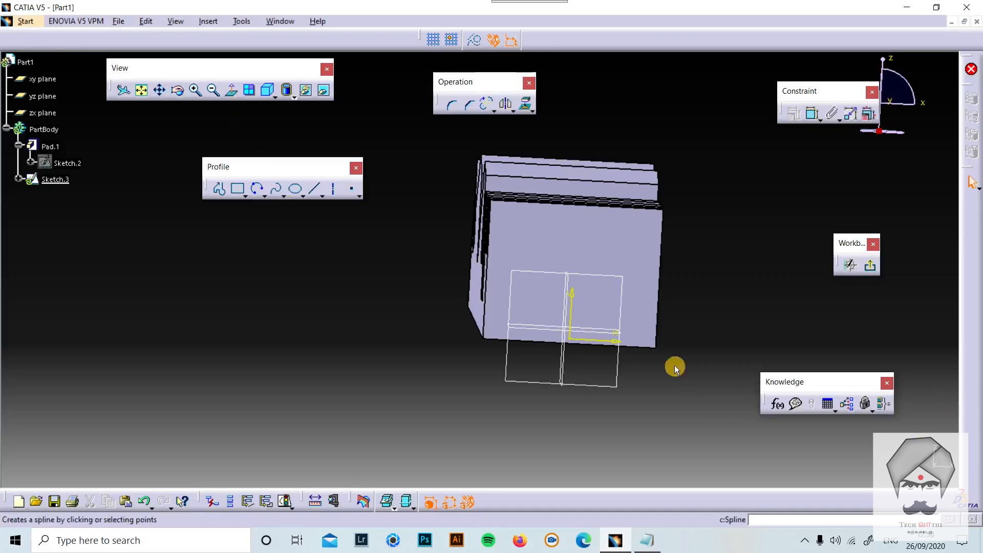
pyautogui.moveTo(571, 347); pyautogui.dragTo(492, 314, button='middle')
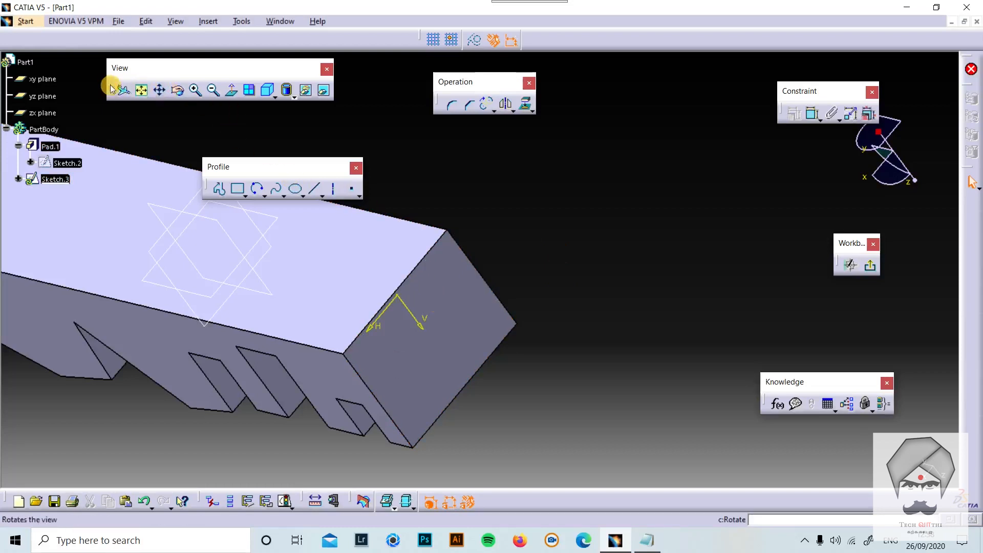
pyautogui.click(233, 94)
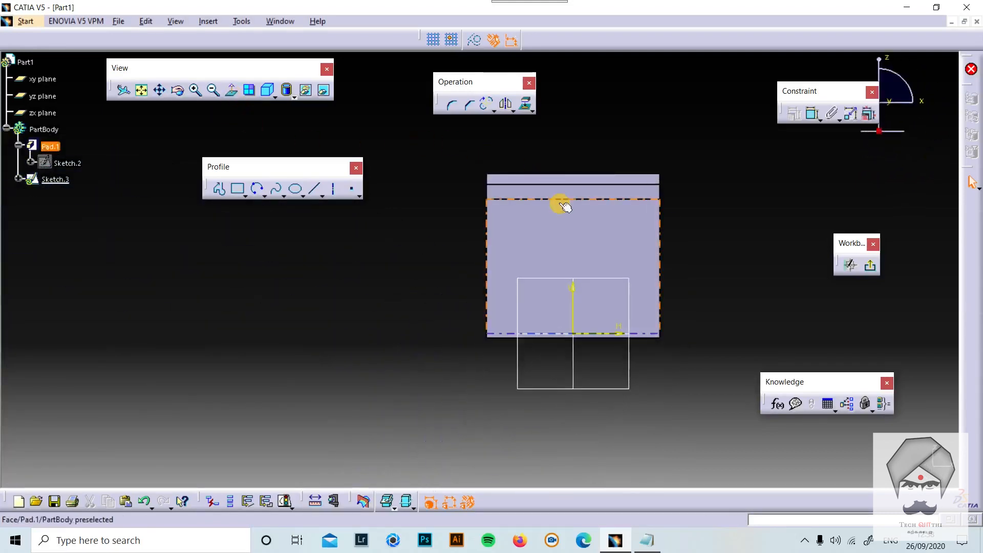
pyautogui.click(238, 191)
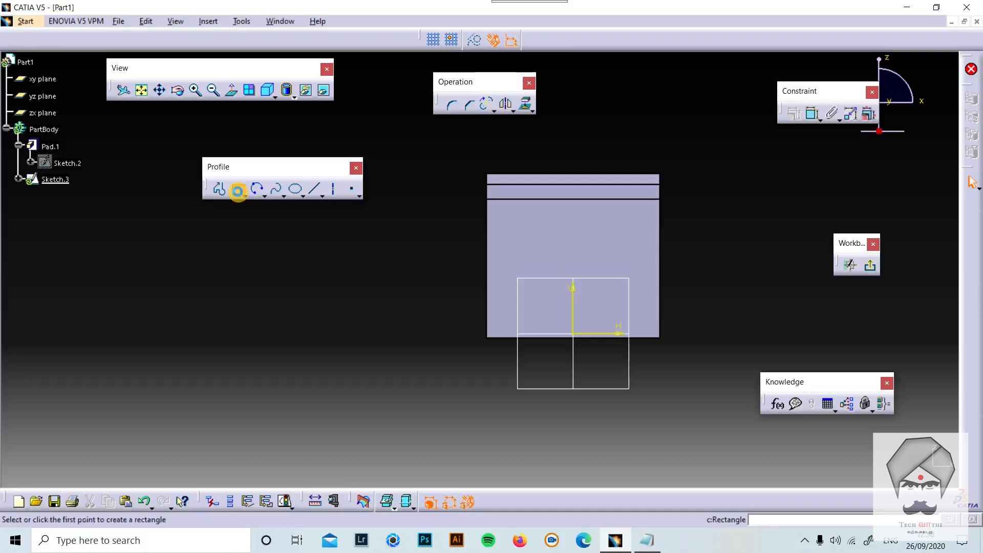
pyautogui.click(547, 210)
pyautogui.click(610, 237)
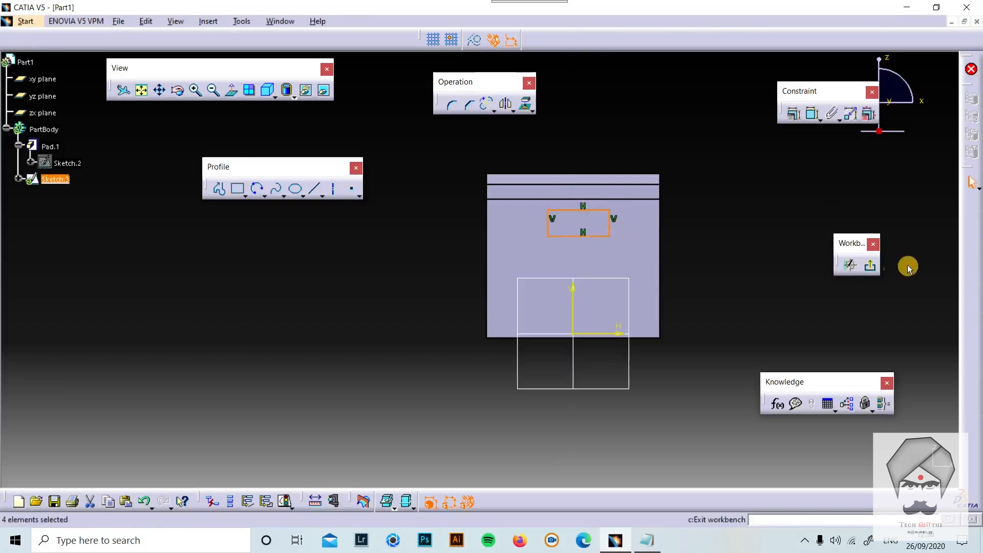
# Exit Sketch.3 with the rectangle on the end face and return to the 3D part.
pyautogui.click(871, 273)
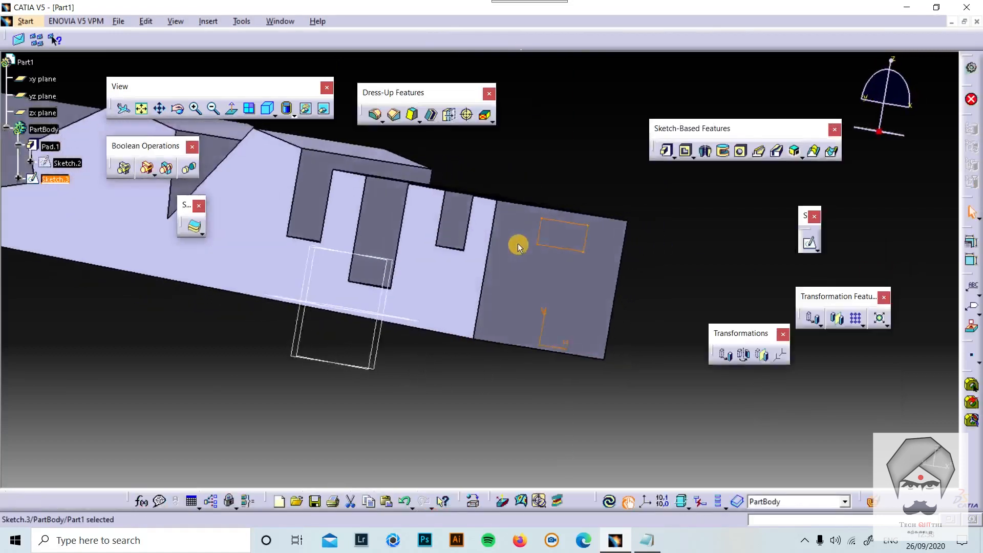
pyautogui.moveTo(543, 246); pyautogui.dragTo(536, 272, button='middle')
pyautogui.moveTo(436, 231); pyautogui.dragTo(637, 140, button='middle')
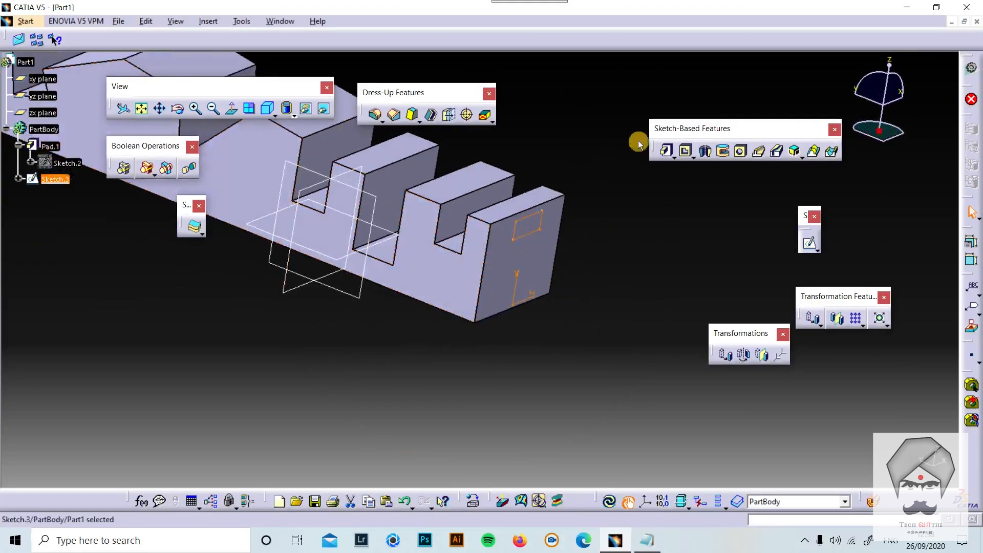
# Try to pad Sketch.3 into the body with the first limit set to Up to next, and preview it.
pyautogui.click(665, 151)
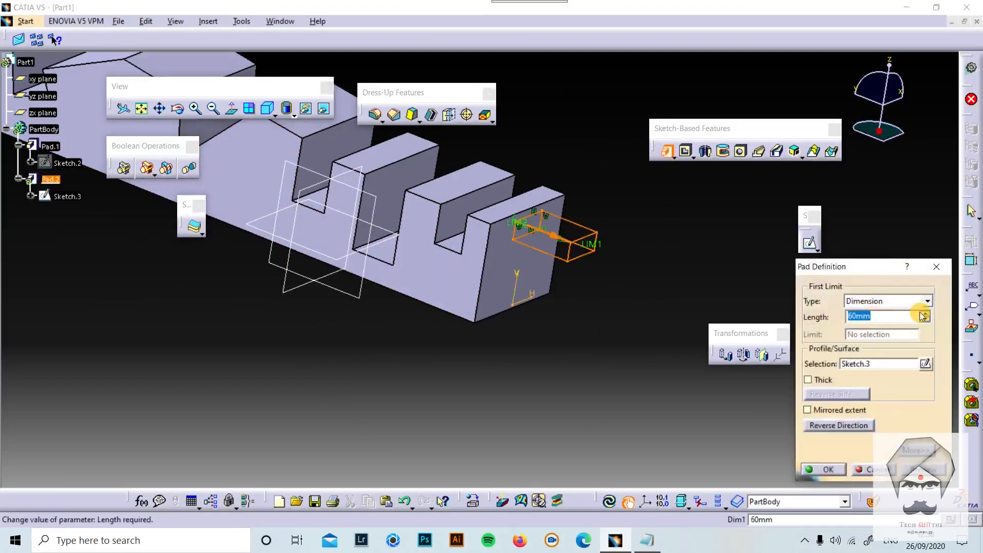
pyautogui.click(926, 302)
pyautogui.click(864, 316)
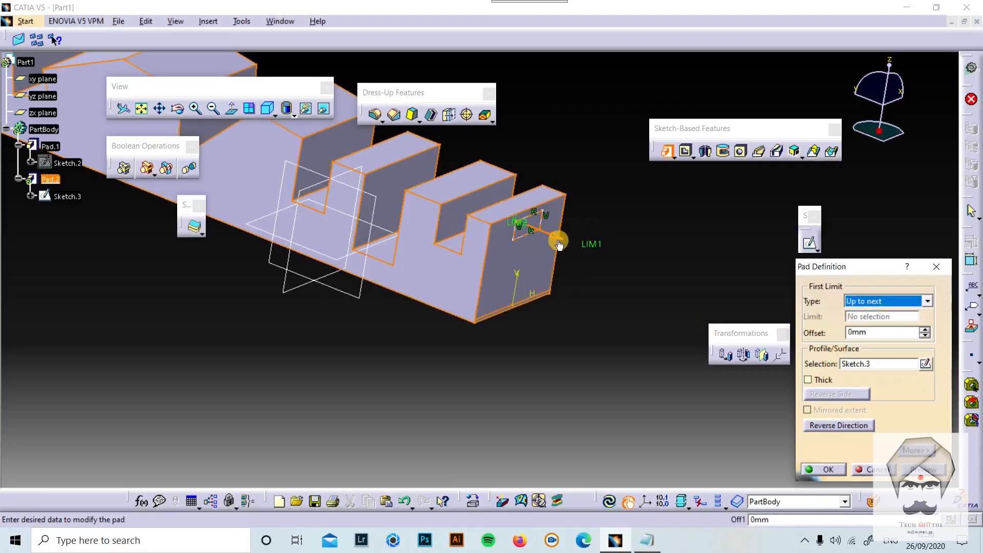
pyautogui.moveTo(563, 241); pyautogui.dragTo(612, 296, button='middle')
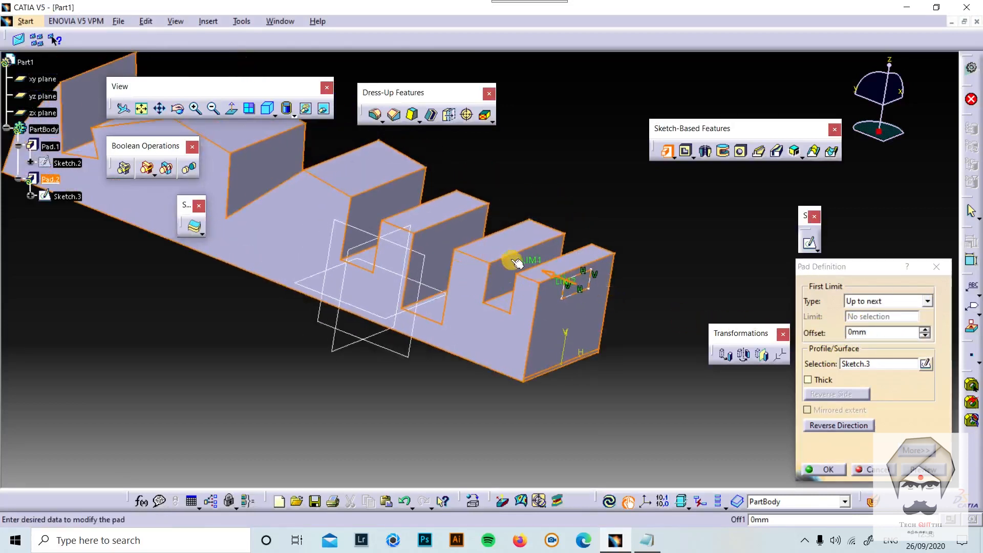
pyautogui.click(924, 469)
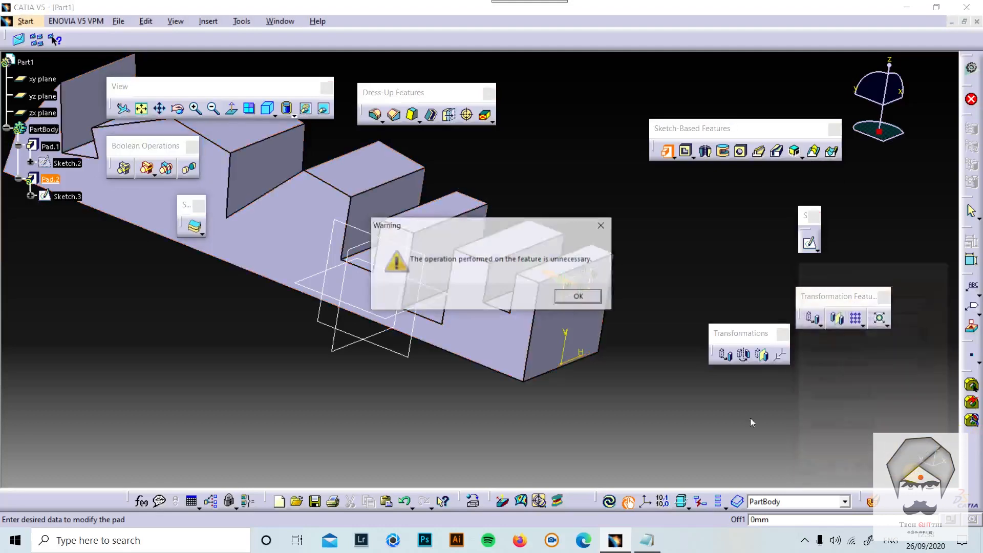
pyautogui.click(579, 294)
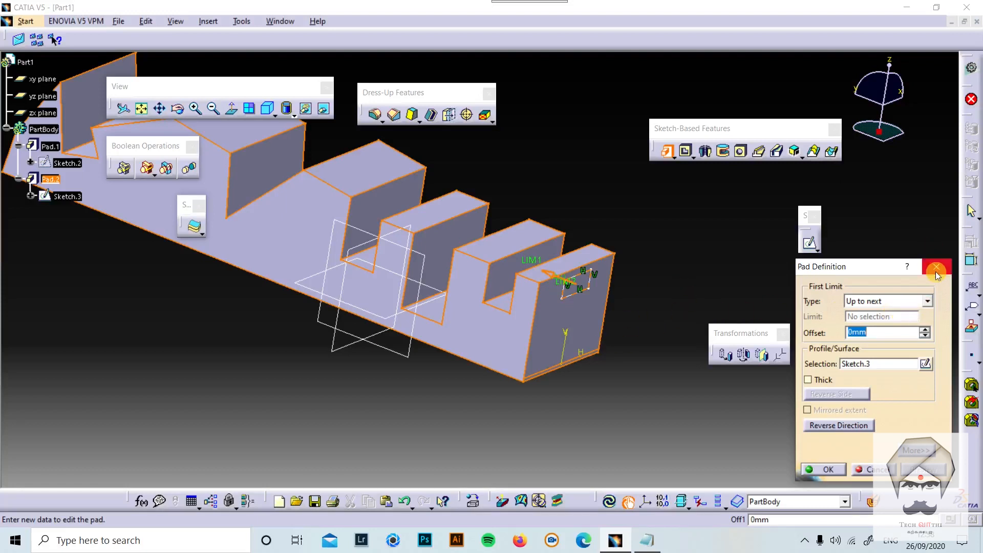
# Change the pad's first limit to Up to last and preview it across all the gaps in the body.
pyautogui.click(924, 300)
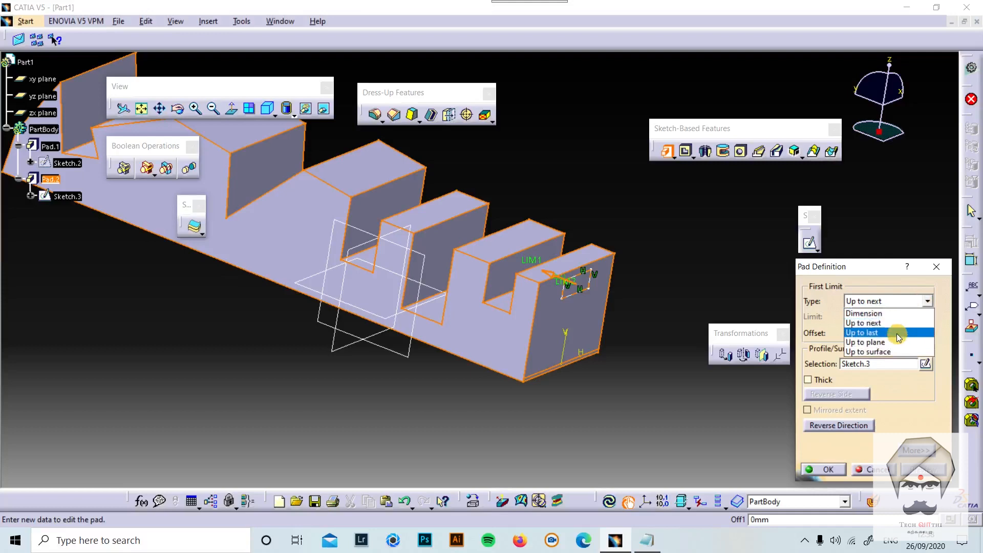
pyautogui.click(896, 333)
pyautogui.moveTo(308, 220); pyautogui.dragTo(576, 340, button='middle')
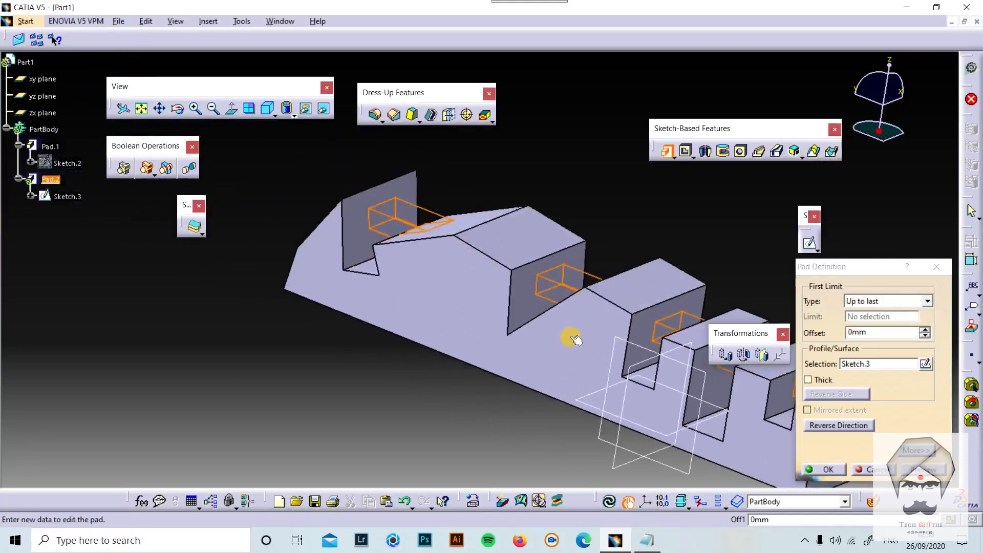
pyautogui.moveTo(273, 193); pyautogui.dragTo(307, 197, button='middle')
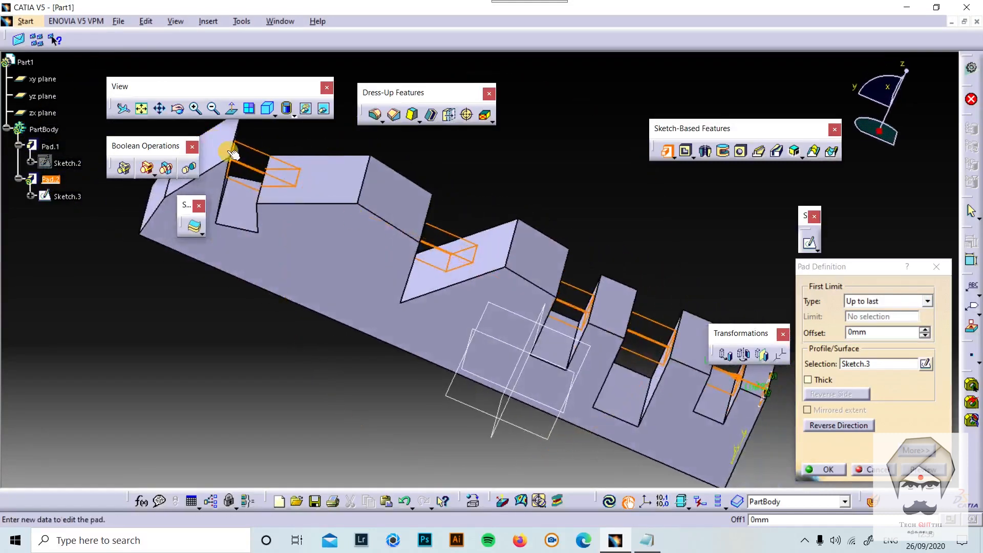
pyautogui.moveTo(435, 262); pyautogui.dragTo(331, 156, button='middle')
pyautogui.moveTo(558, 238); pyautogui.dragTo(517, 215, button='middle')
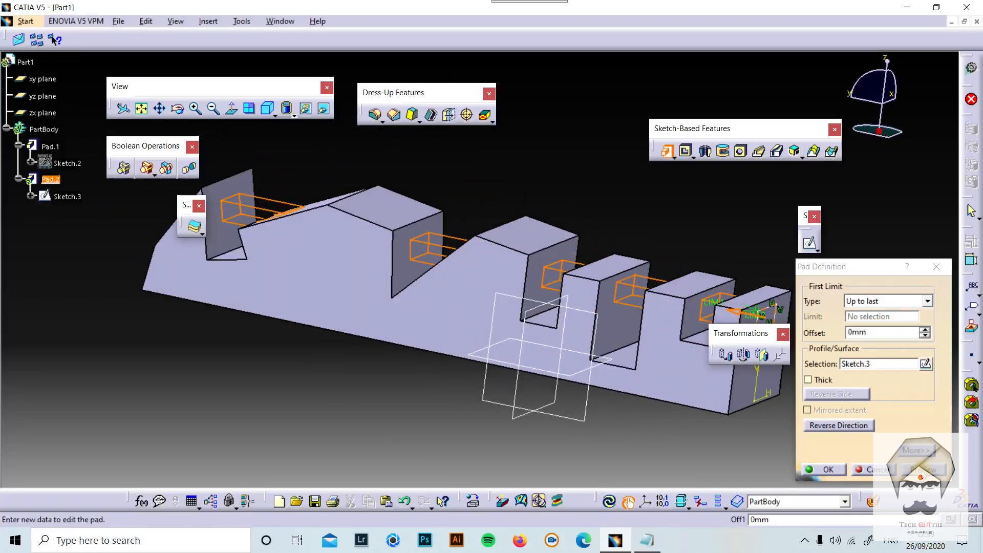
pyautogui.click(920, 466)
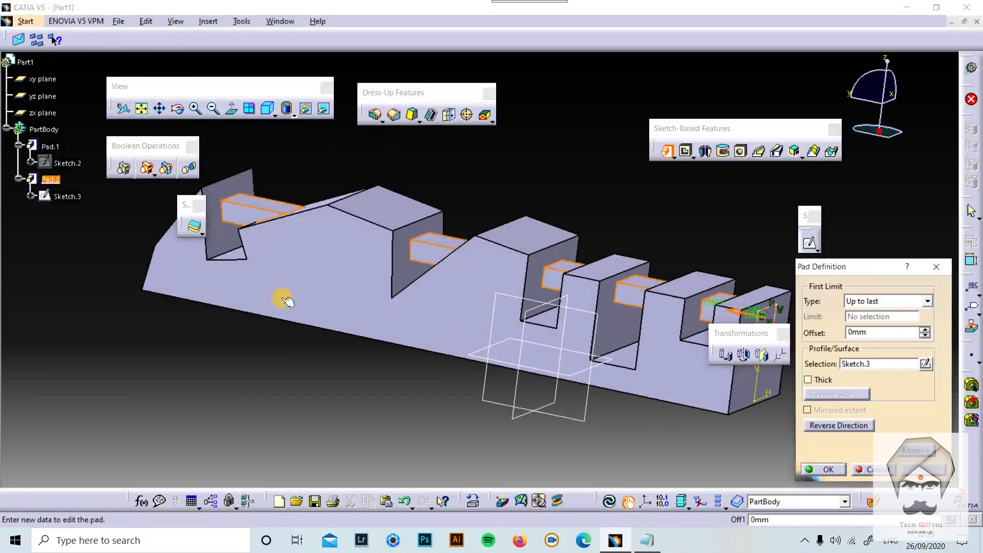
# Set the pad's first limit to Up to plane, trying a vertical block face and the zx plane as limits.
pyautogui.click(928, 302)
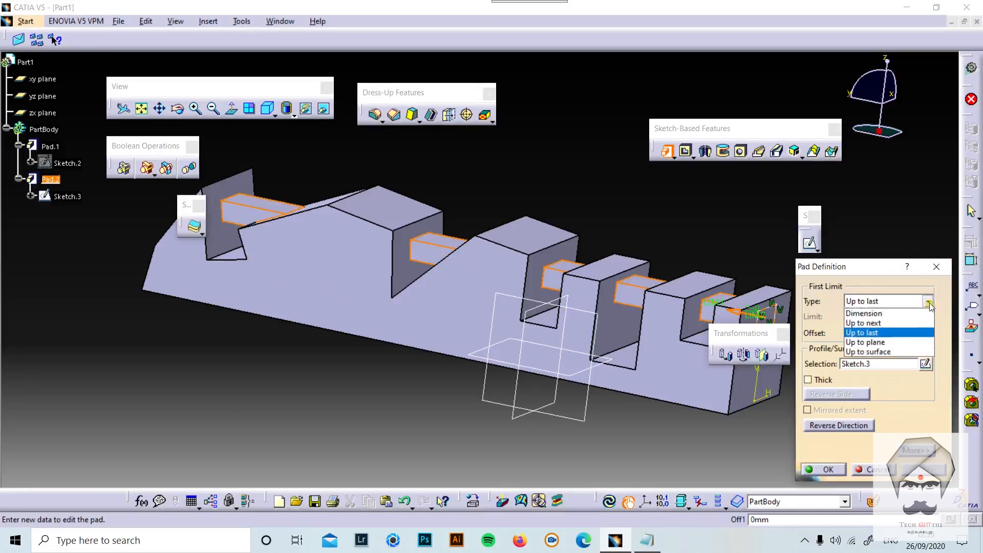
pyautogui.click(895, 341)
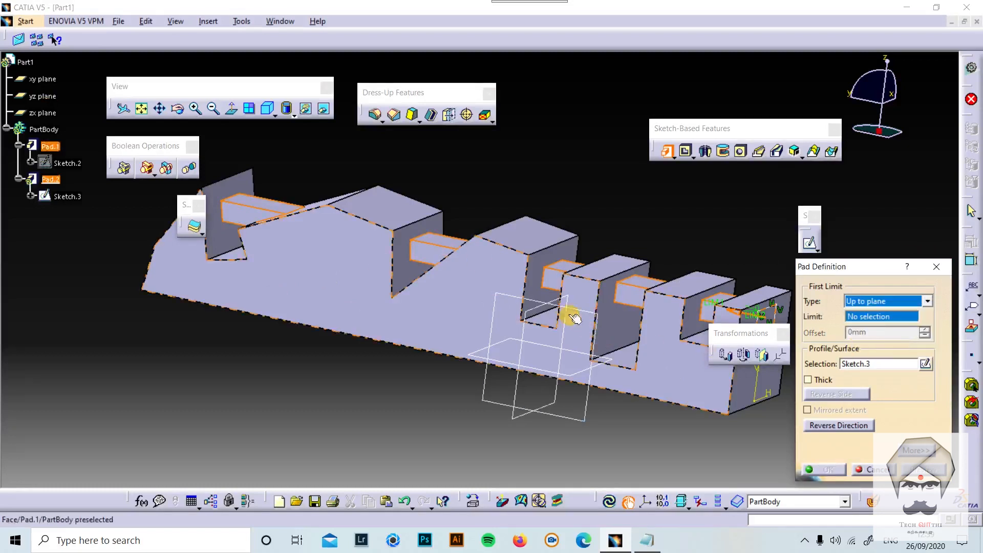
pyautogui.click(547, 261)
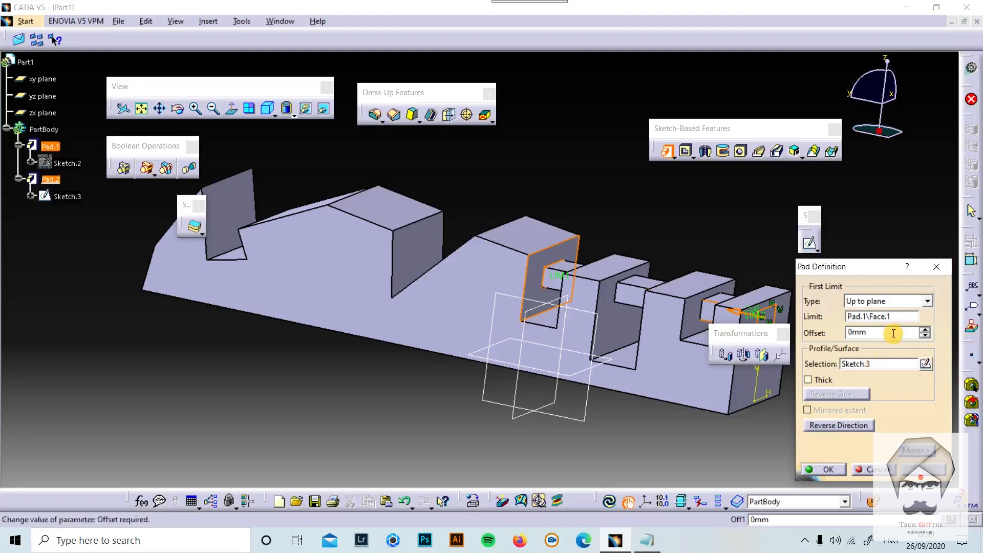
pyautogui.click(888, 316)
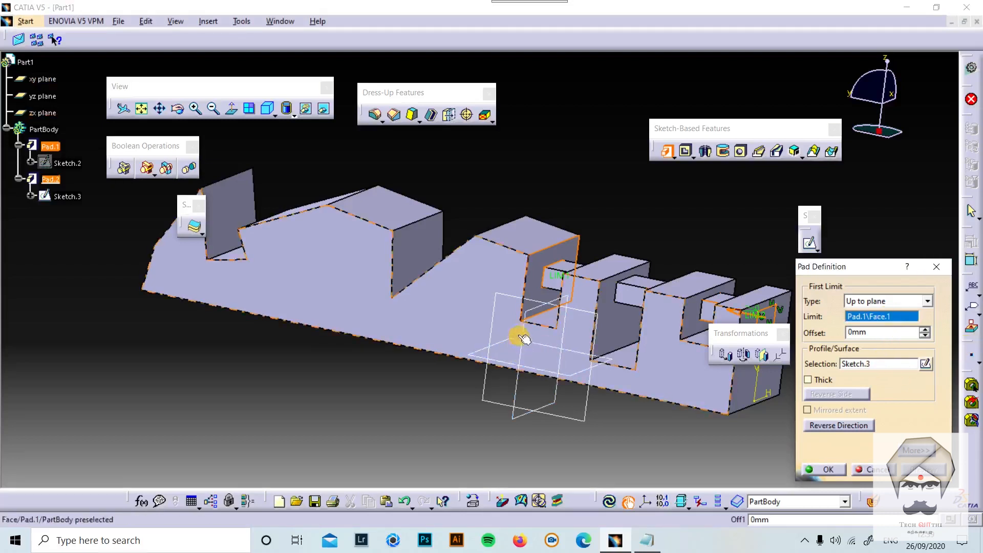
pyautogui.click(518, 334)
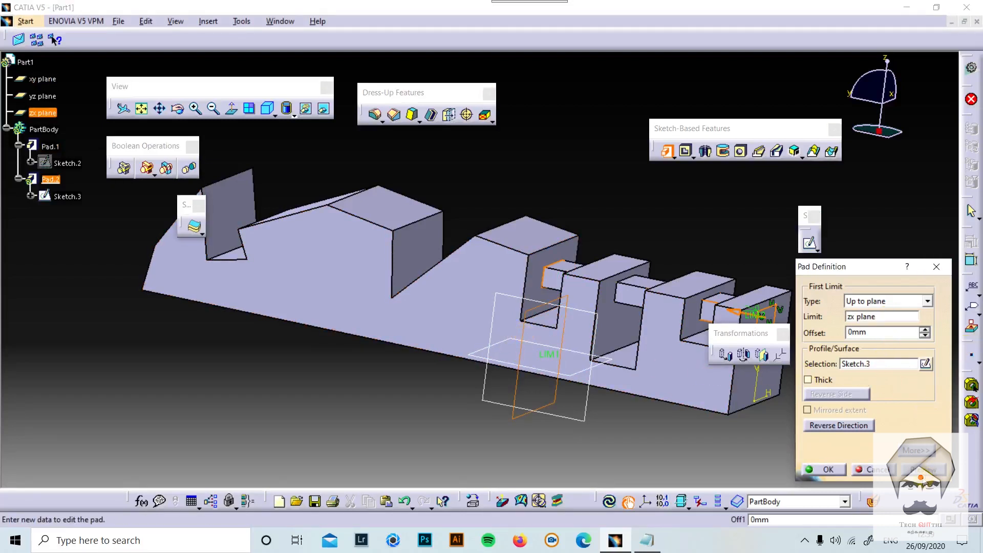
pyautogui.moveTo(640, 373); pyautogui.dragTo(559, 308, button='middle')
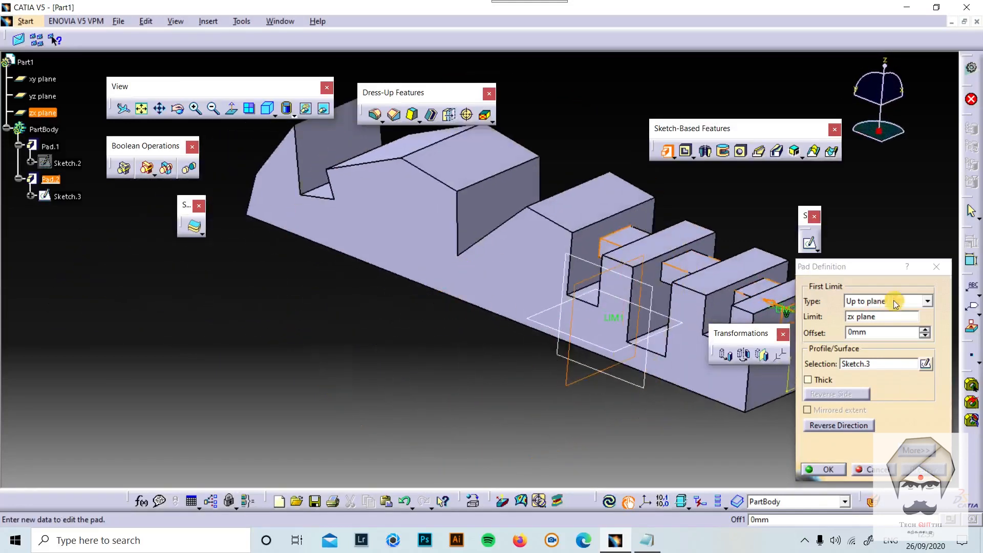
# Set the pad's first limit to Up to surface, trying the far sloped face and the large block's vertical face as limits.
pyautogui.click(928, 301)
pyautogui.click(902, 351)
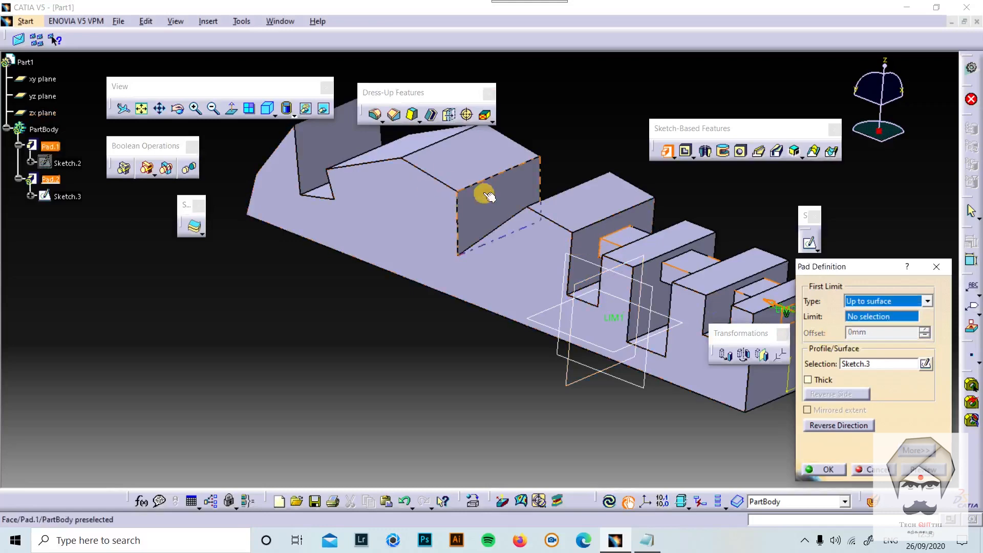
pyautogui.click(376, 154)
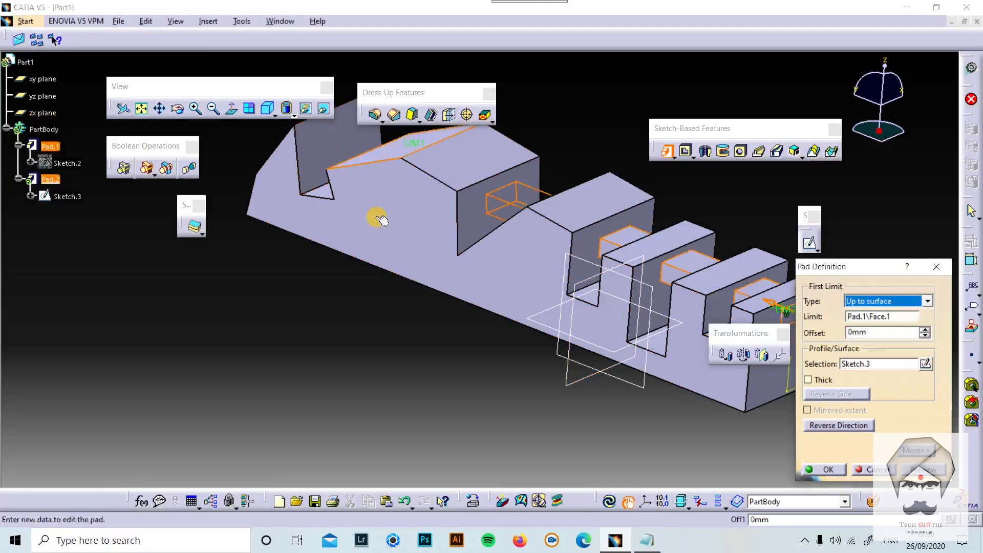
pyautogui.moveTo(382, 220); pyautogui.dragTo(502, 292, button='middle')
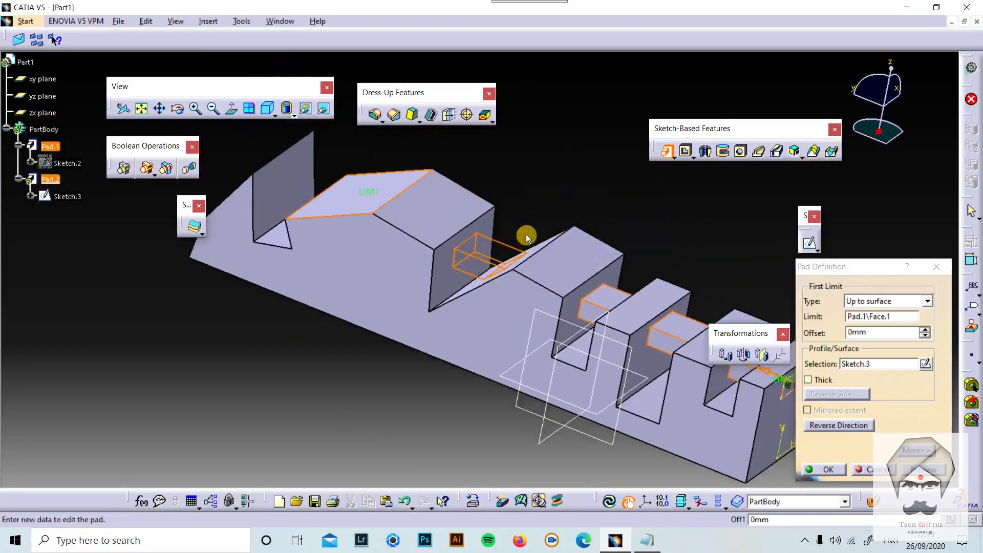
pyautogui.click(893, 318)
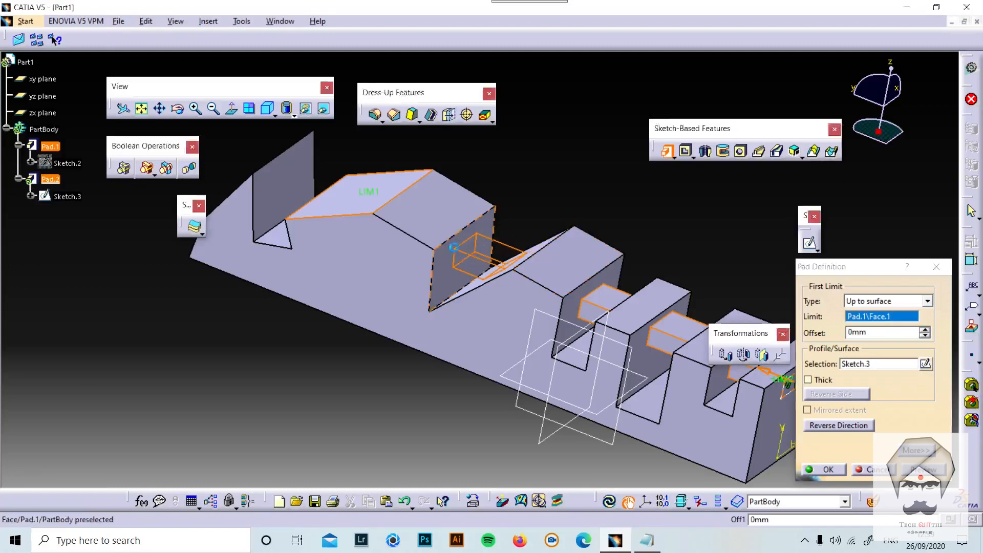
pyautogui.click(479, 241)
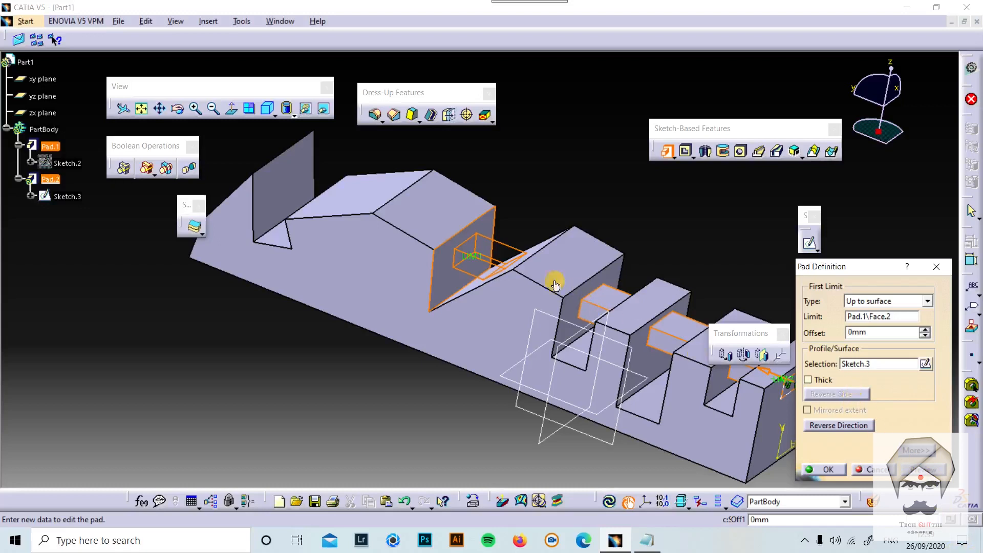
pyautogui.moveTo(391, 225); pyautogui.dragTo(216, 162, button='middle')
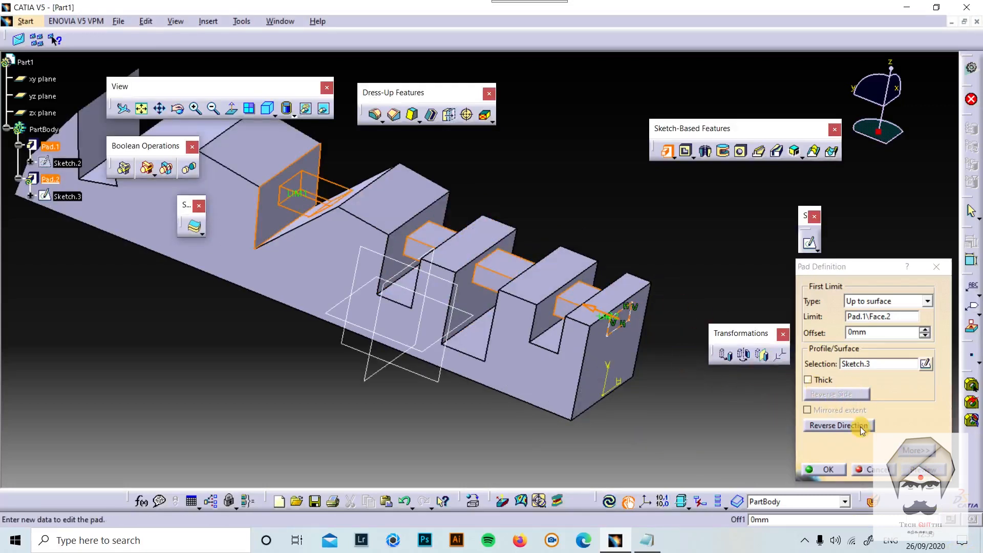
# Try a second limit of type Dimension with a 20 mm length on the pad, and cancel the pad definition.
pyautogui.click(917, 451)
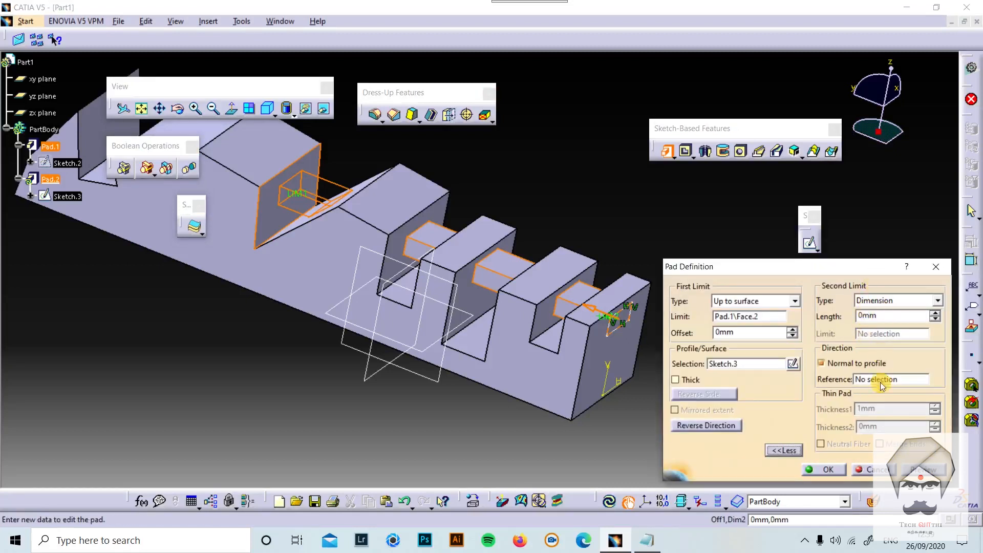
pyautogui.moveTo(839, 266); pyautogui.dragTo(839, 202)
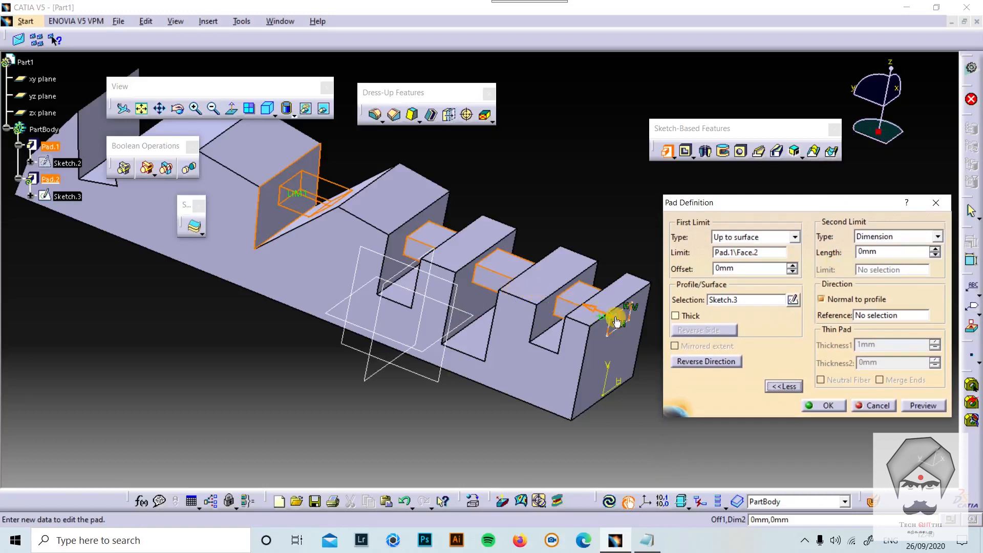
pyautogui.click(937, 237)
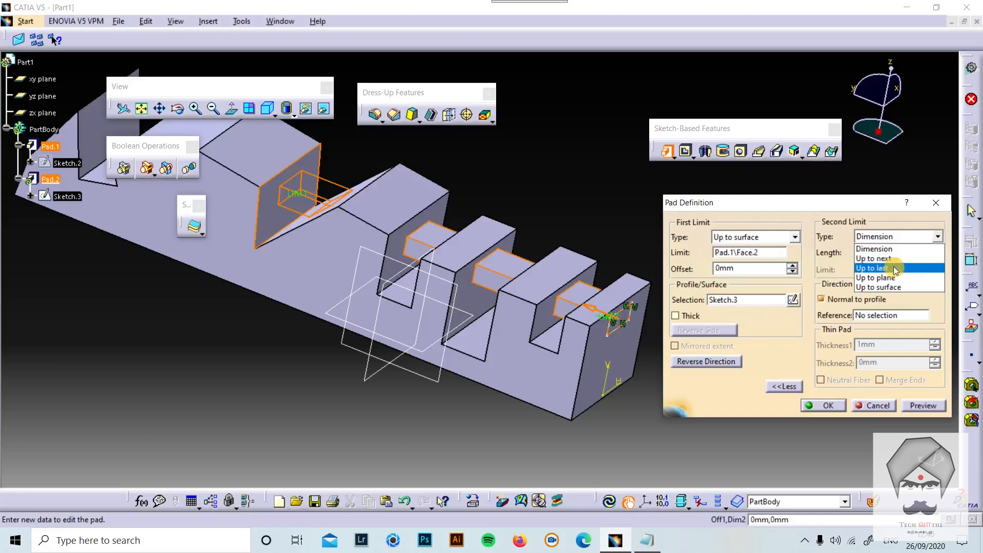
pyautogui.click(938, 240)
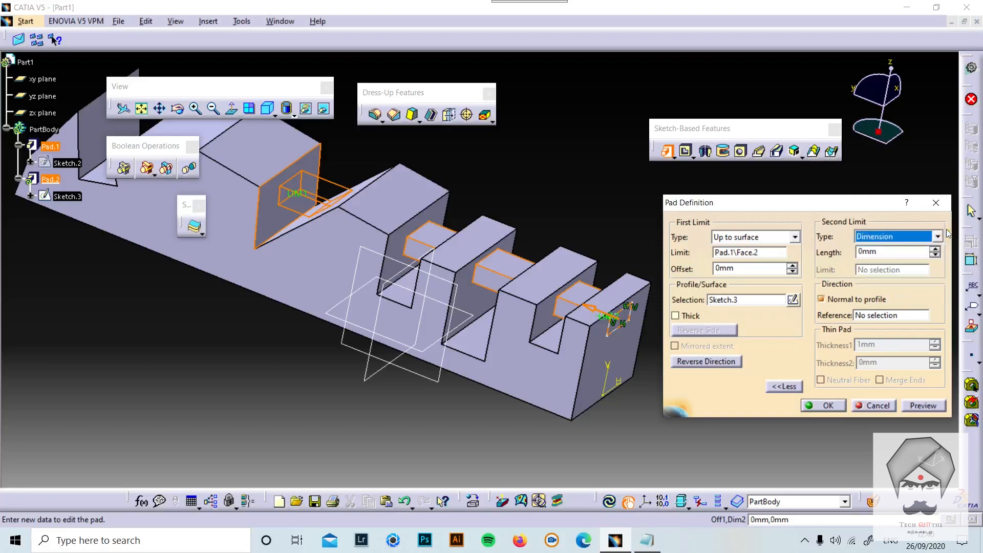
pyautogui.doubleClick(907, 252)
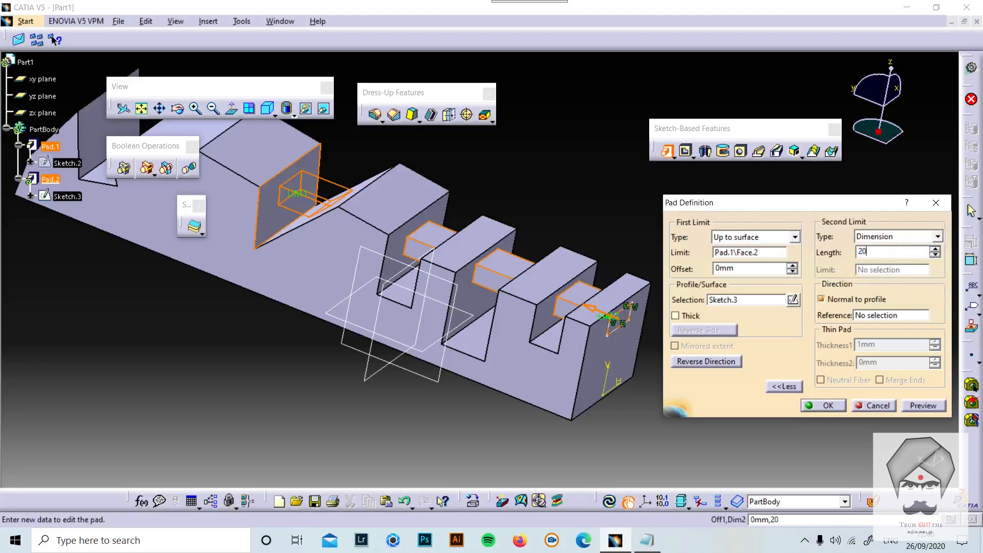
pyautogui.click(574, 215)
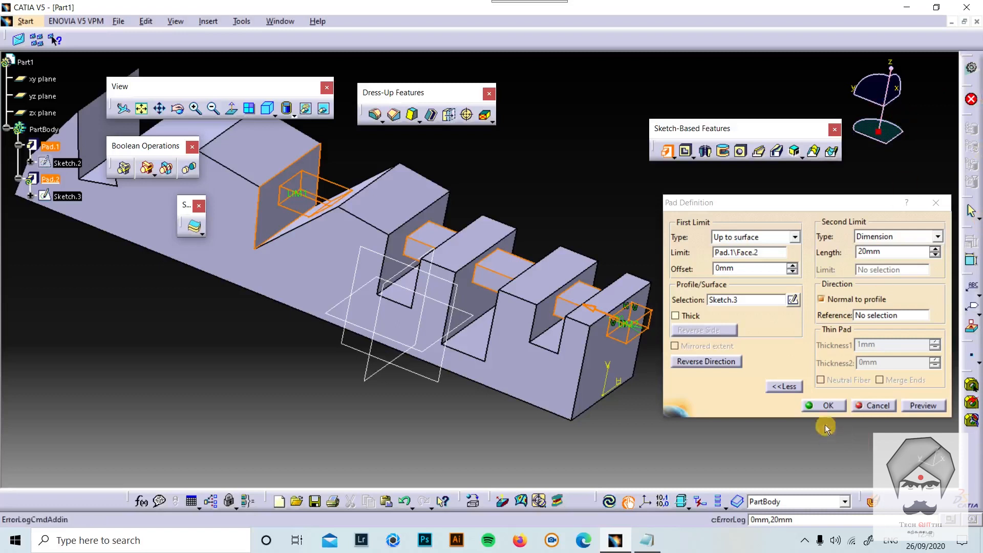
pyautogui.click(878, 406)
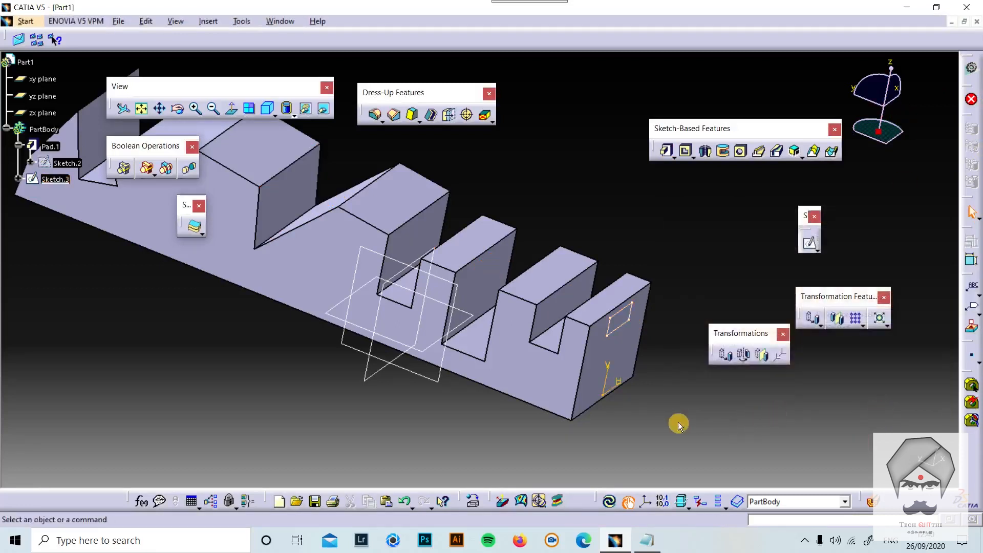
# Define a pocket from the rectangle sketch on the end face with a 60 mm Dimension depth, and preview it.
pyautogui.moveTo(680, 421); pyautogui.dragTo(619, 366, button='middle')
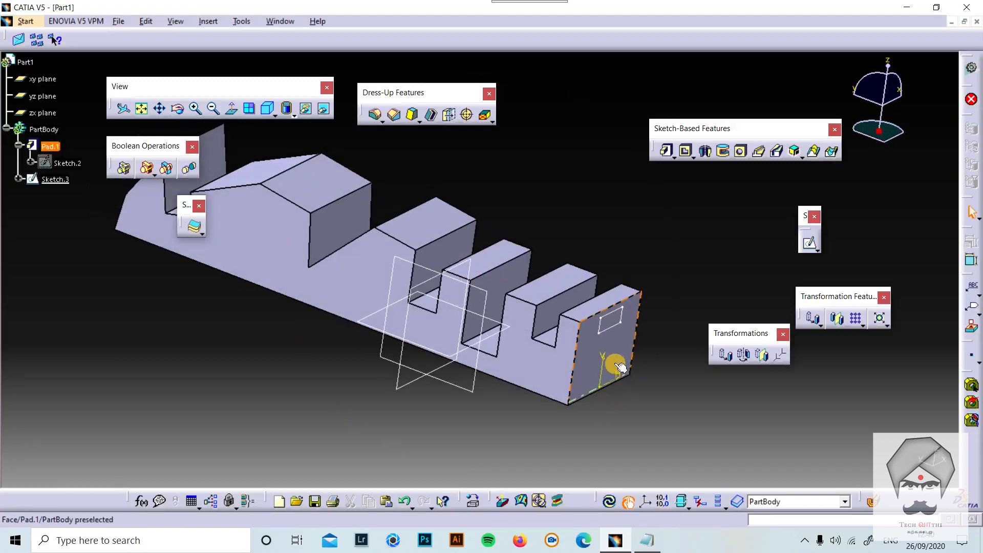
pyautogui.click(686, 152)
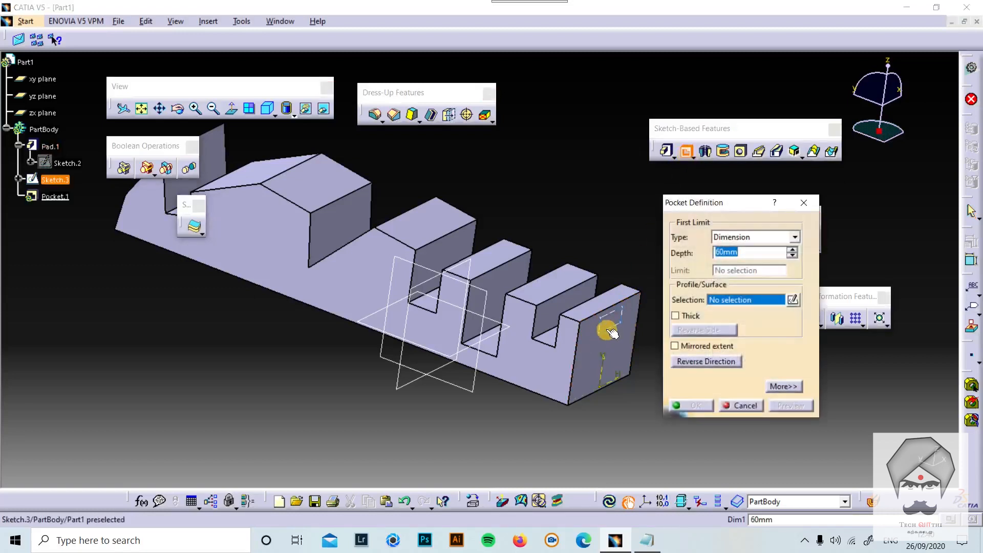
pyautogui.click(614, 329)
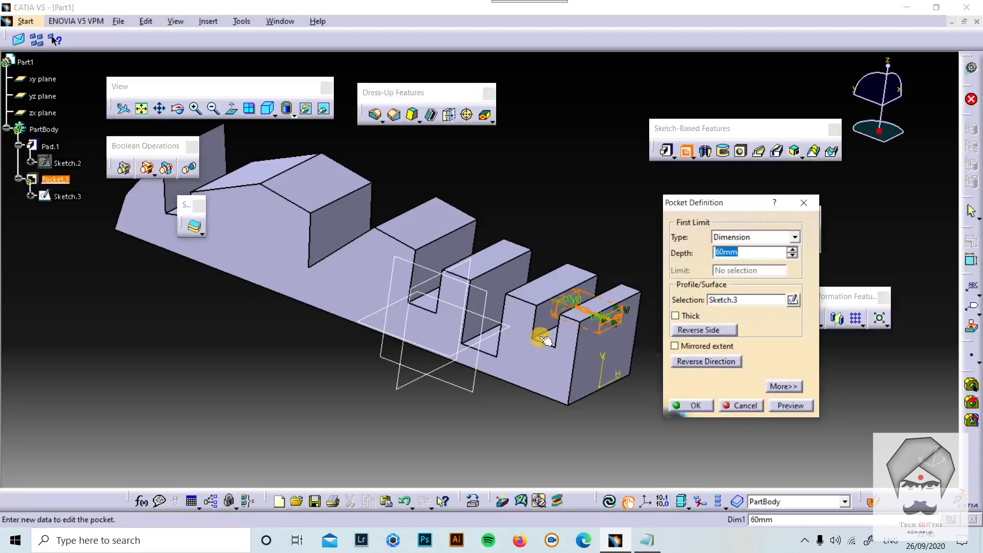
pyautogui.click(776, 407)
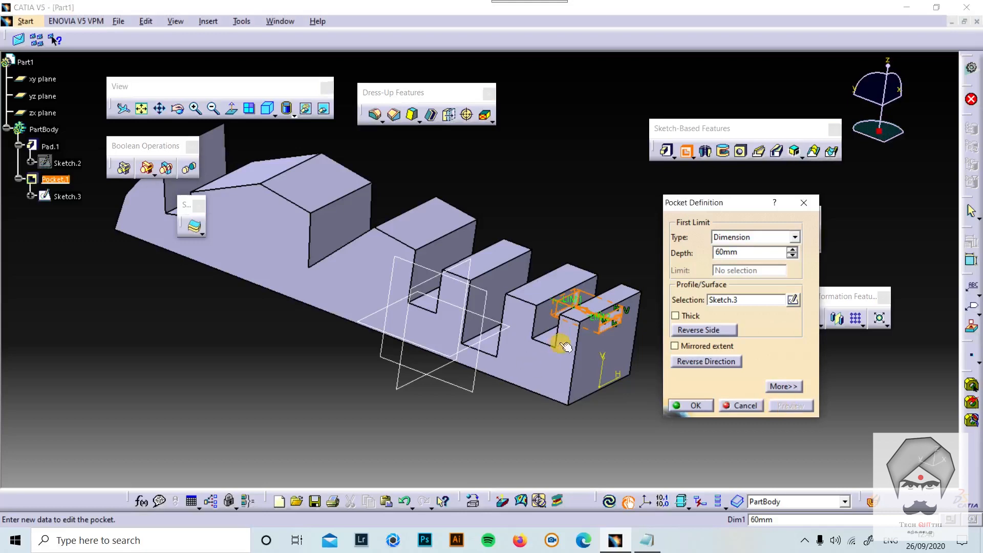
pyautogui.keyDown('ctrl'); pyautogui.moveTo(562, 344); pyautogui.dragTo(464, 293, button='middle'); pyautogui.keyUp('ctrl')
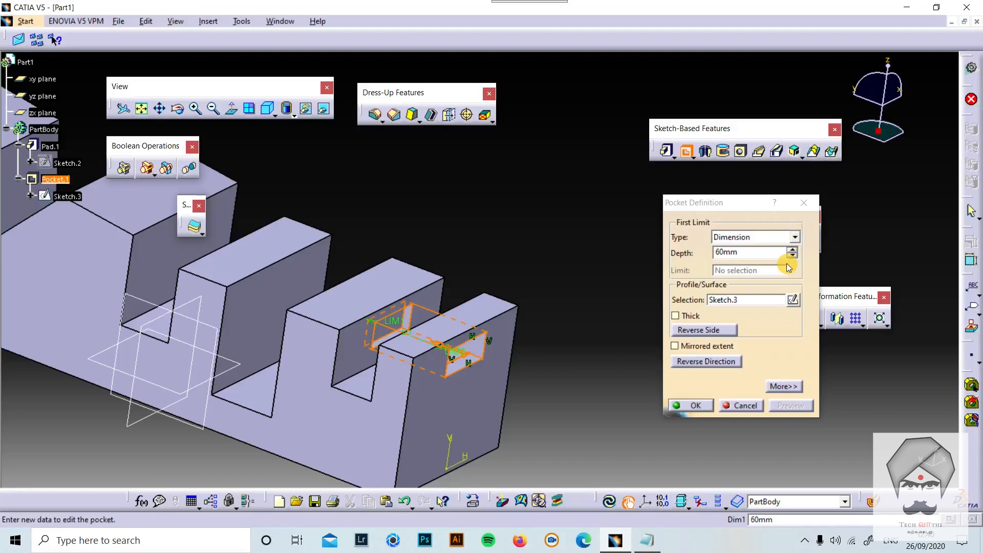
# Change the pocket's first limit to Up to surface, using the far sloped face as the limit, and preview it.
pyautogui.click(793, 238)
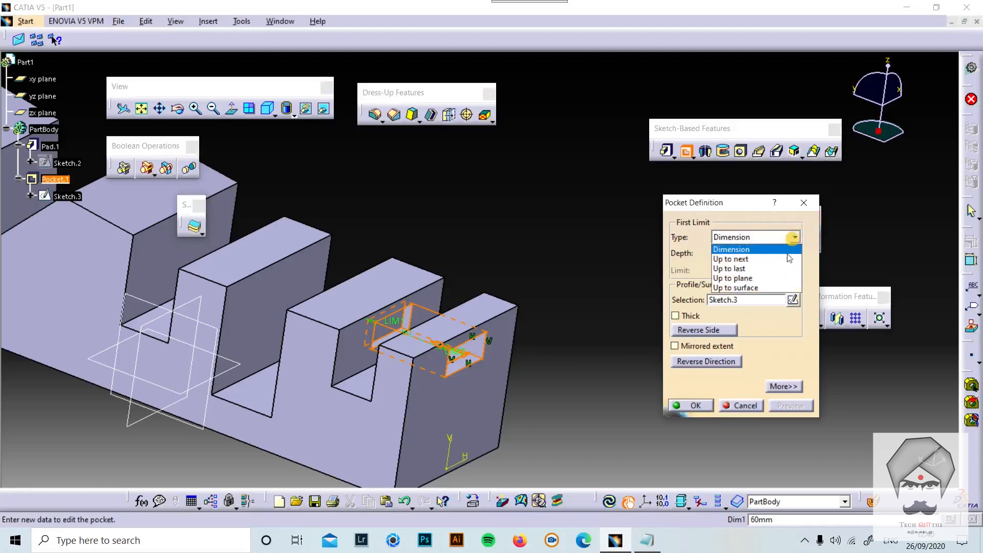
pyautogui.click(761, 290)
pyautogui.moveTo(75, 218); pyautogui.dragTo(621, 330, button='middle')
pyautogui.click(480, 246)
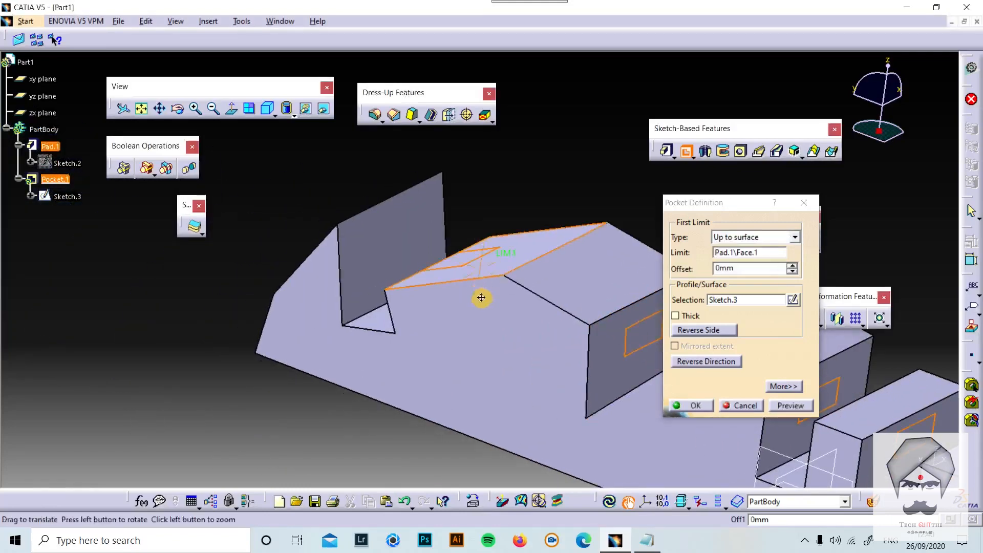
pyautogui.moveTo(481, 298); pyautogui.dragTo(423, 314, button='middle')
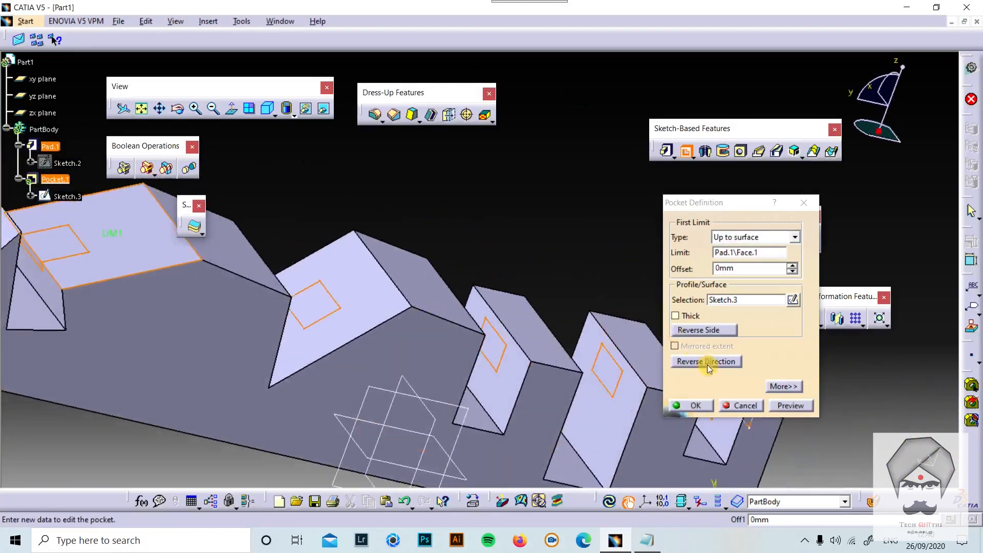
pyautogui.click(797, 411)
pyautogui.click(796, 404)
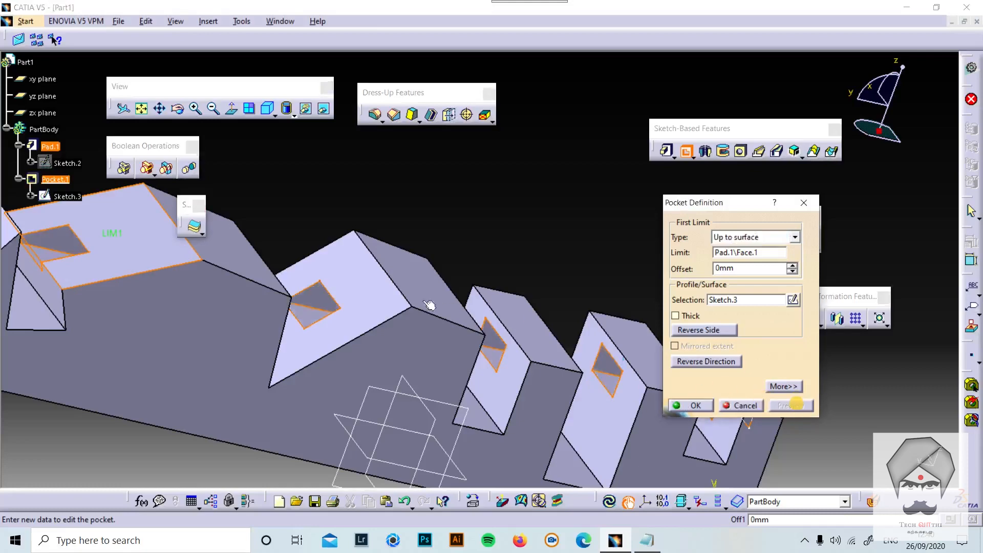
# Examine the previewed cut and the pocket's second limit and direction options, and cancel the pocket definition.
pyautogui.moveTo(251, 267); pyautogui.dragTo(571, 320, button='middle')
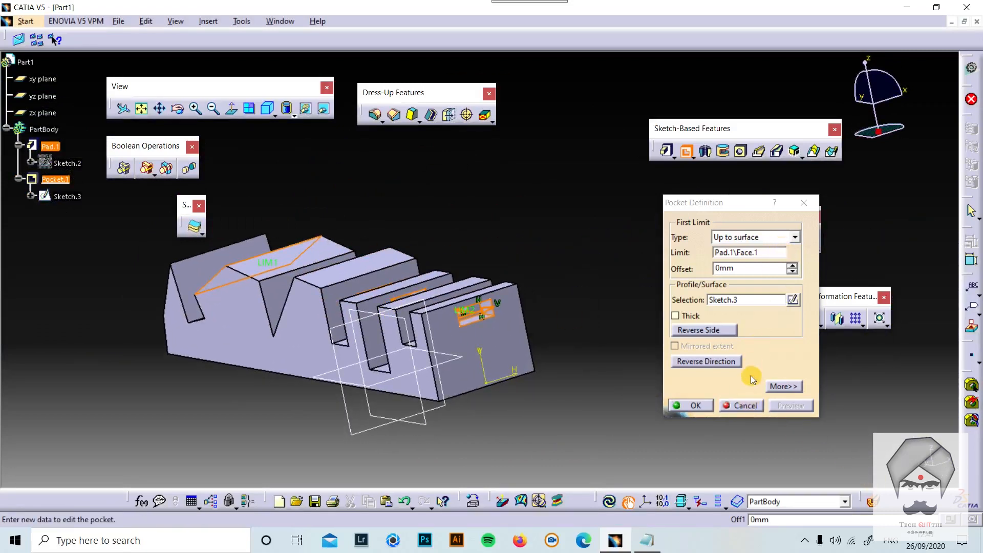
pyautogui.click(789, 388)
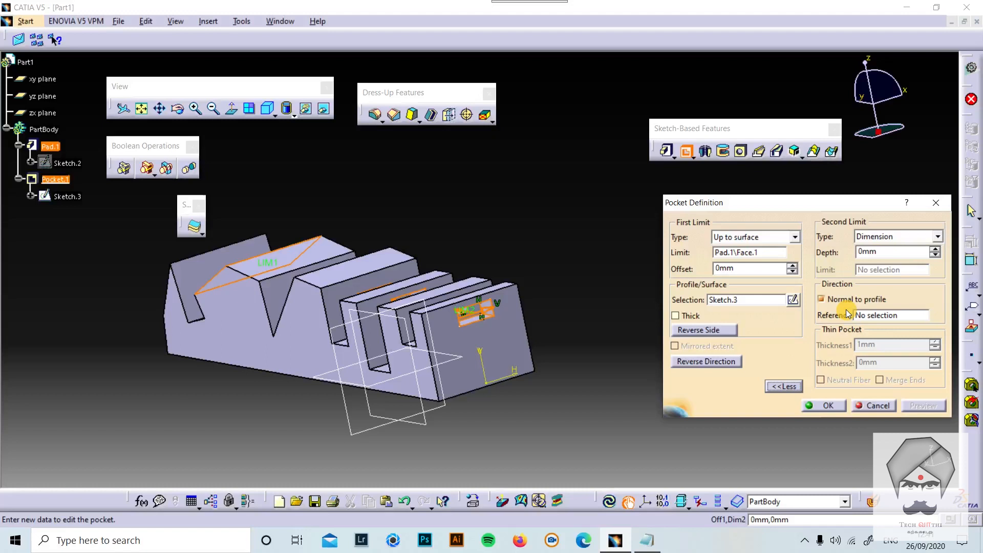
pyautogui.click(876, 405)
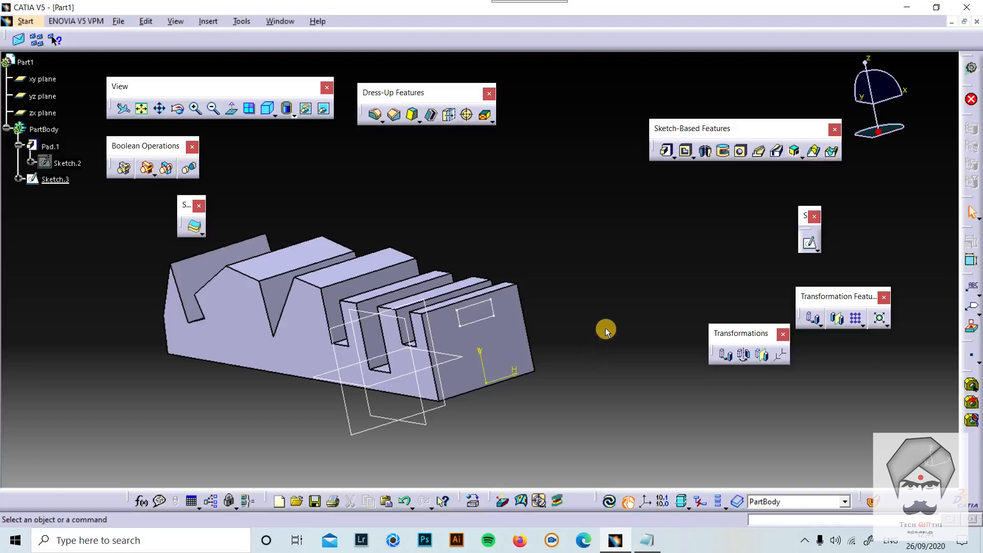
# Detach the pad variants into a floating Pads toolbar.
pyautogui.click(673, 157)
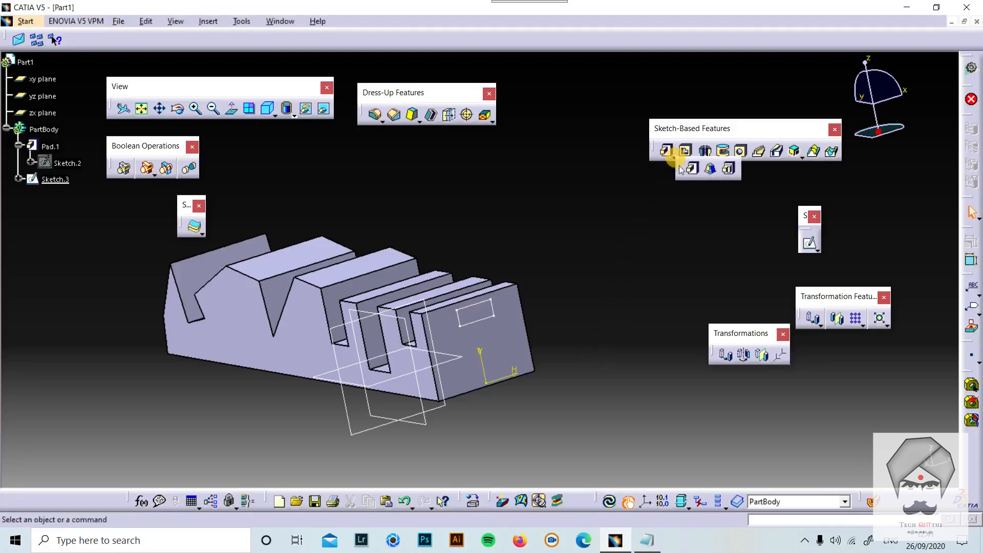
pyautogui.moveTo(680, 170); pyautogui.dragTo(635, 203)
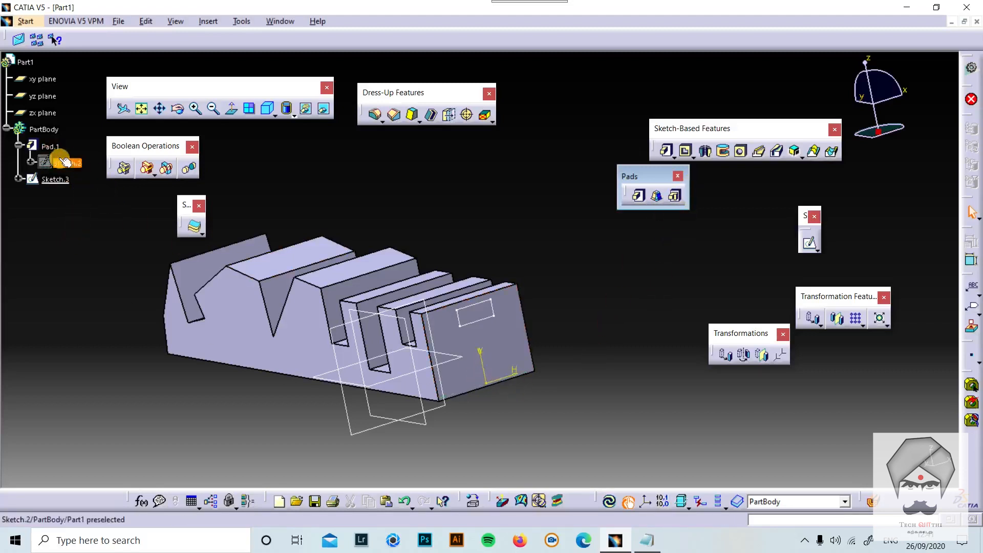
# Try deleting the stepped pad together with all its children, and undo the deletion.
pyautogui.click(43, 148)
pyautogui.press('Delete')
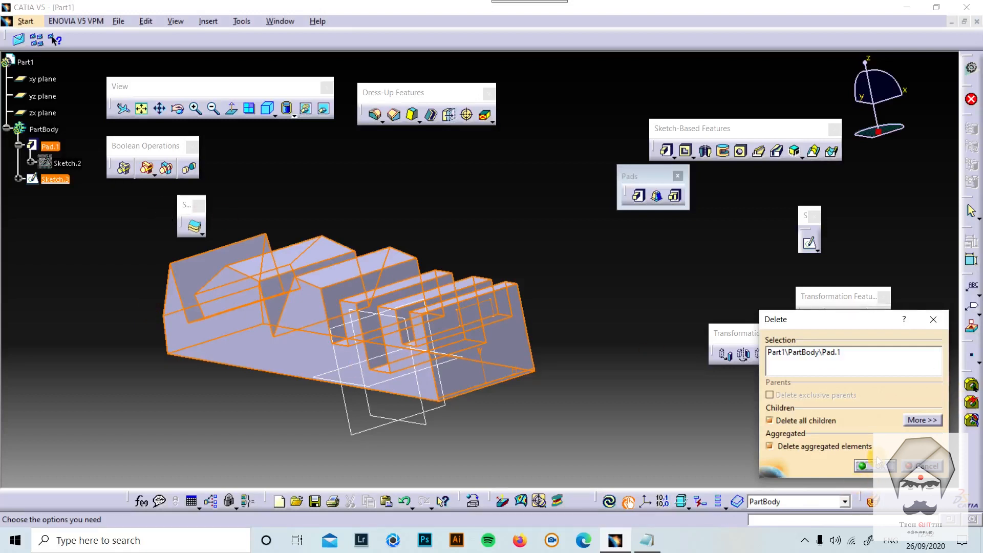
pyautogui.click(868, 466)
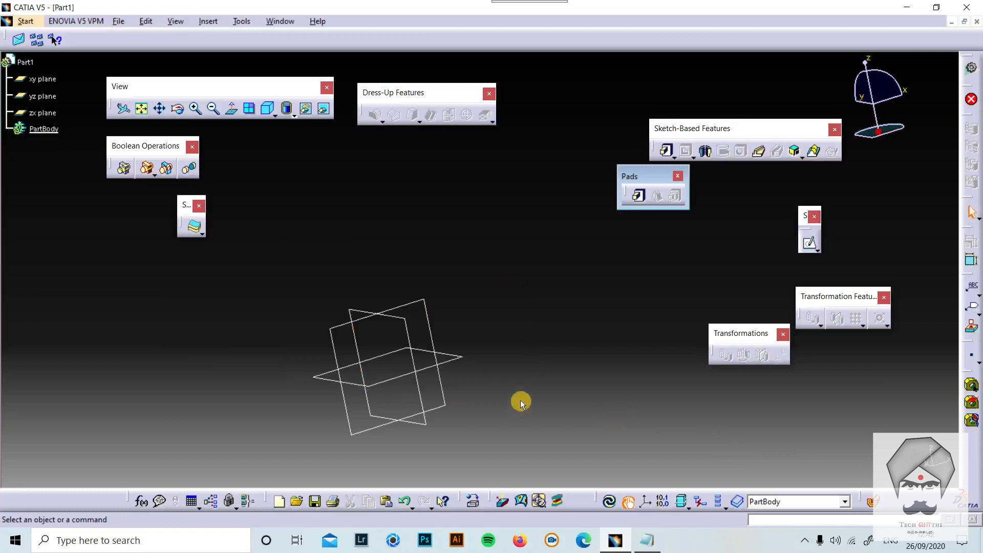
pyautogui.moveTo(443, 353); pyautogui.dragTo(391, 345, button='middle')
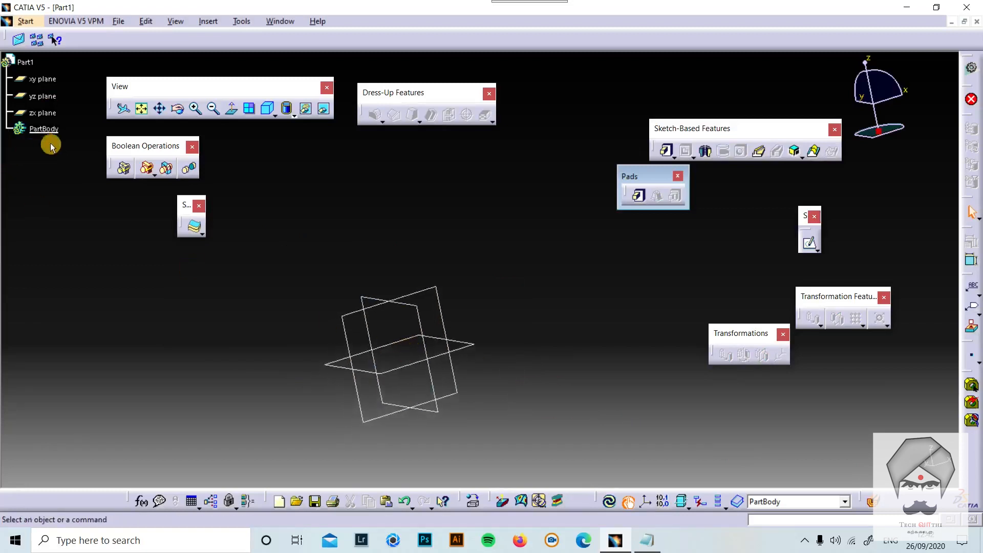
pyautogui.hotkey('ctrl', 'z')
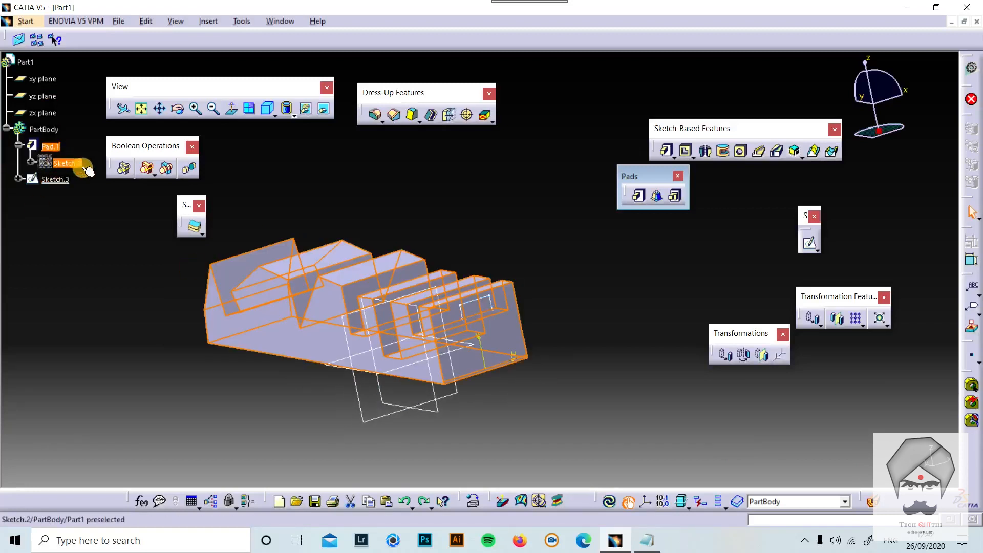
# Delete the stepped pad without its children, and delete the leftover rectangle sketch.
pyautogui.press('Delete')
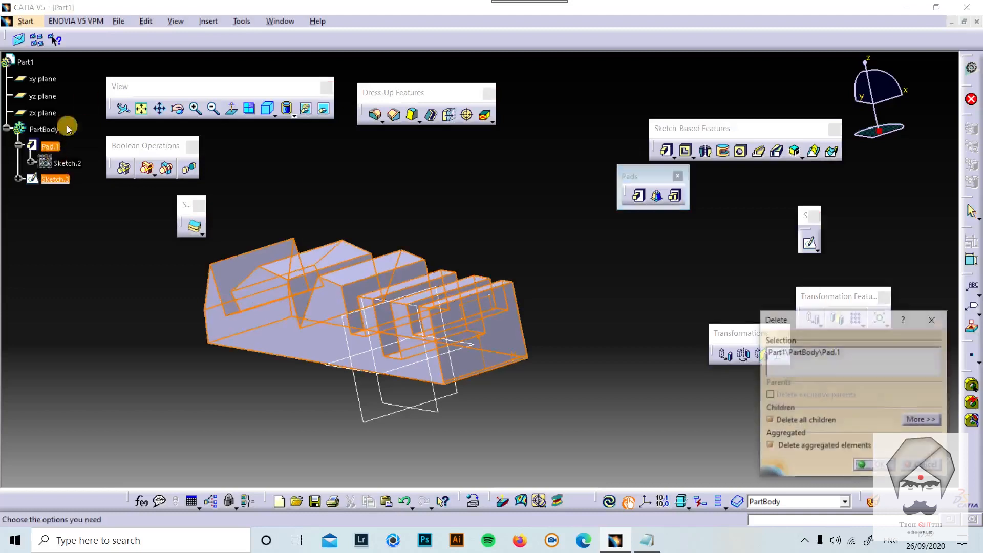
pyautogui.click(769, 420)
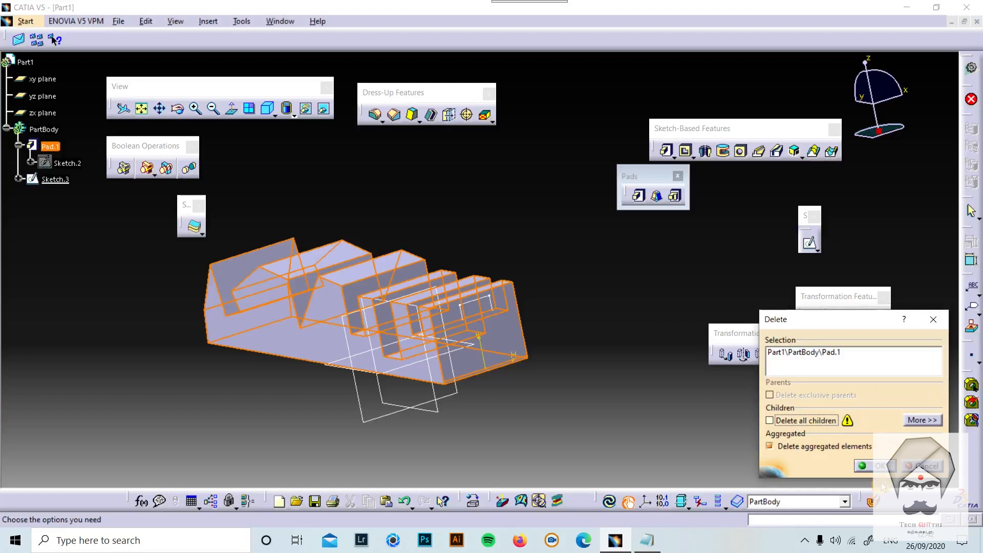
pyautogui.click(876, 466)
pyautogui.moveTo(410, 325)
pyautogui.mouseDown(button='middle')
pyautogui.moveTo(443, 306)
pyautogui.moveTo(495, 311)
pyautogui.moveTo(577, 296)
pyautogui.mouseUp(button='middle')
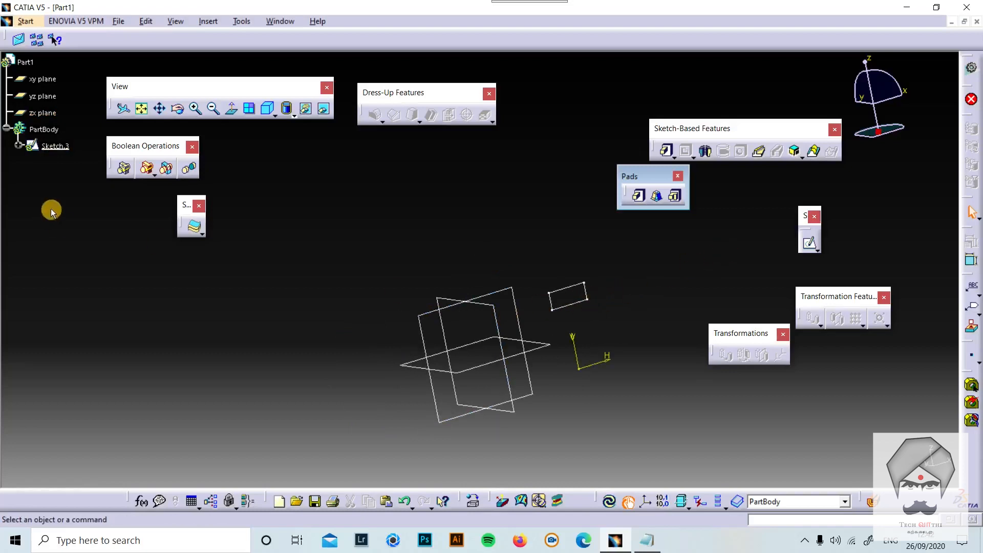
pyautogui.press('Delete')
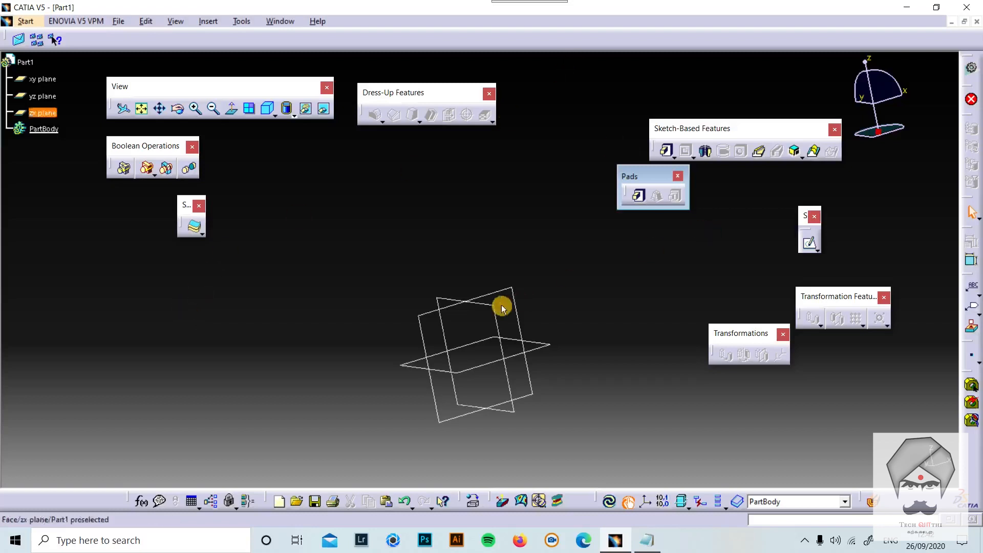
# Start a new sketch on the xy plane.
pyautogui.moveTo(447, 329); pyautogui.dragTo(462, 285, button='middle')
pyautogui.click(527, 304)
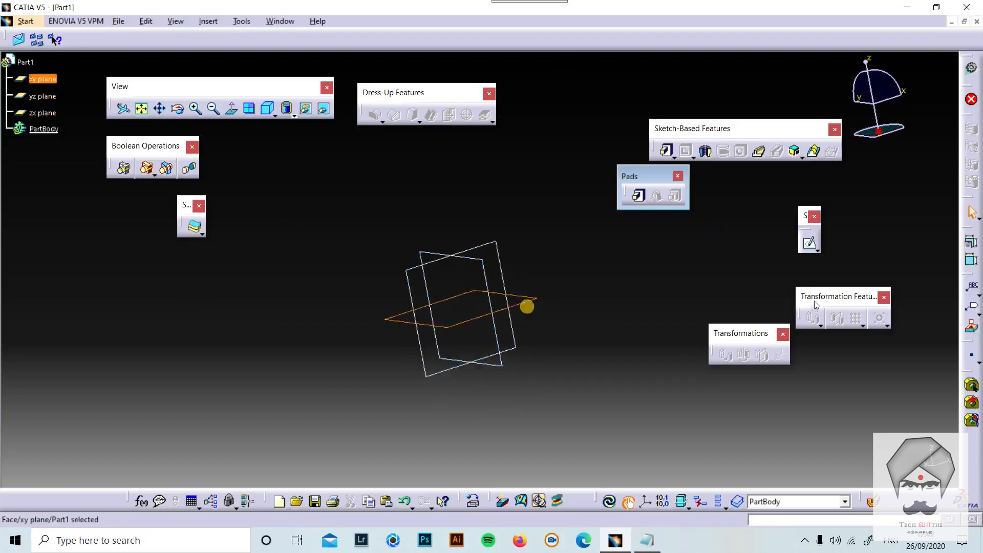
pyautogui.click(486, 270)
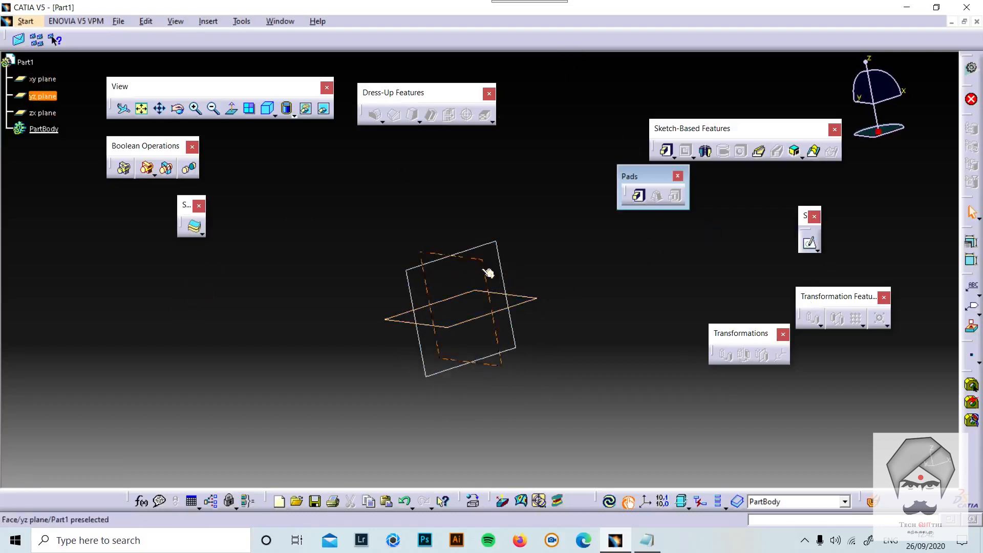
pyautogui.click(520, 303)
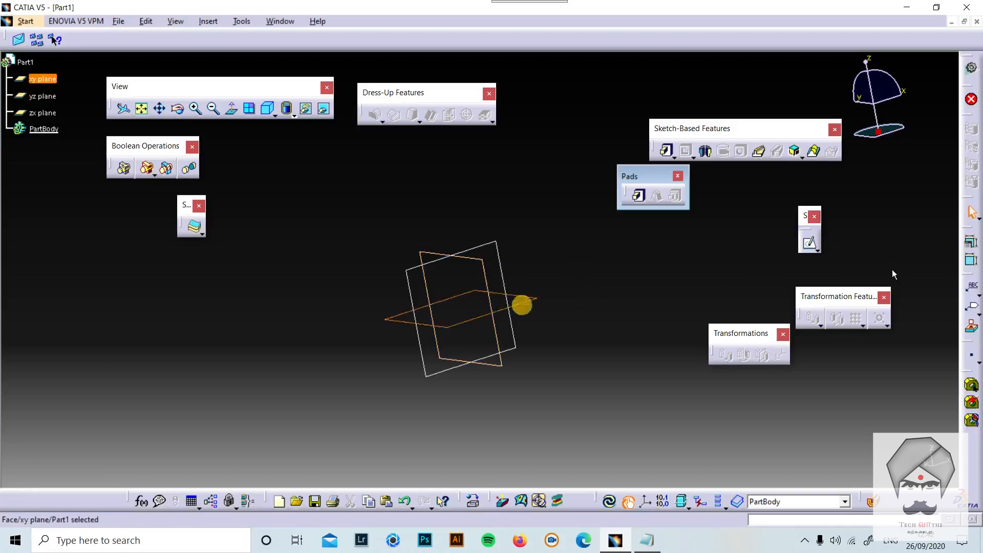
pyautogui.click(810, 243)
pyautogui.moveTo(421, 313)
pyautogui.mouseDown(button='middle')
pyautogui.moveTo(647, 202)
pyautogui.moveTo(550, 226)
pyautogui.mouseUp(button='middle')
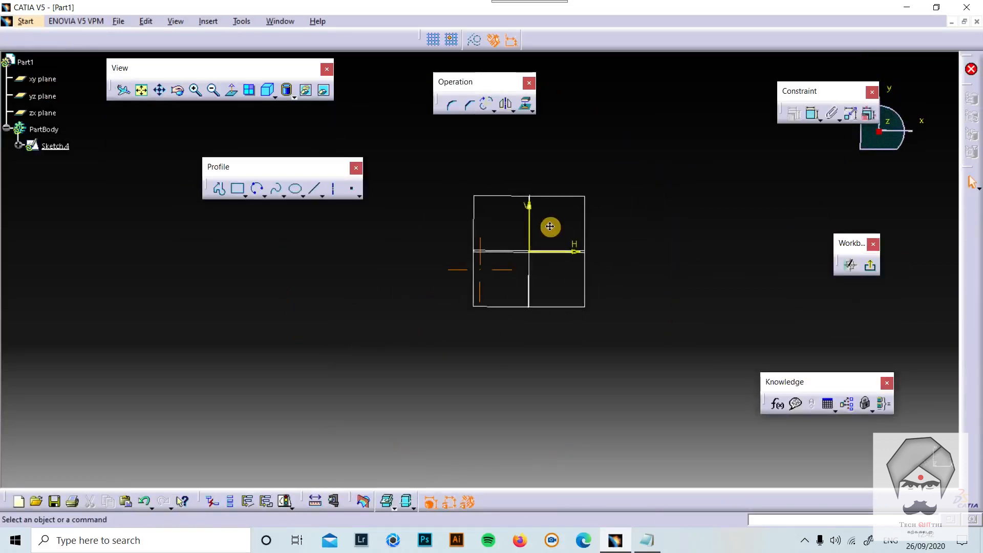
# Draw five separate rectangles, one near each corner of the reference plane outline and one over the origin, the lower-right one about 72 × 70 mm.
pyautogui.click(237, 189)
pyautogui.click(487, 203)
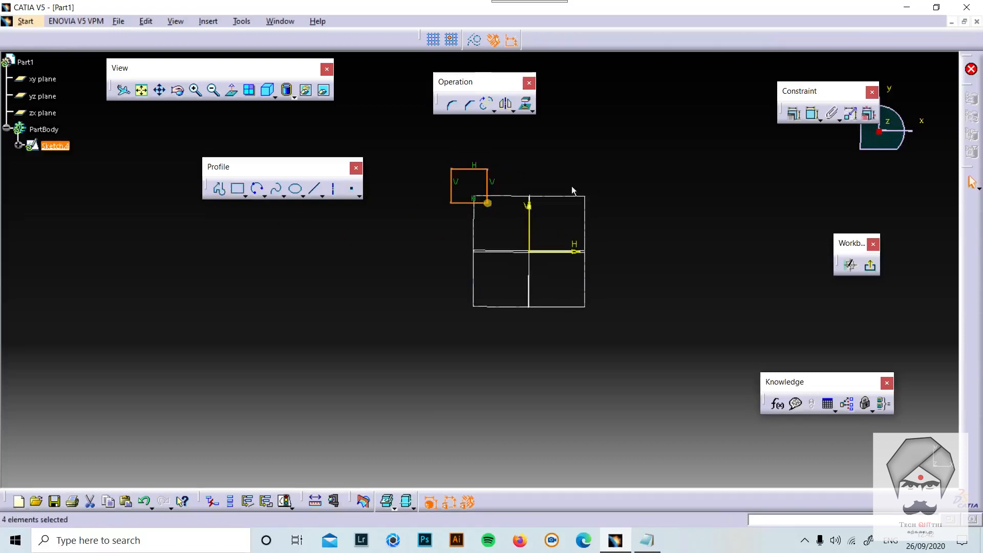
pyautogui.click(237, 189)
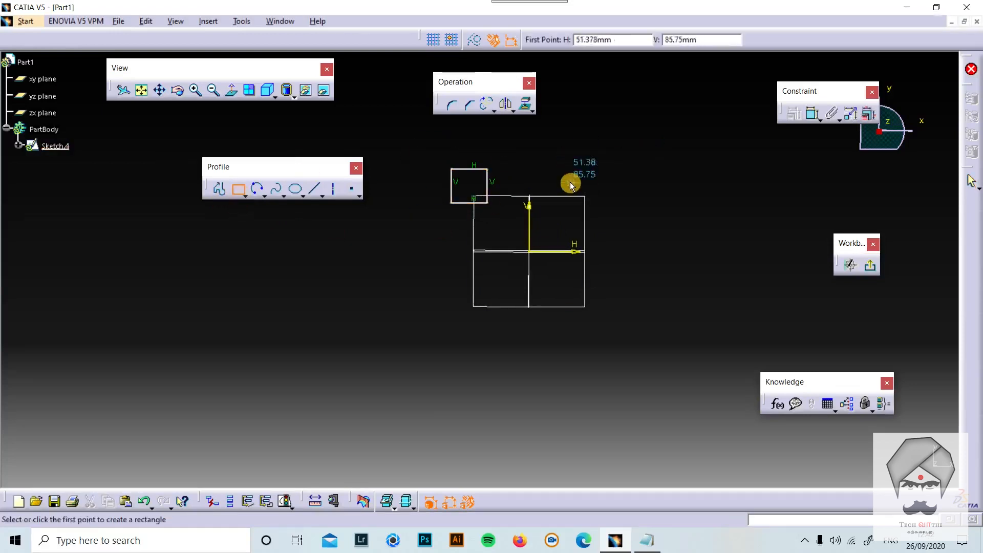
pyautogui.click(587, 170)
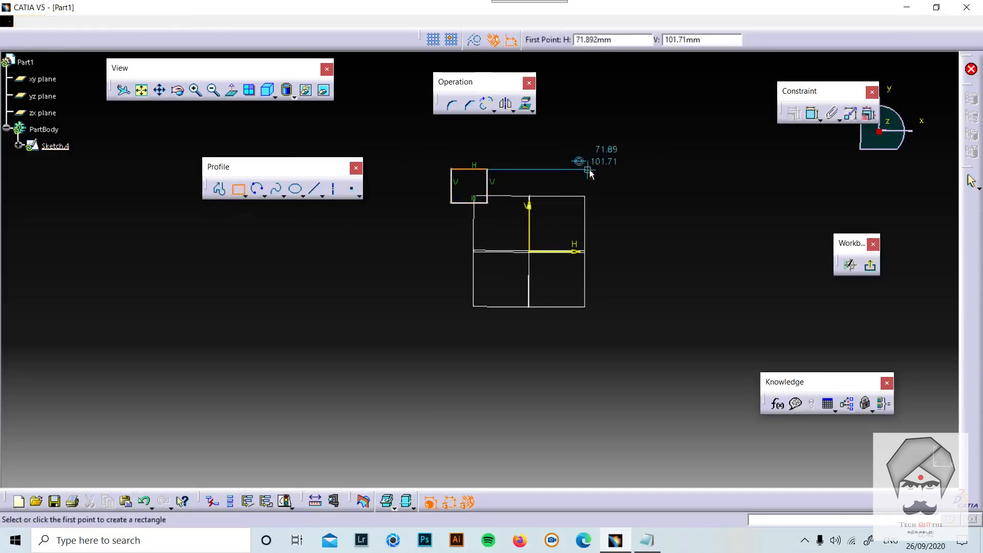
pyautogui.click(630, 207)
pyautogui.click(445, 287)
pyautogui.click(500, 340)
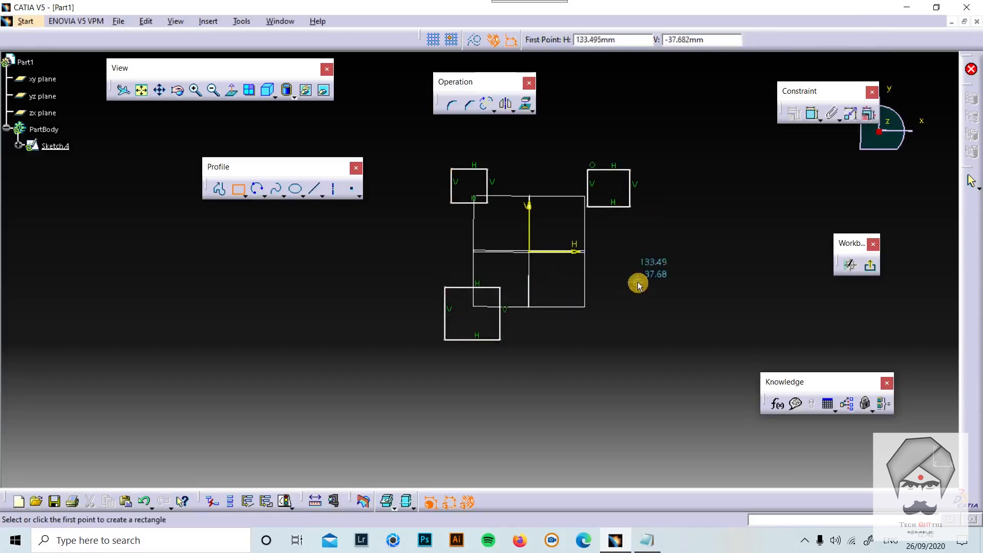
pyautogui.click(590, 285)
pyautogui.click(649, 339)
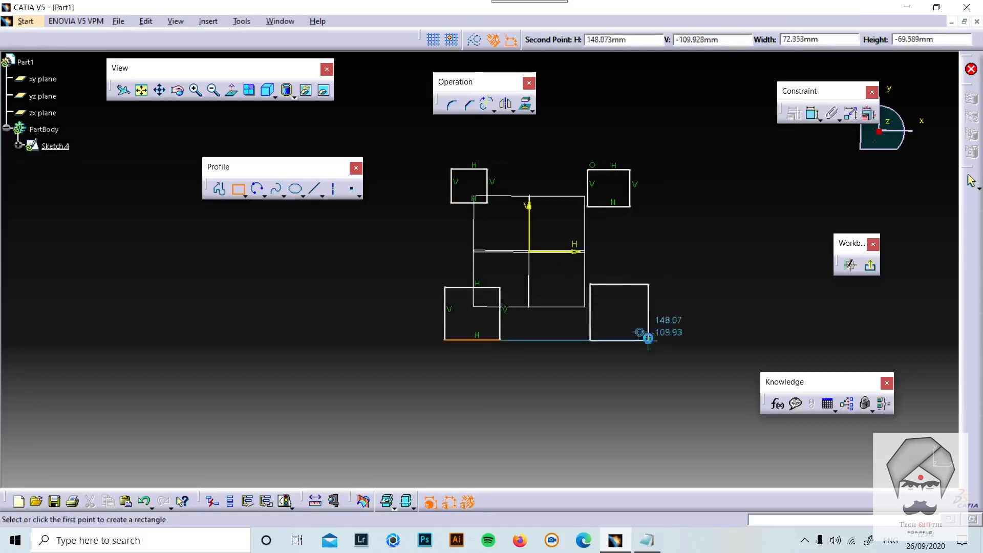
pyautogui.click(516, 229)
pyautogui.click(562, 263)
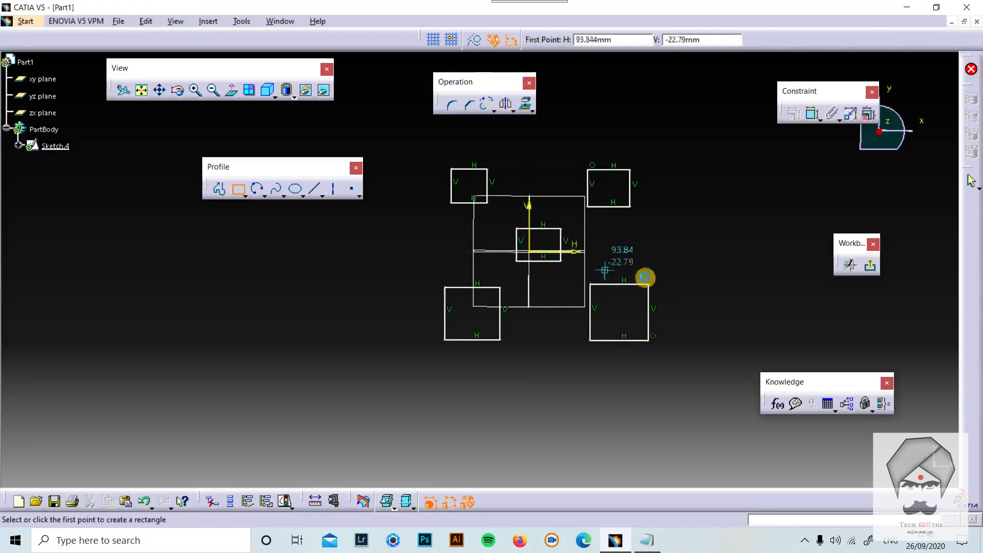
# Leave the sketch and start a Multi-Pad using the five-rectangle sketch as its profile.
pyautogui.click(870, 265)
pyautogui.moveTo(531, 321)
pyautogui.mouseDown(button='middle')
pyautogui.moveTo(557, 297)
pyautogui.moveTo(538, 340)
pyautogui.moveTo(547, 325)
pyautogui.moveTo(471, 347)
pyautogui.moveTo(514, 397)
pyautogui.moveTo(594, 399)
pyautogui.moveTo(409, 362)
pyautogui.moveTo(483, 355)
pyautogui.moveTo(497, 384)
pyautogui.mouseUp(button='middle')
pyautogui.click(496, 384)
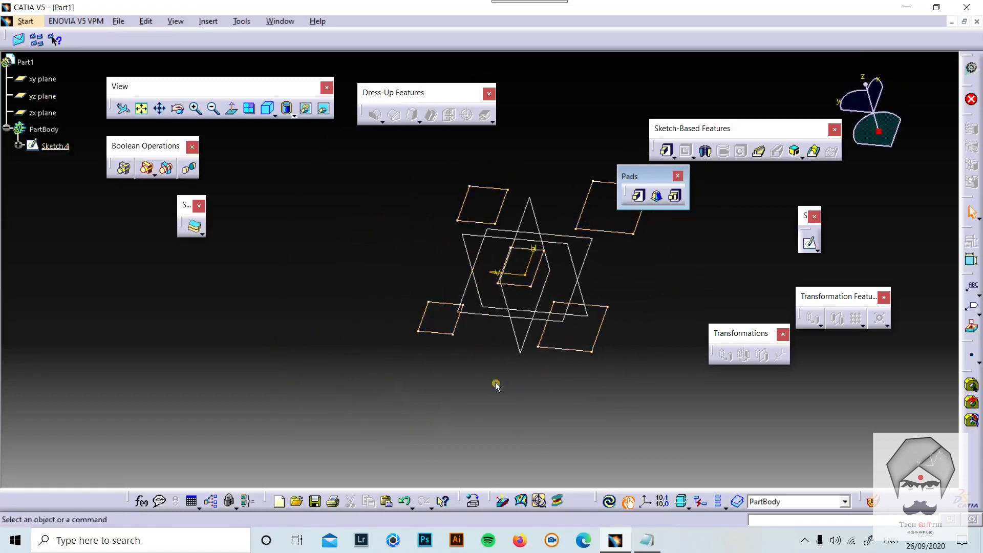
pyautogui.click(676, 196)
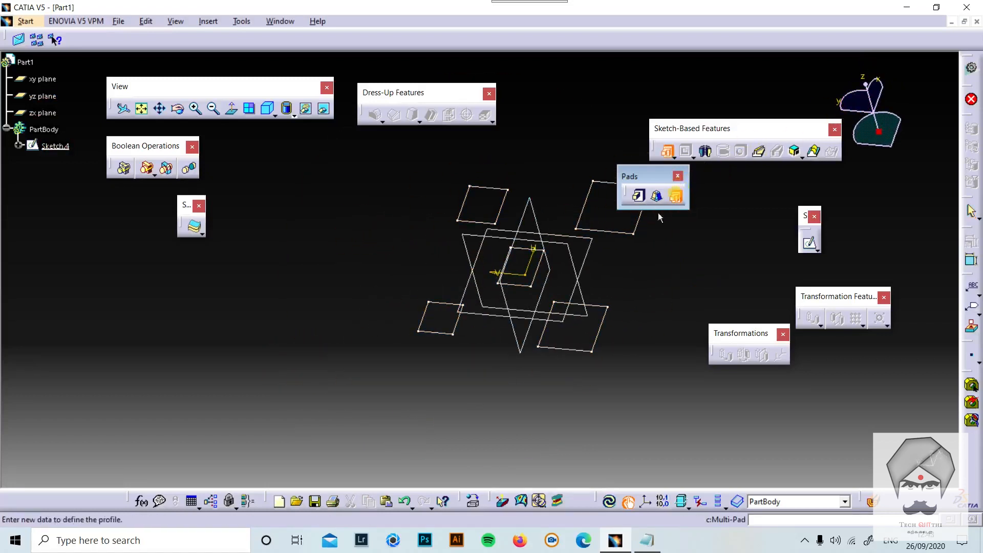
pyautogui.click(55, 149)
pyautogui.moveTo(557, 288); pyautogui.dragTo(466, 336, button='middle')
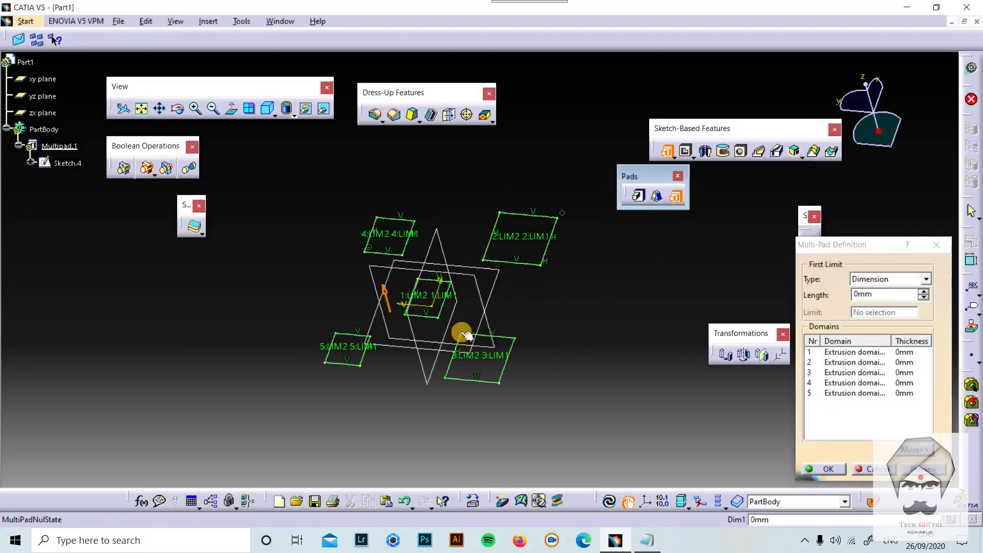
# Set the lengths of extrusion domains 1, 2 and 3 to 20, 30 and 40 mm.
pyautogui.click(904, 353)
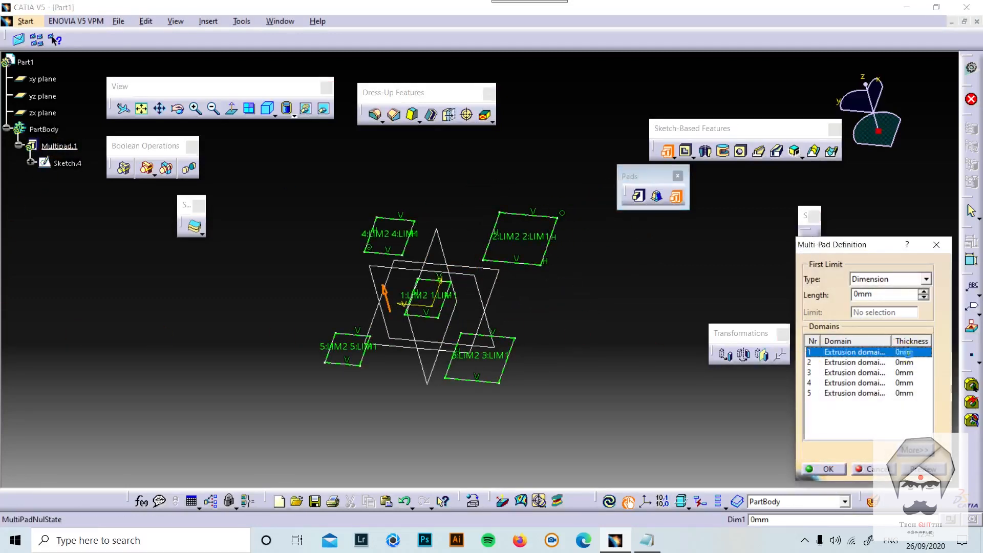
pyautogui.doubleClick(904, 295)
pyautogui.write('20')
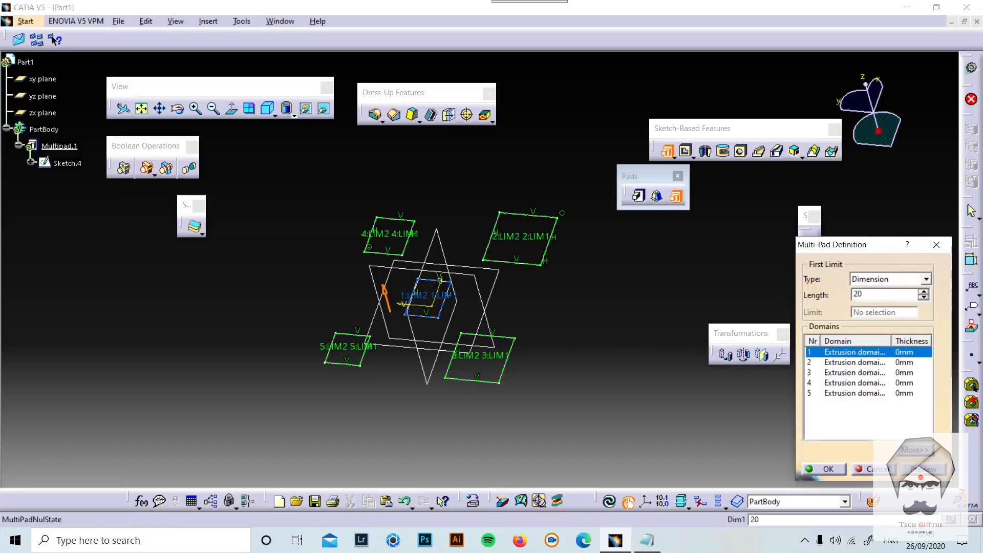
pyautogui.click(873, 363)
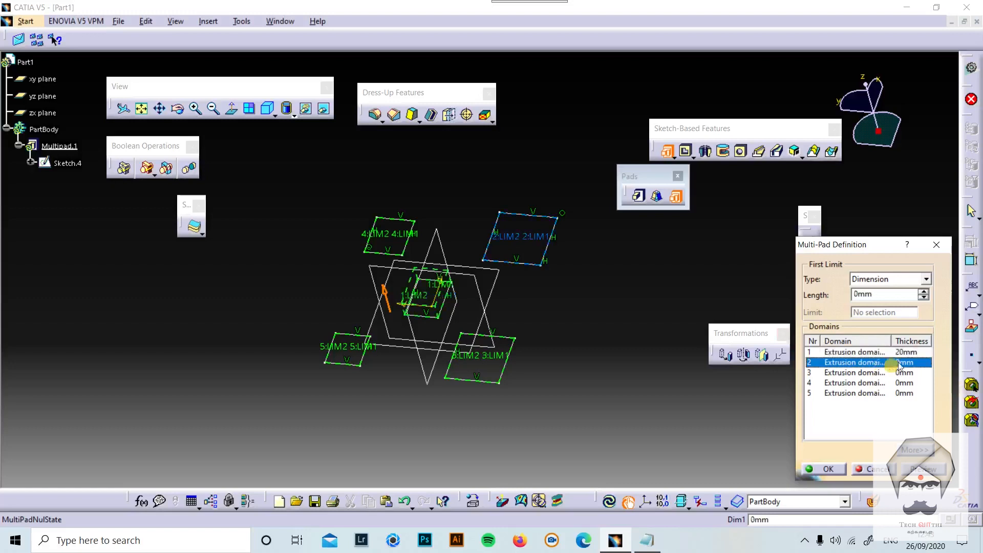
pyautogui.doubleClick(901, 296)
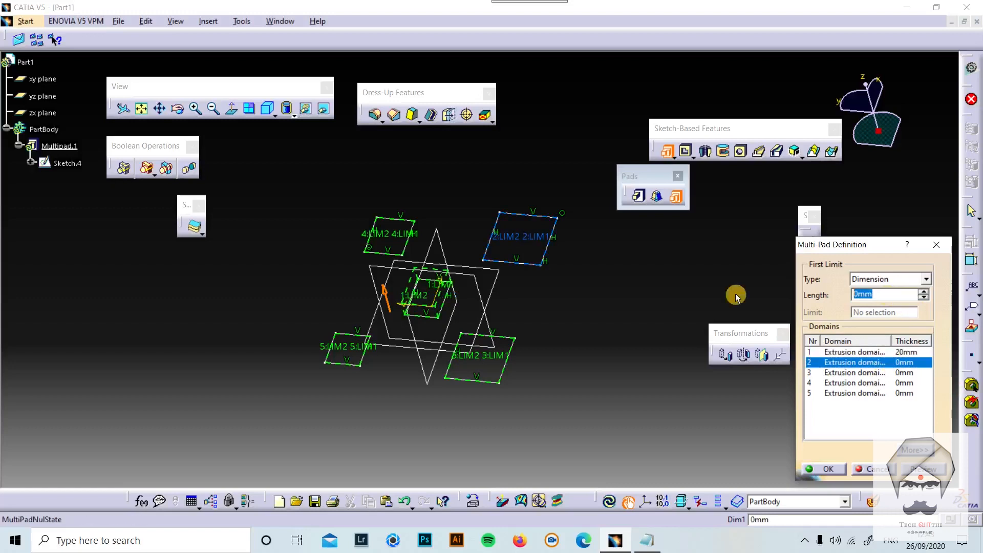
pyautogui.write('30')
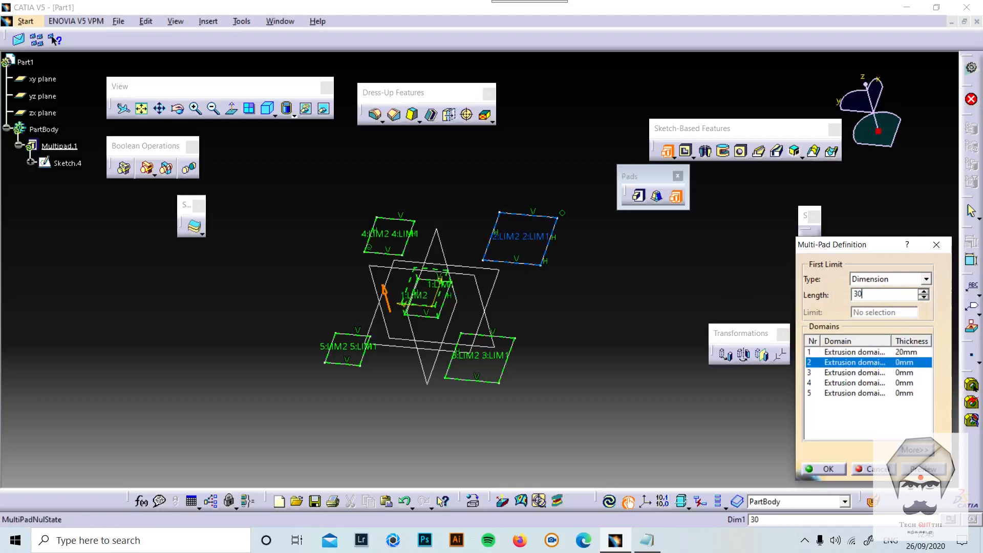
pyautogui.click(881, 373)
pyautogui.doubleClick(895, 296)
pyautogui.write('4')
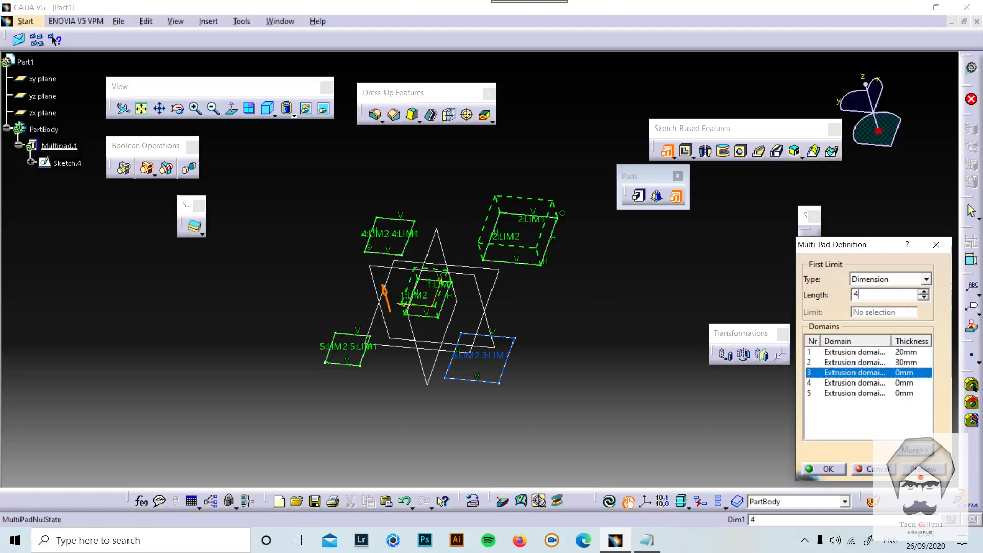
pyautogui.write('0')
# Set extrusion domain 4 to 50 mm and domain 5 to 60 mm, and create the multi-pad.
pyautogui.click(860, 383)
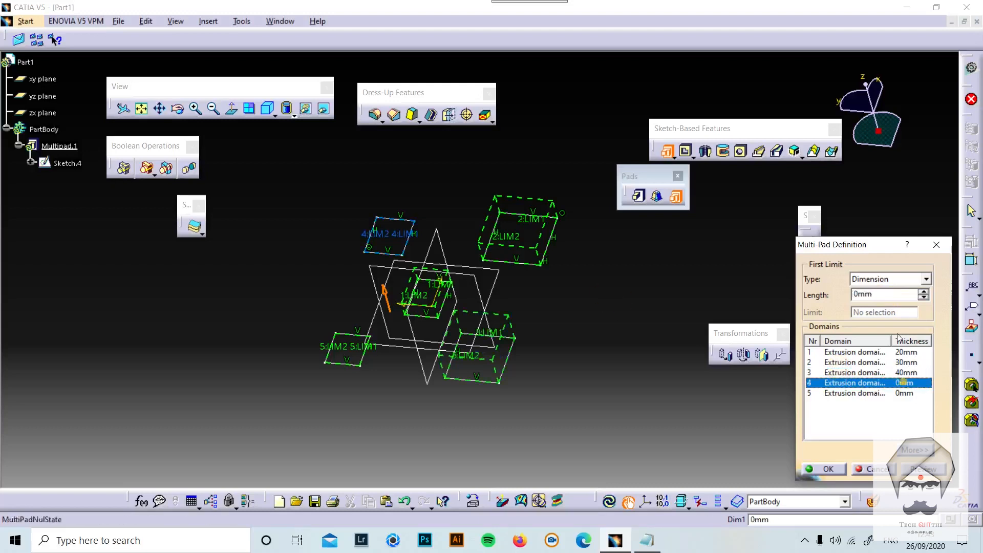
pyautogui.doubleClick(882, 295)
pyautogui.write('50')
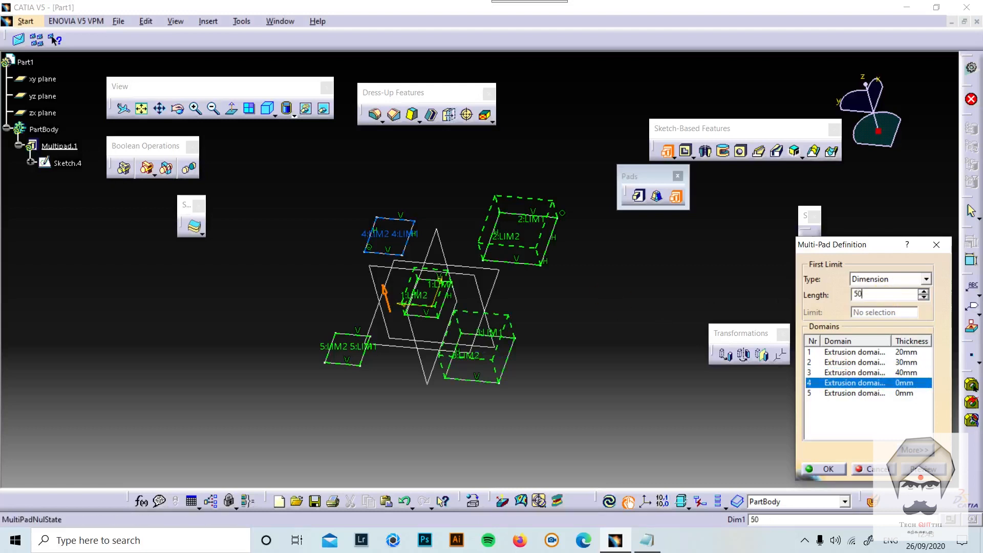
pyautogui.click(842, 393)
pyautogui.doubleClick(877, 295)
pyautogui.write('60')
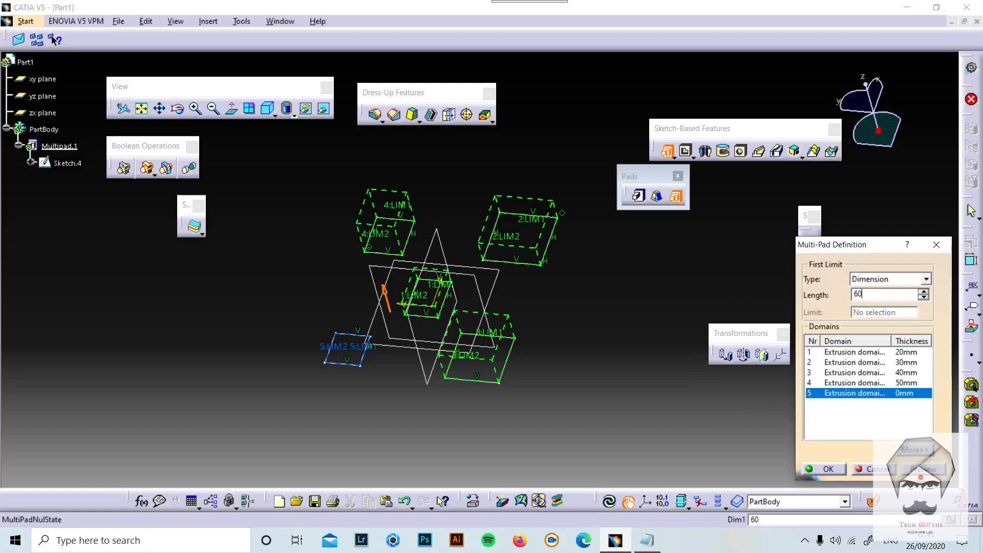
pyautogui.press('Return')
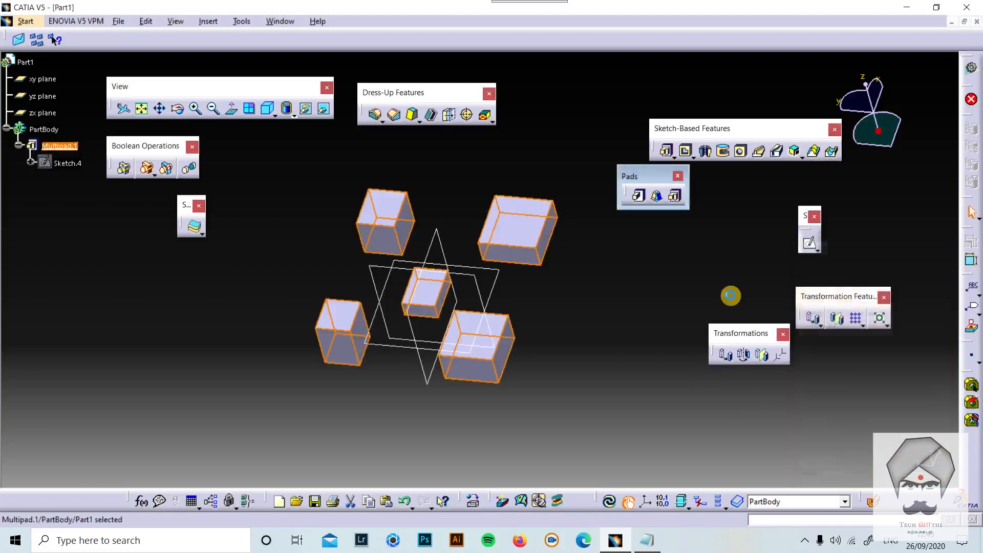
# Inspect the five blocks of different heights, and undo the multi-pad together with its sketch.
pyautogui.click(586, 412)
pyautogui.scroll(1, 509, 370)
pyautogui.moveTo(509, 367); pyautogui.dragTo(613, 311, button='middle')
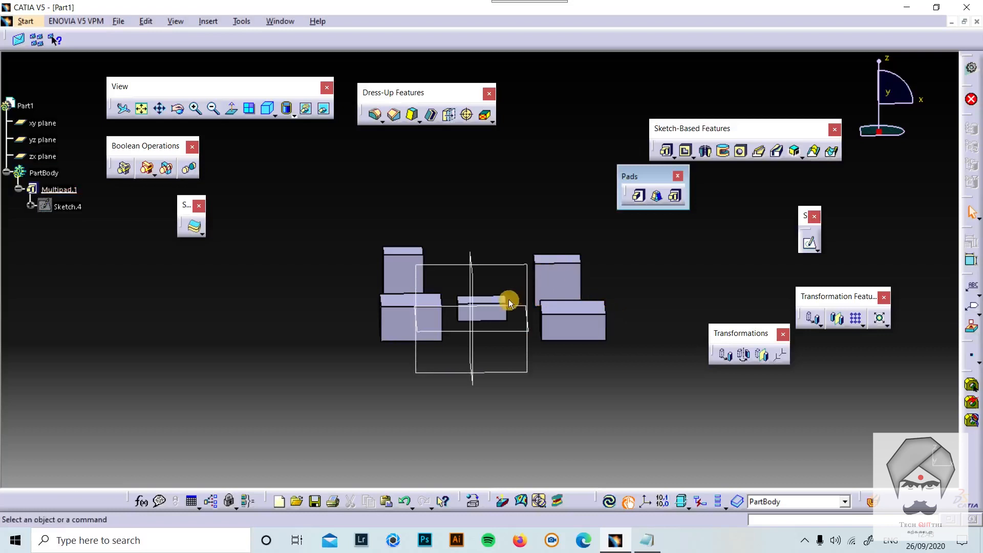
pyautogui.moveTo(509, 301); pyautogui.dragTo(441, 315, button='middle')
pyautogui.hotkey('ctrl', 'z')
pyautogui.hotkey('ctrl', 'z')
pyautogui.hotkey('ctrl', 'z')
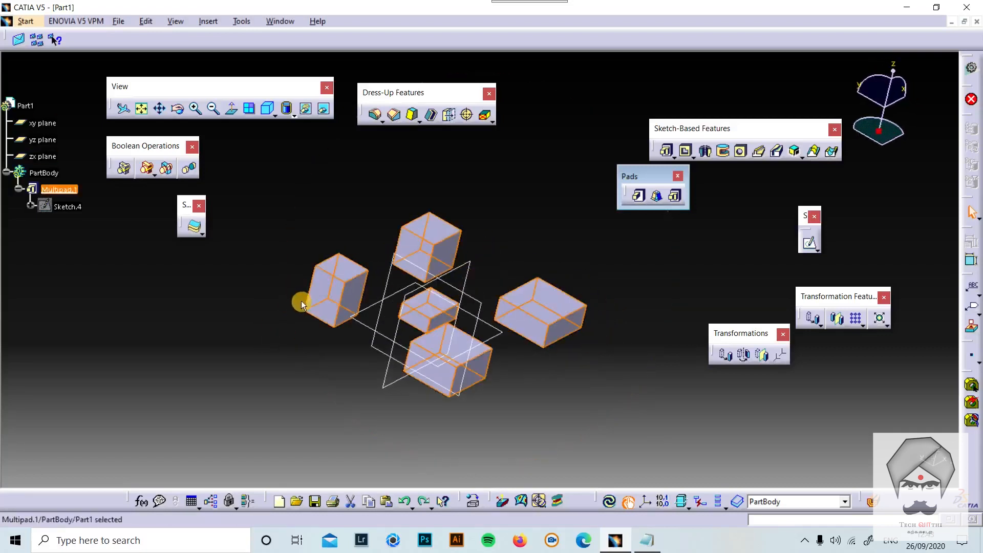
# Start a new sketch on the xy plane and draw a rectangle around the origin, inside the plane outline.
pyautogui.click(809, 243)
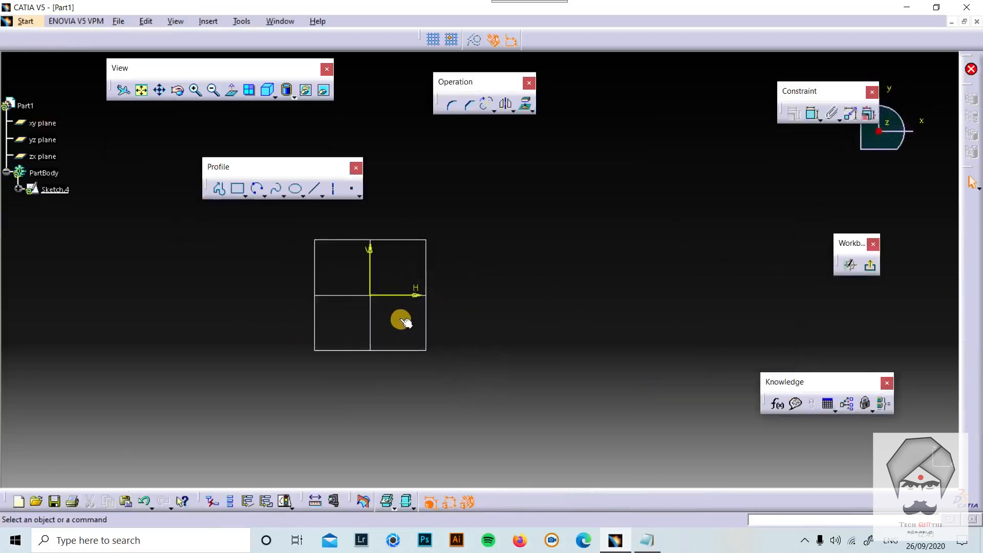
pyautogui.click(246, 196)
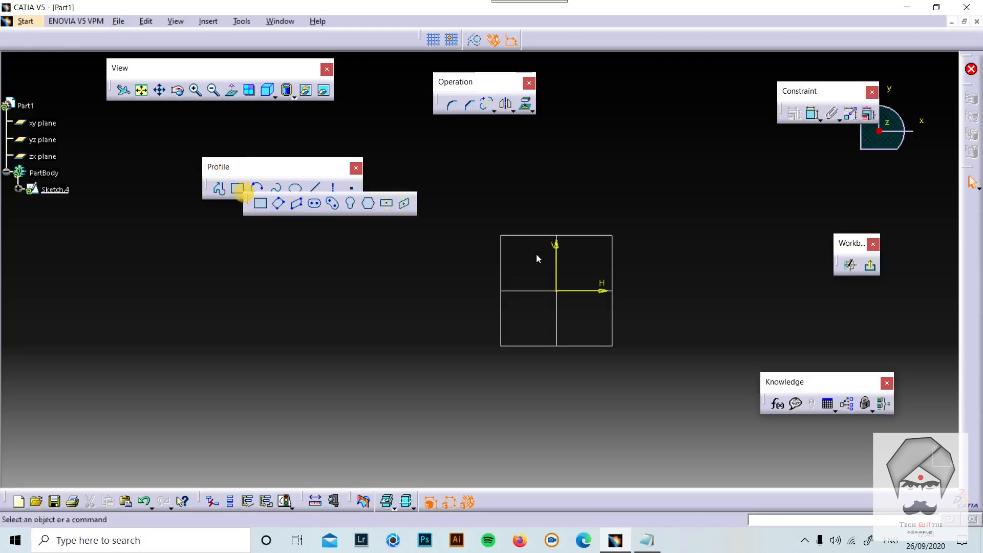
pyautogui.click(259, 202)
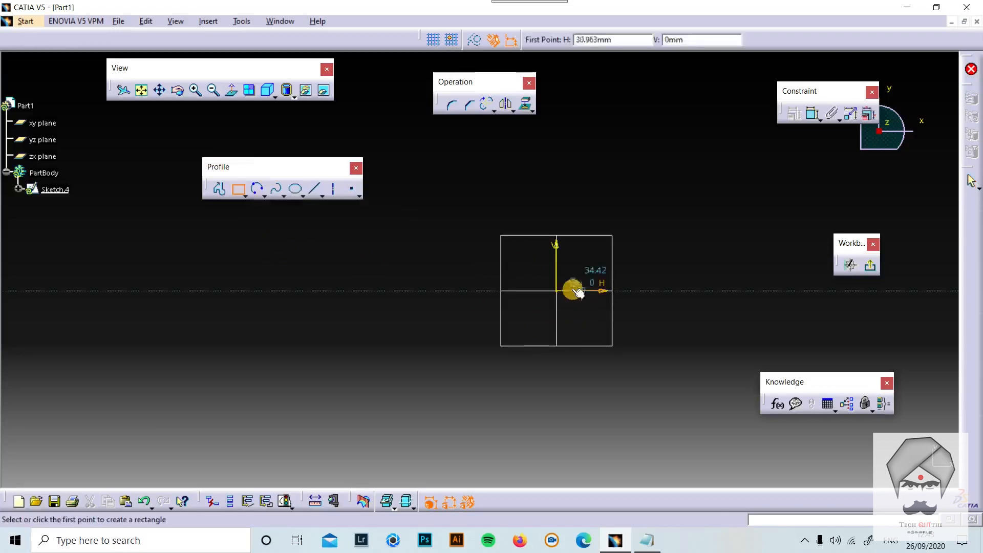
pyautogui.click(517, 255)
pyautogui.click(604, 330)
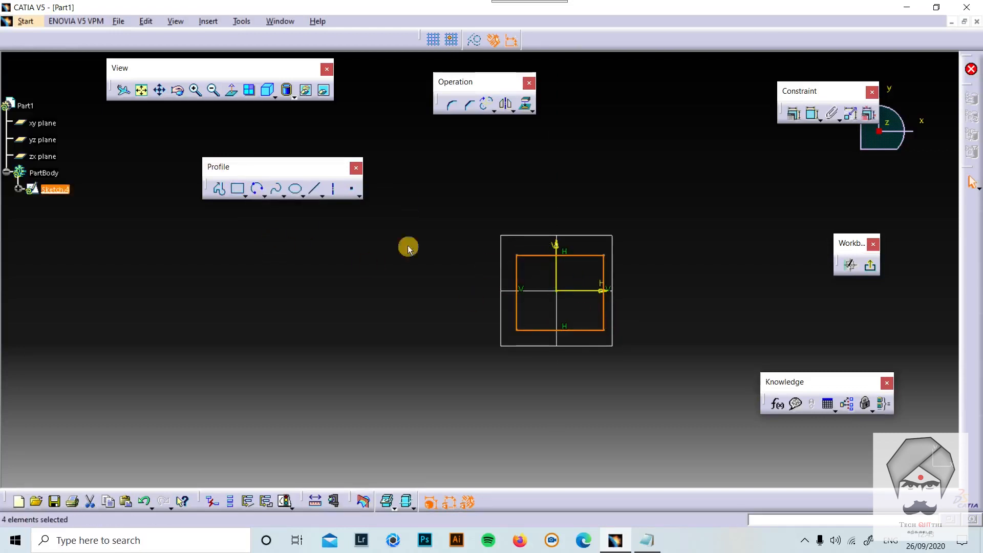
# Draw a circle overlapping the rectangle's upper-right part, and leave the sketch.
pyautogui.click(262, 194)
pyautogui.click(282, 207)
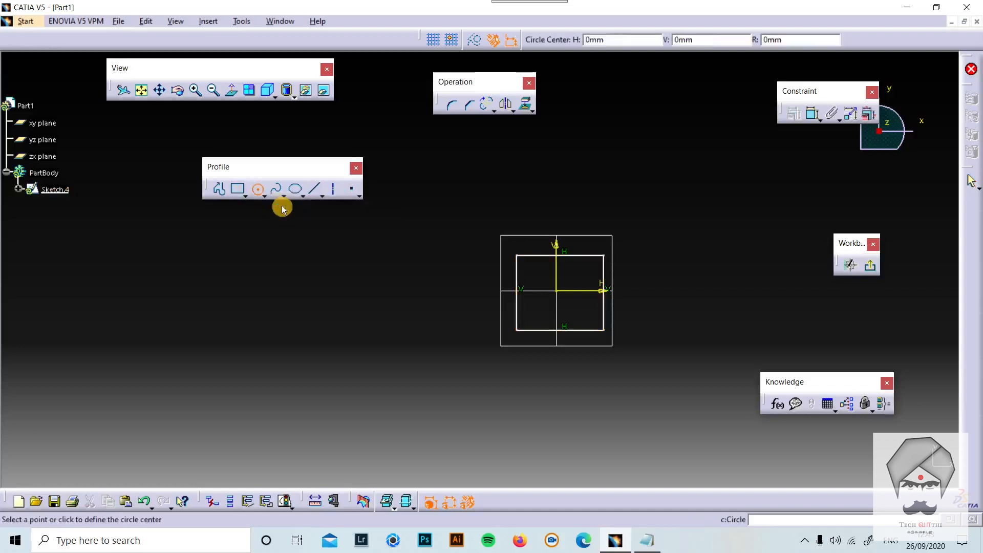
pyautogui.click(581, 239)
pyautogui.click(617, 274)
pyautogui.click(870, 266)
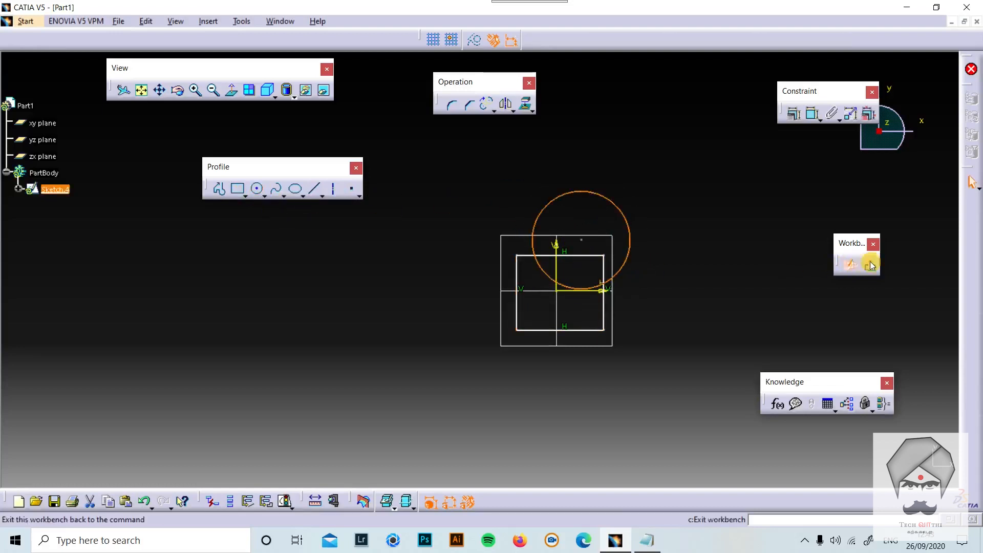
# Try to create a Multi-Pad from the overlapping rectangle and circle, and undo the sketch.
pyautogui.moveTo(612, 336)
pyautogui.mouseDown(button='middle')
pyautogui.moveTo(594, 338)
pyautogui.moveTo(607, 328)
pyautogui.mouseUp(button='middle')
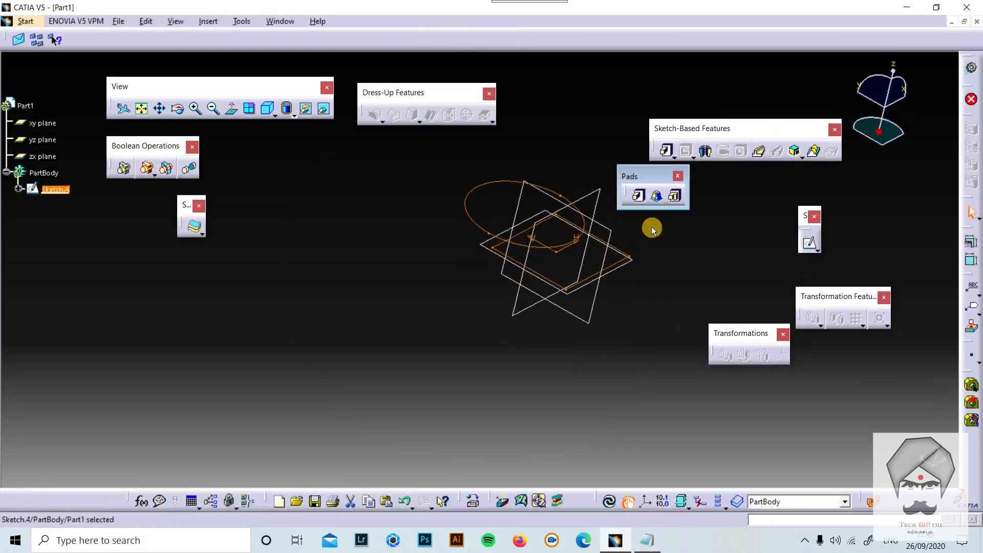
pyautogui.click(675, 195)
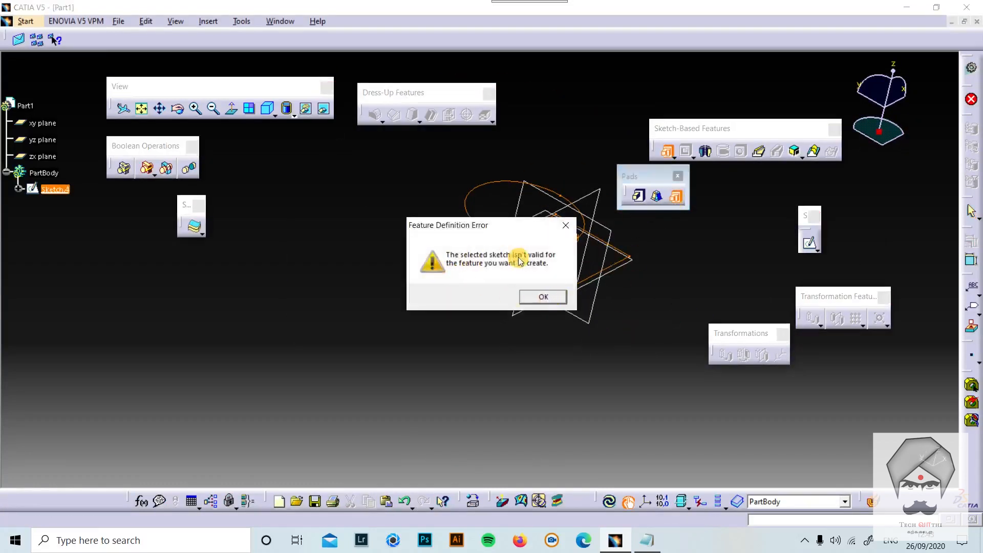
pyautogui.click(544, 296)
pyautogui.click(585, 251)
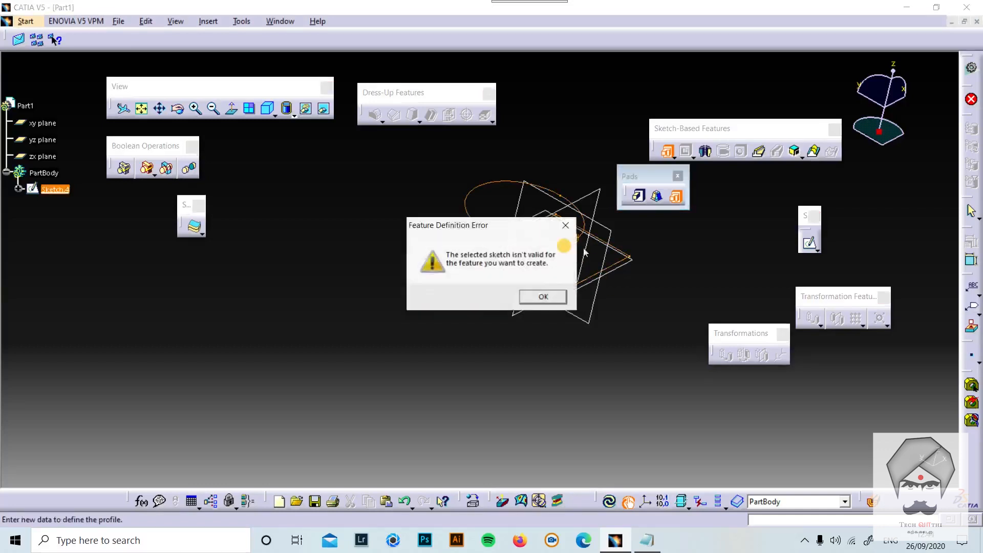
pyautogui.click(551, 298)
pyautogui.hotkey('ctrl', 'z')
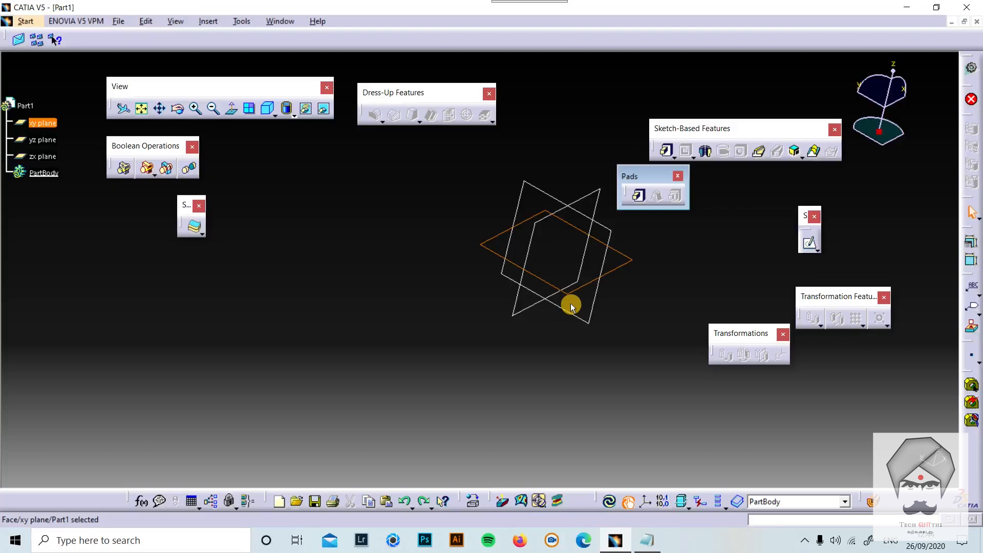
# Sketch a single rectangle around the origin on the xy plane, and leave the sketch.
pyautogui.click(812, 243)
pyautogui.click(808, 242)
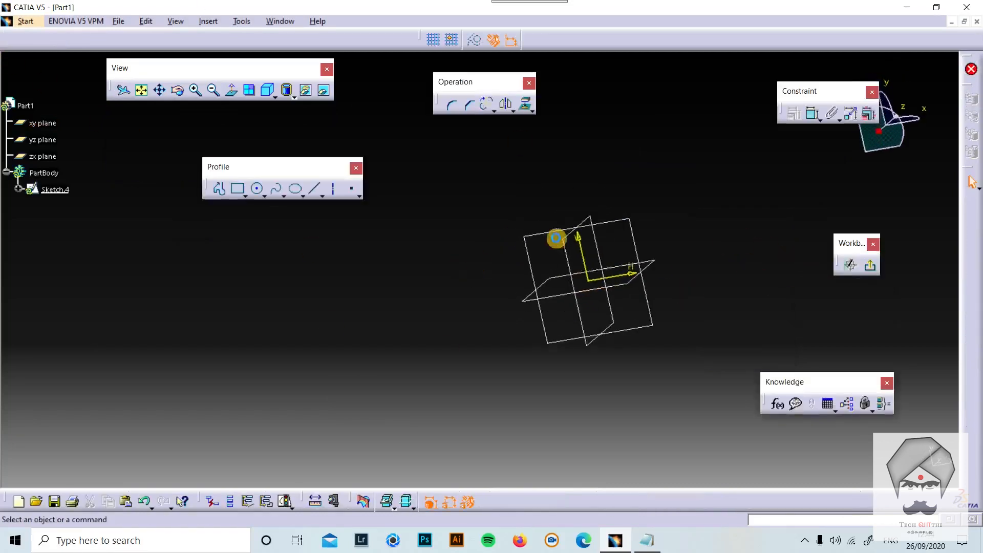
pyautogui.click(237, 190)
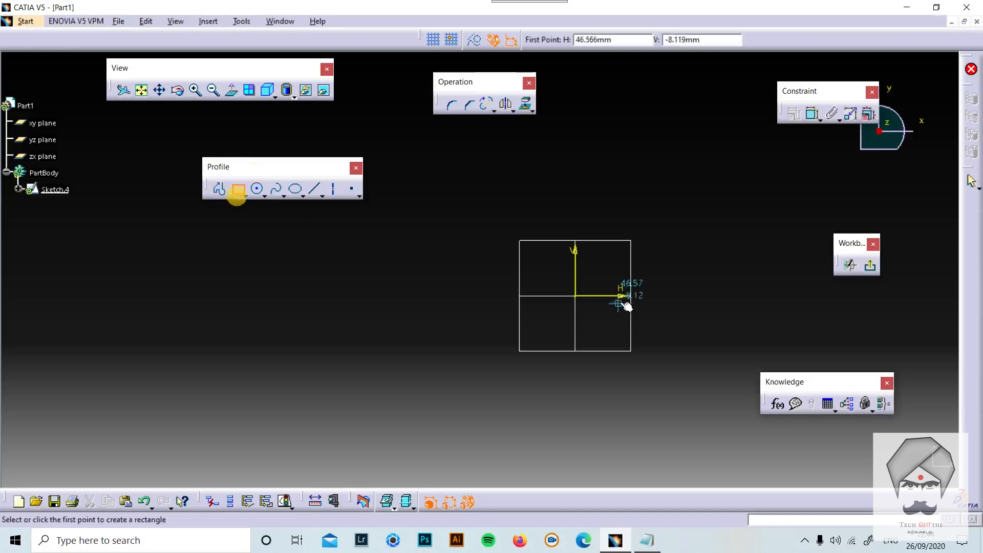
pyautogui.click(533, 249)
pyautogui.click(625, 351)
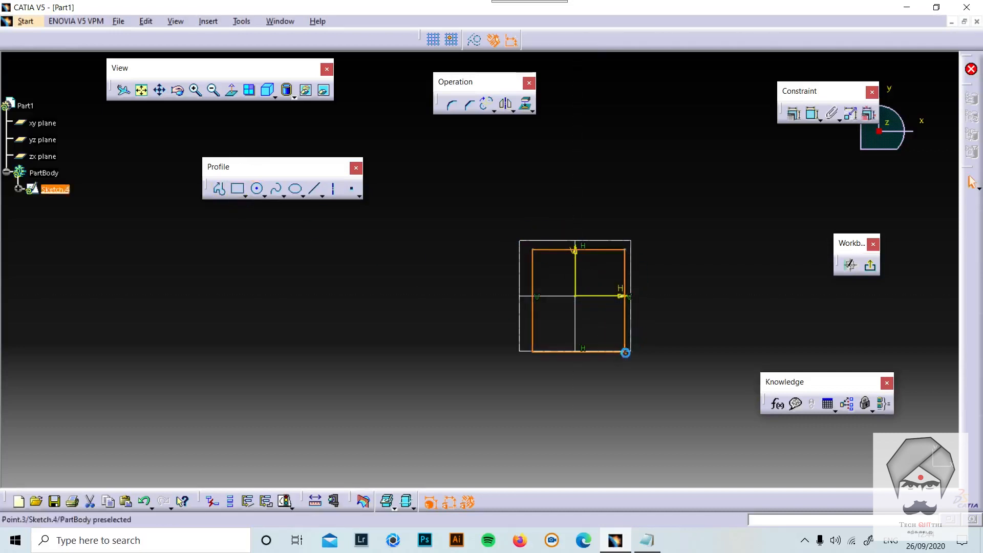
pyautogui.click(871, 266)
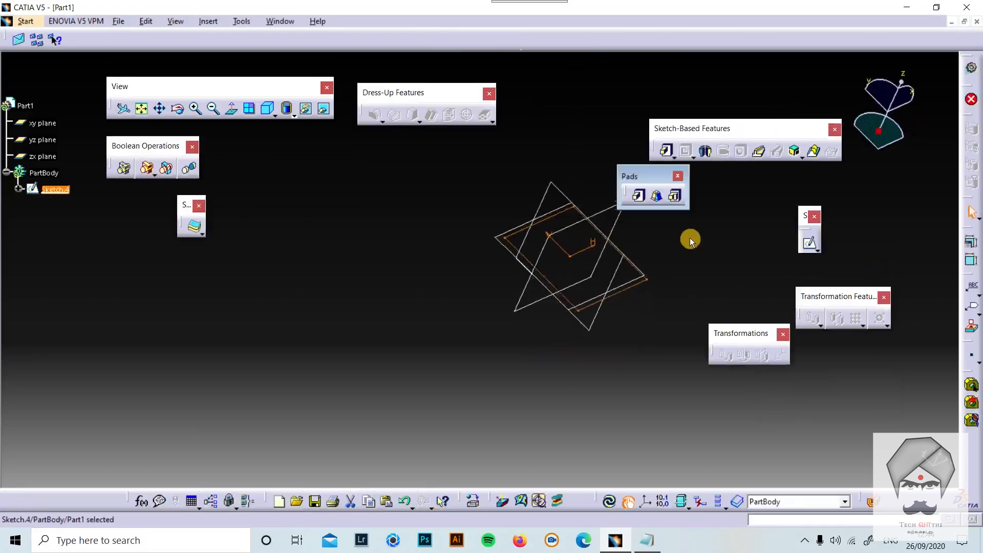
# Start a Drafted Filleted Pad on the rectangle with the xy plane as second limit and a 10° draft angle.
pyautogui.click(658, 197)
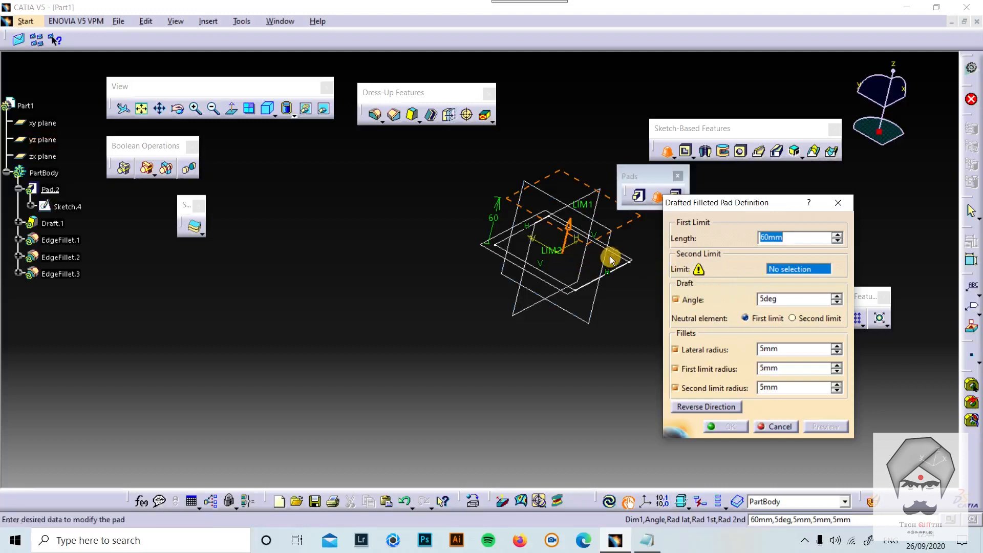
pyautogui.click(510, 259)
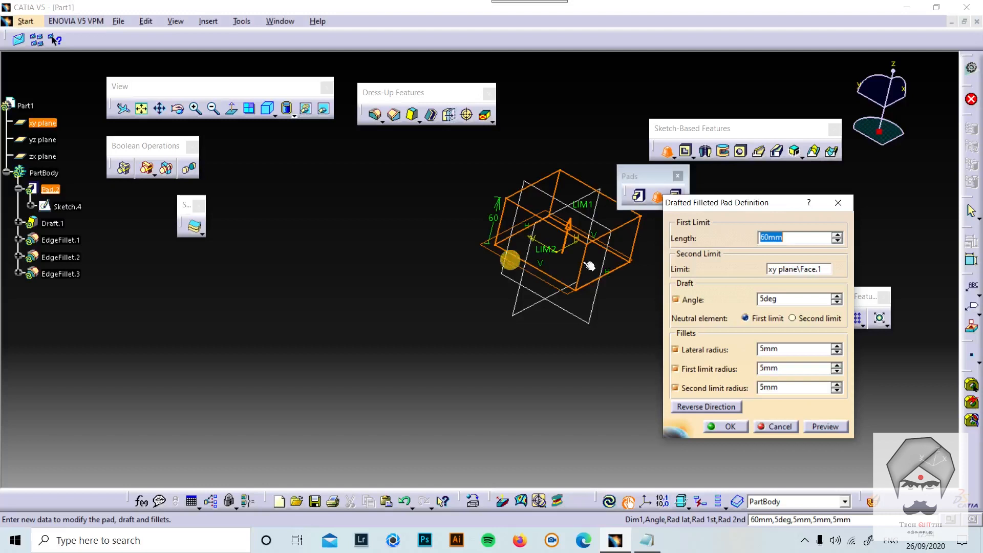
pyautogui.click(804, 301)
pyautogui.write('10')
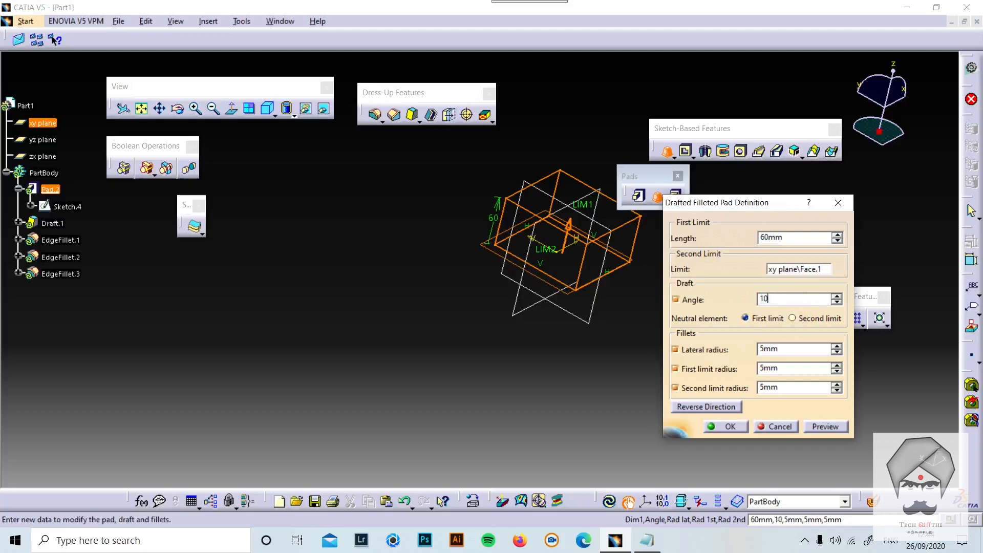
# Set the drafted filleted pad's length to 100 mm and preview it with the first limit as neutral element.
pyautogui.click(814, 237)
pyautogui.write('100')
pyautogui.click(539, 320)
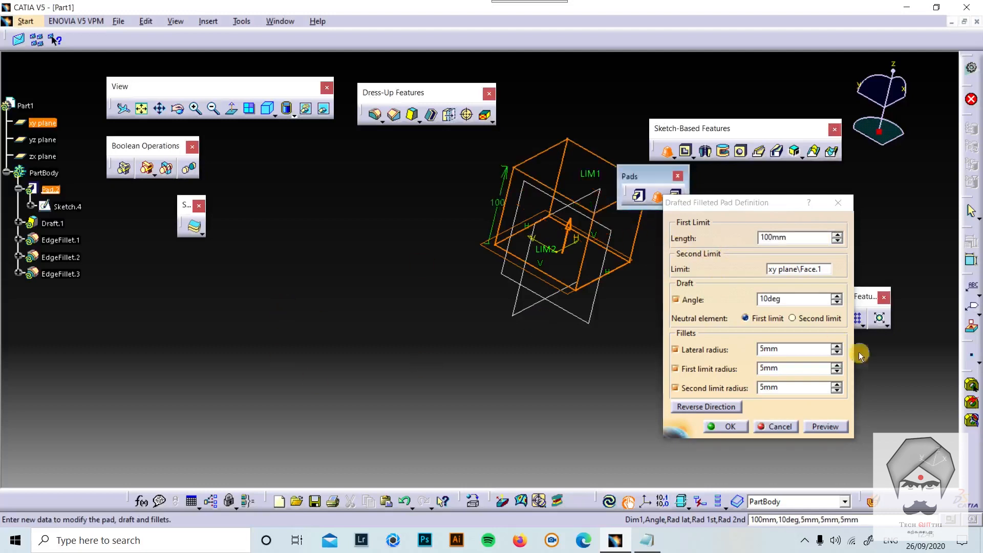
pyautogui.click(796, 318)
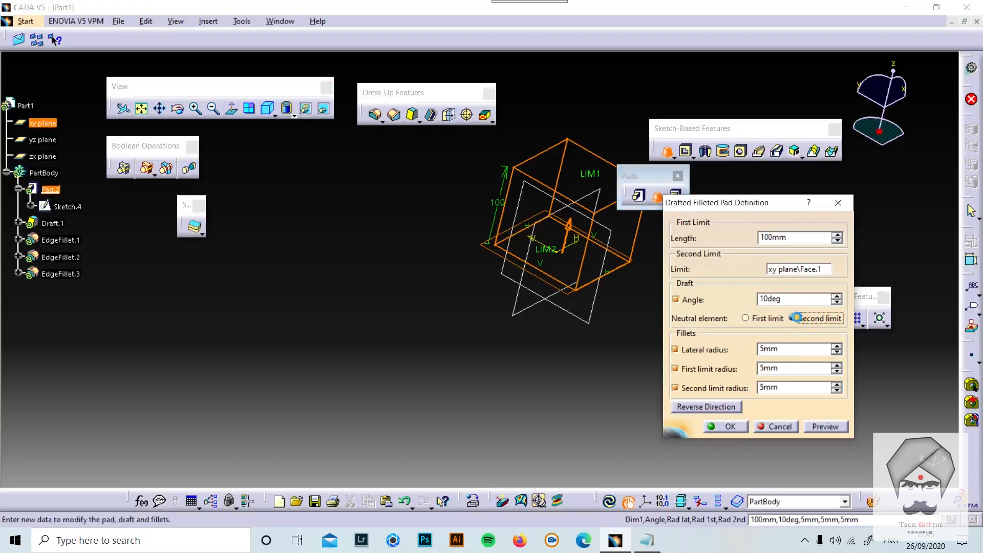
pyautogui.click(850, 430)
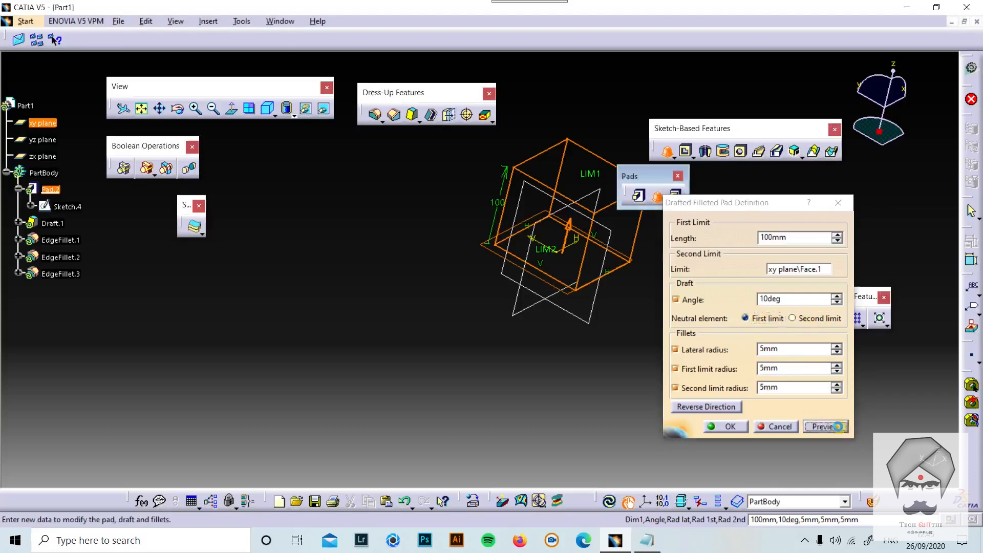
# Preview the drafted filleted pad with the second limit as neutral element, and again with the first limit.
pyautogui.moveTo(576, 348)
pyautogui.mouseDown(button='middle')
pyautogui.moveTo(434, 318)
pyautogui.moveTo(424, 268)
pyautogui.moveTo(501, 380)
pyautogui.mouseUp(button='middle')
pyautogui.click(803, 317)
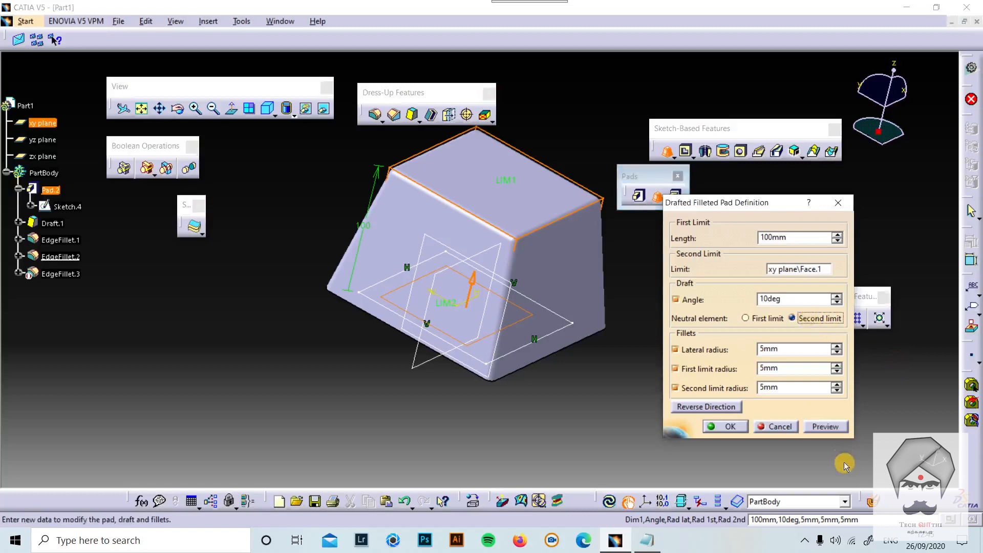
pyautogui.click(827, 426)
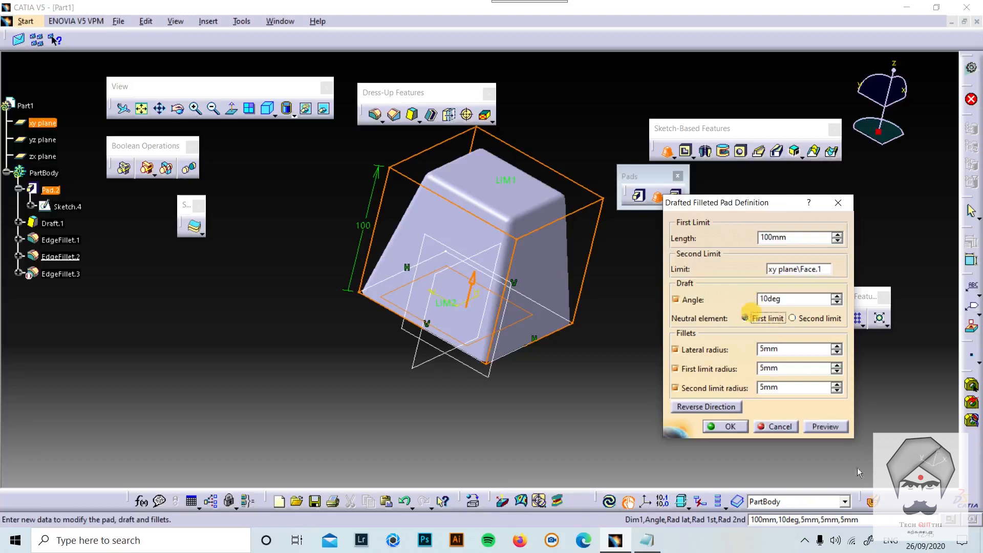
pyautogui.click(826, 427)
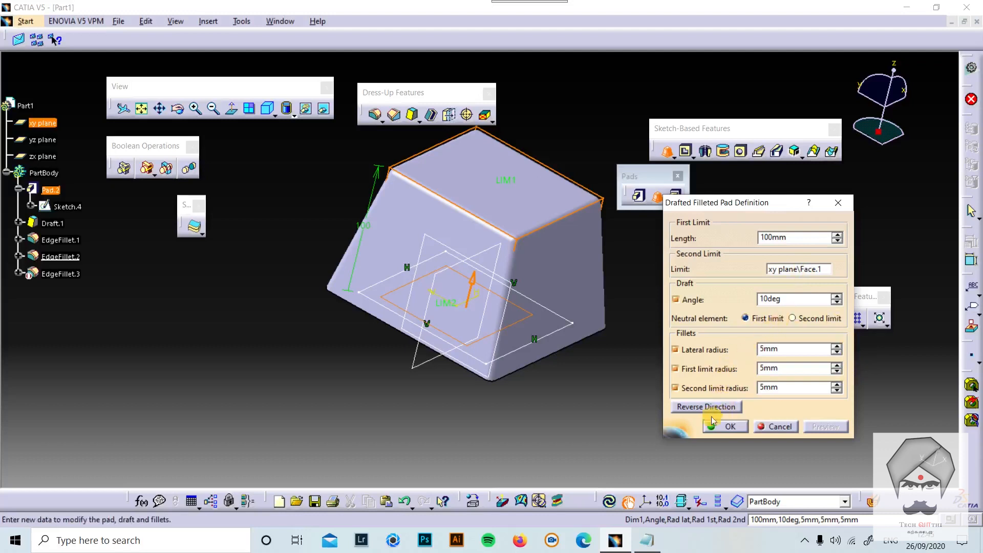
# Reverse the drafted filleted pad's direction and preview it, and flip it back upward with another preview.
pyautogui.click(447, 283)
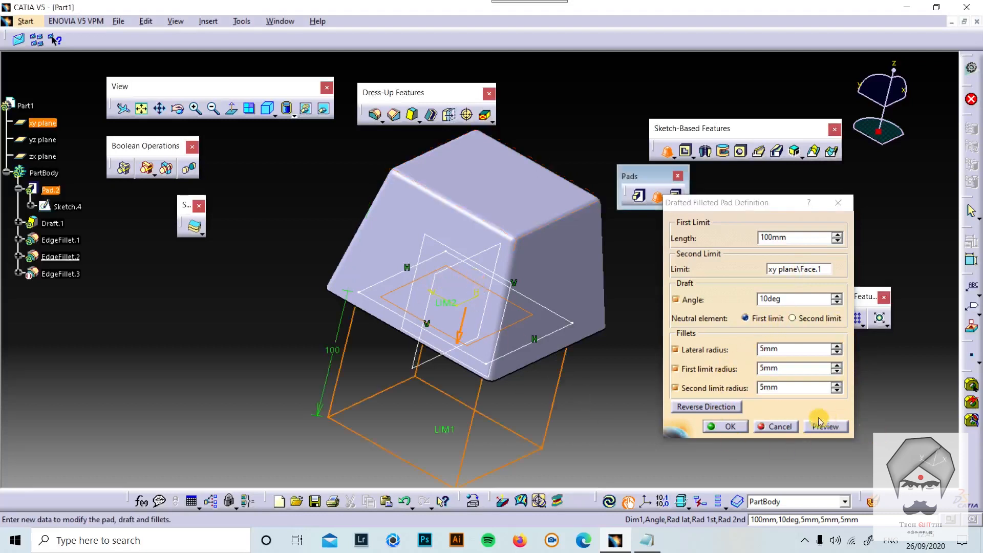
pyautogui.click(823, 427)
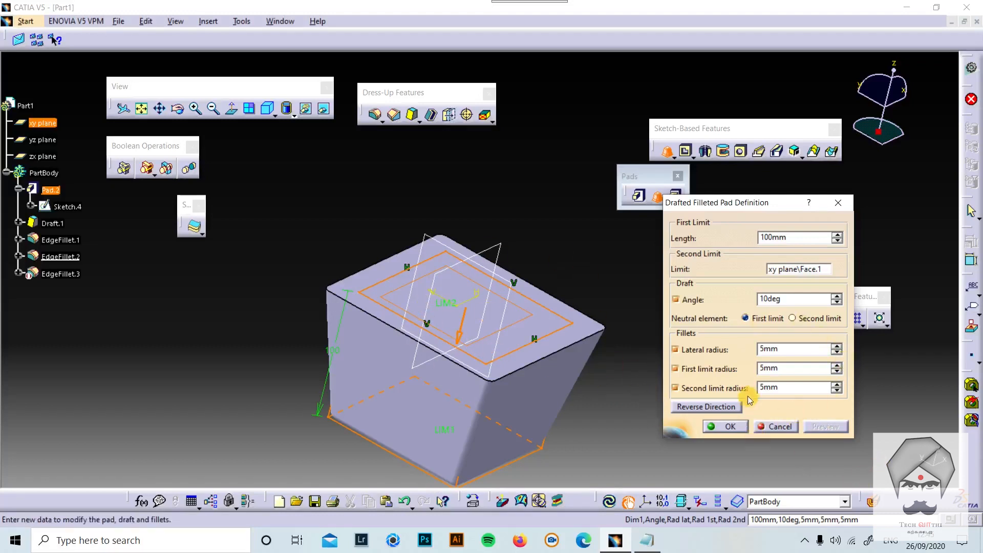
pyautogui.click(710, 408)
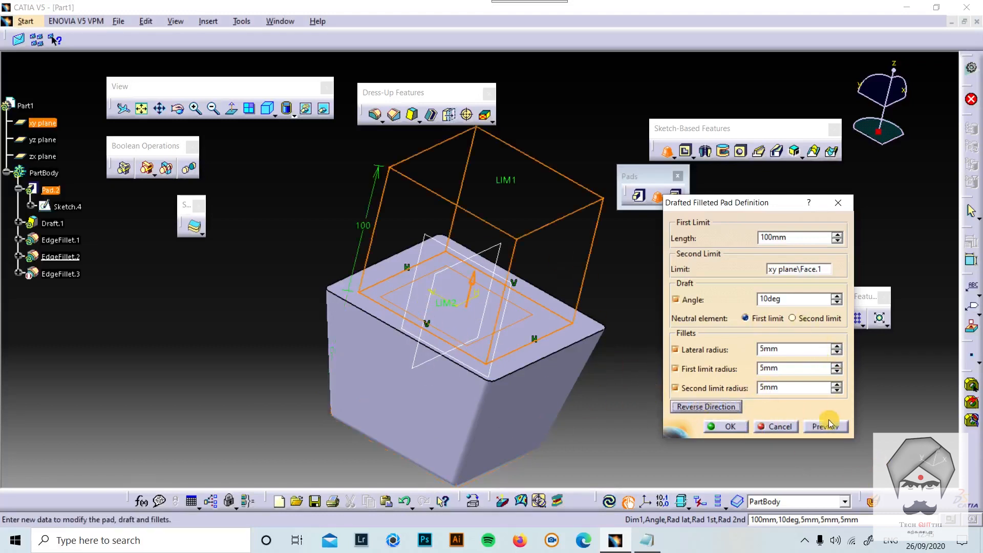
pyautogui.click(838, 431)
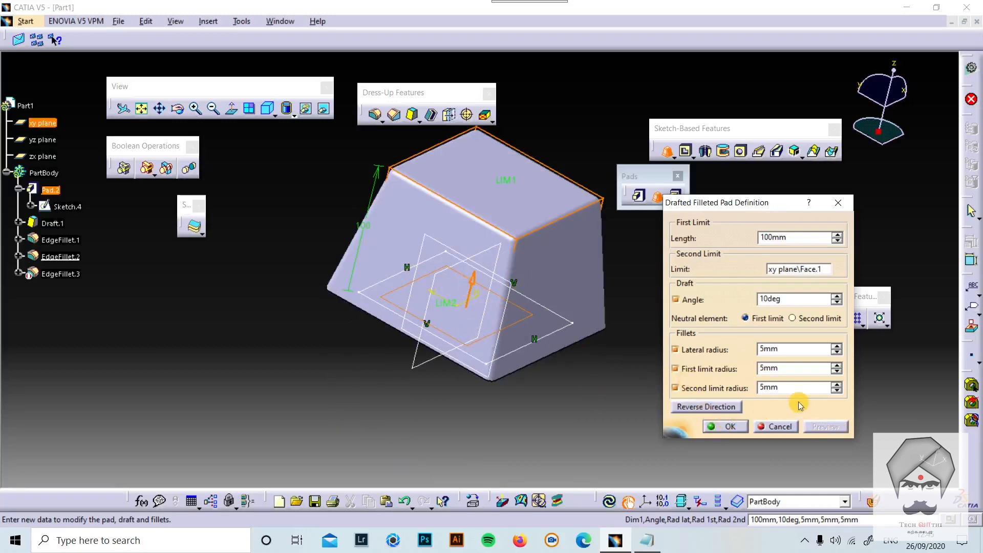
# Preview the pad with an 8 mm lateral radius, and with radii of 4 mm lateral, 10 mm first limit and 1 mm second limit.
pyautogui.click(838, 346)
pyautogui.click(826, 426)
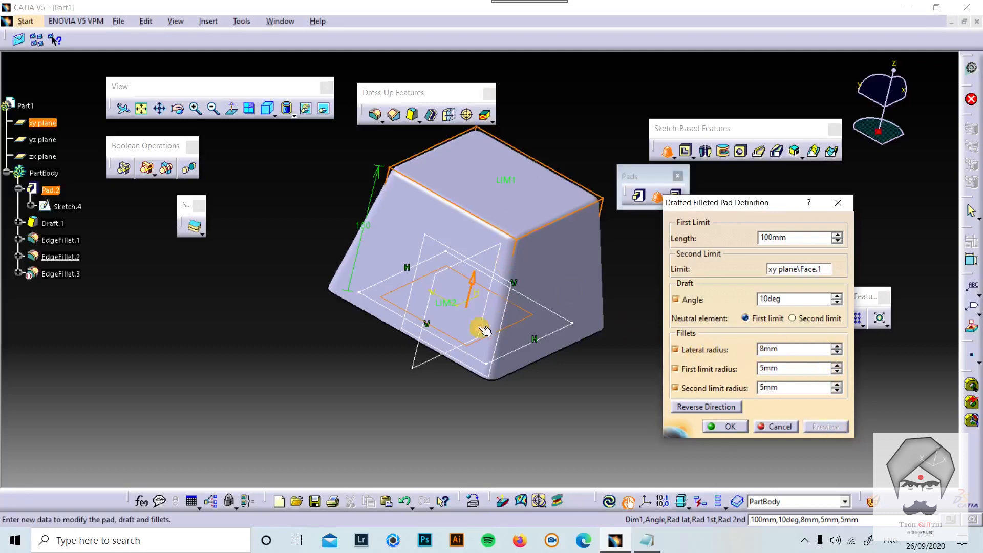
pyautogui.click(837, 366)
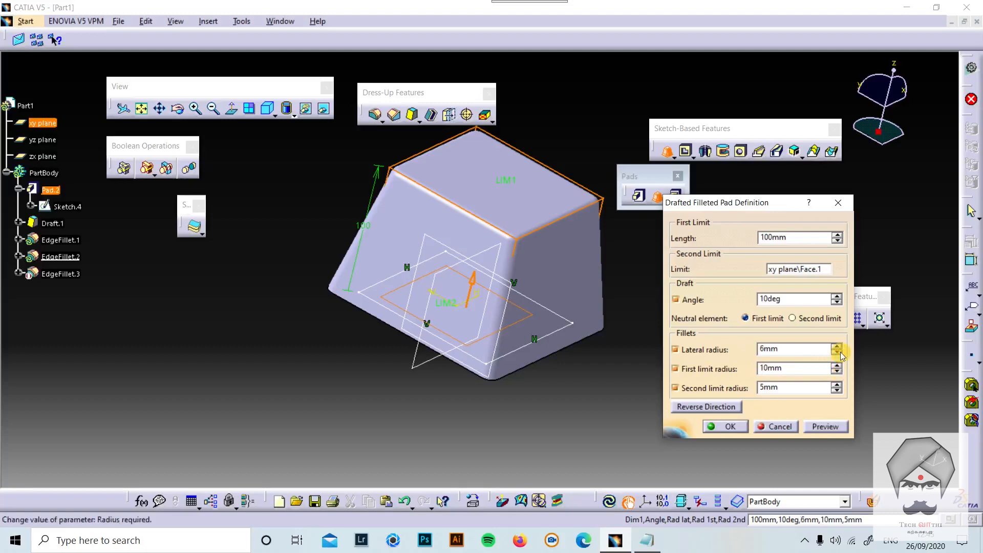
pyautogui.click(826, 426)
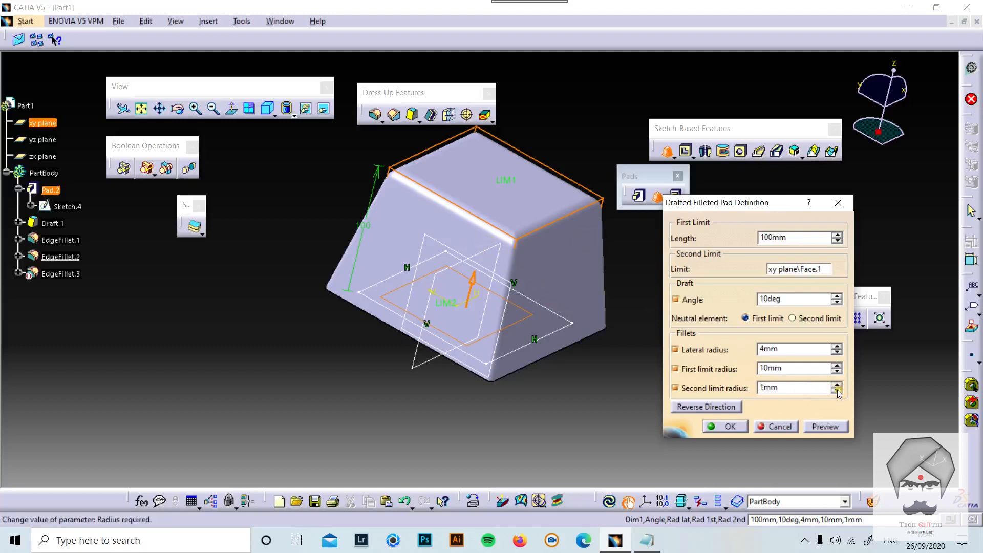
pyautogui.click(832, 427)
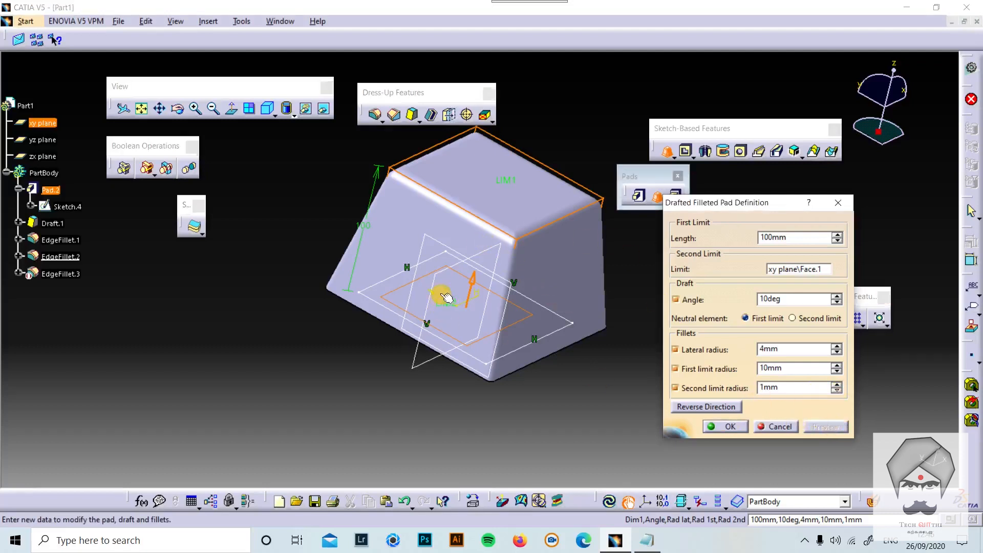
# Preview the pad with a 3 mm first limit radius and a 10 mm second limit radius, and cancel the drafted filleted pad.
pyautogui.moveTo(505, 331); pyautogui.dragTo(511, 257, button='middle')
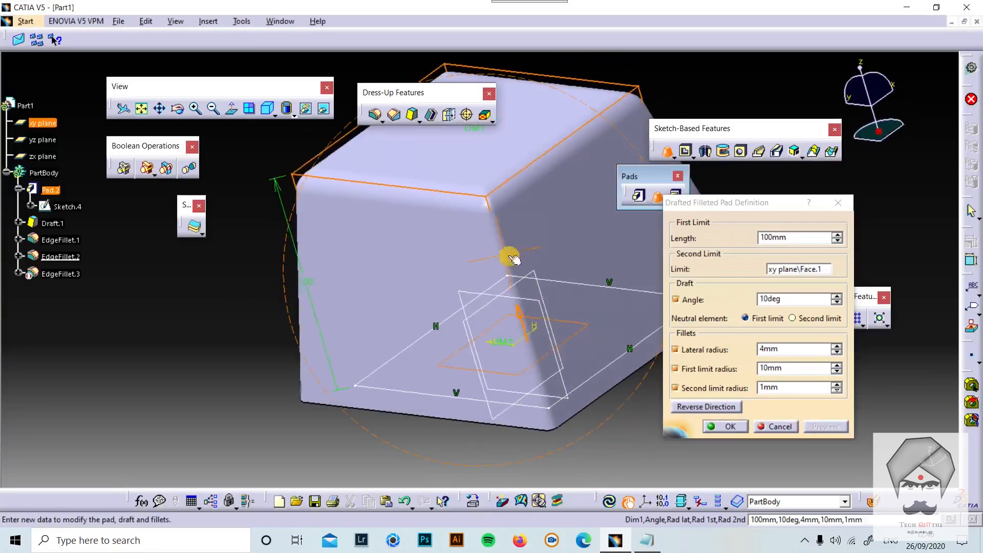
pyautogui.click(836, 372)
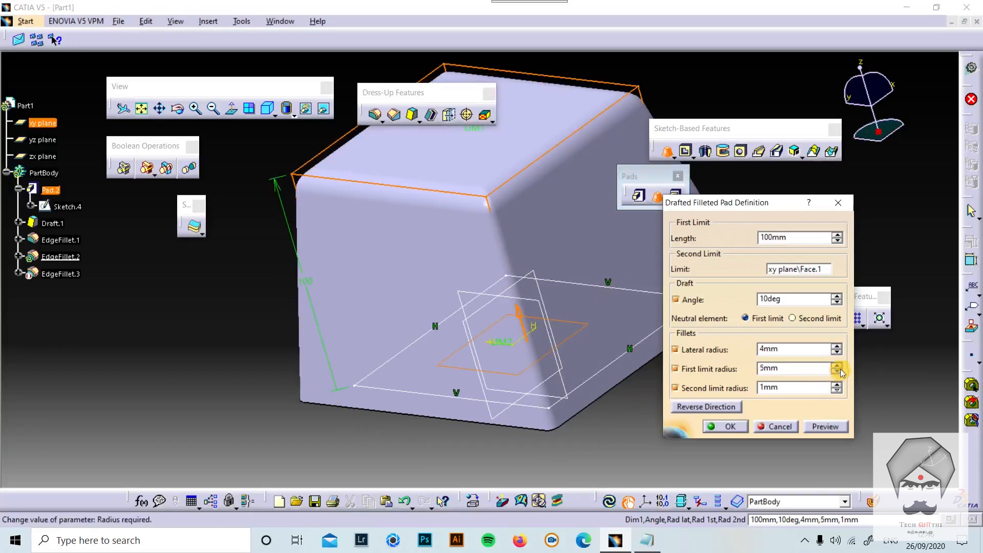
pyautogui.click(825, 426)
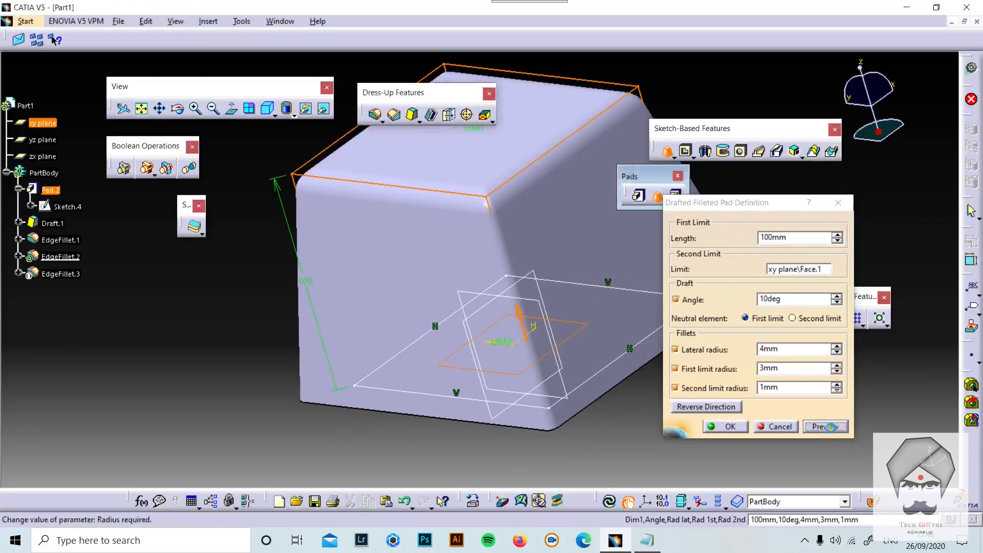
pyautogui.doubleClick(799, 387)
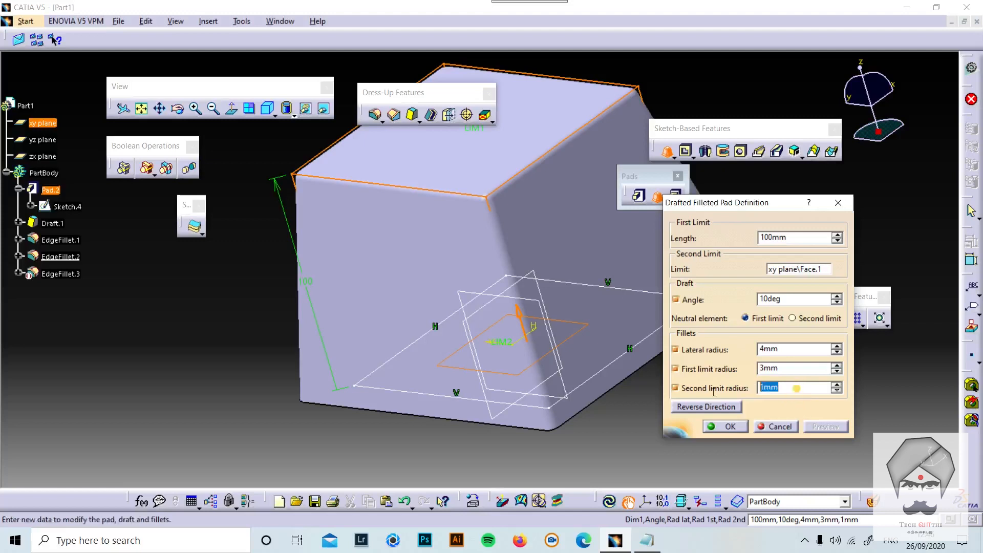
pyautogui.write('10')
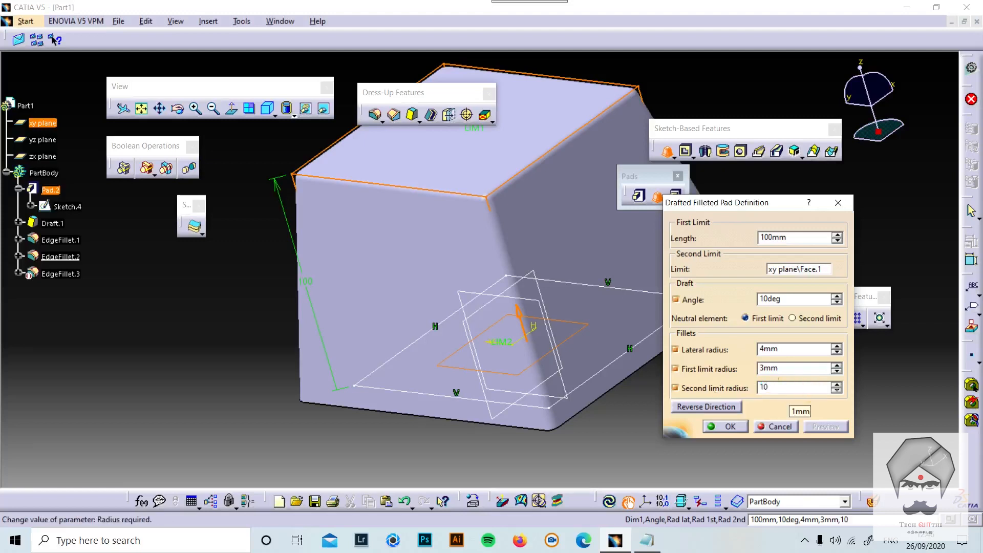
pyautogui.click(702, 390)
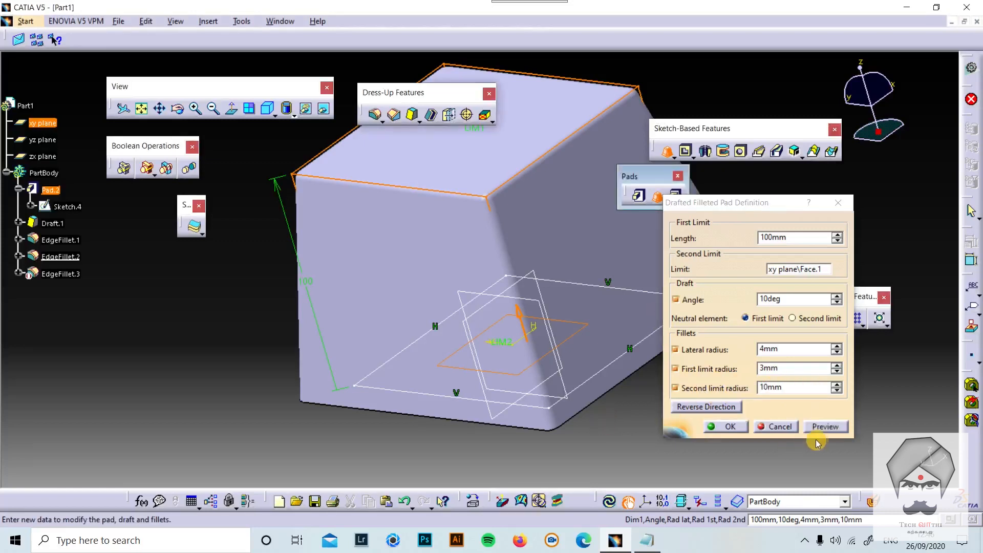
pyautogui.click(826, 427)
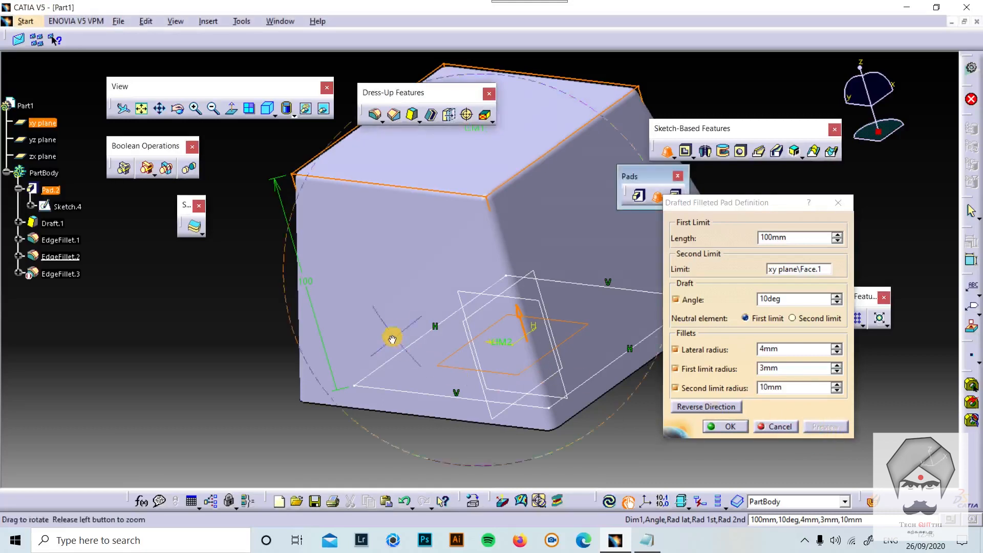
pyautogui.moveTo(391, 336); pyautogui.dragTo(504, 395, button='middle')
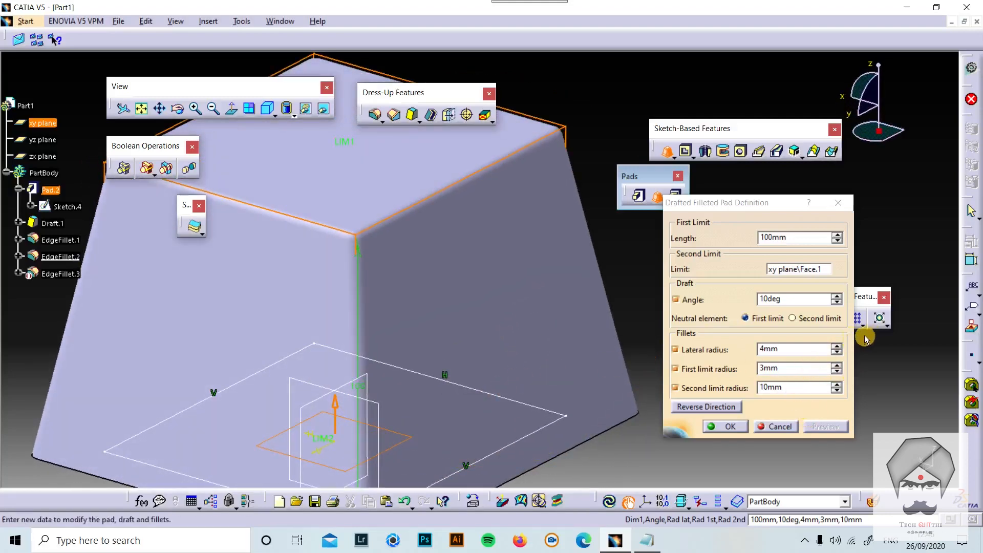
pyautogui.click(779, 427)
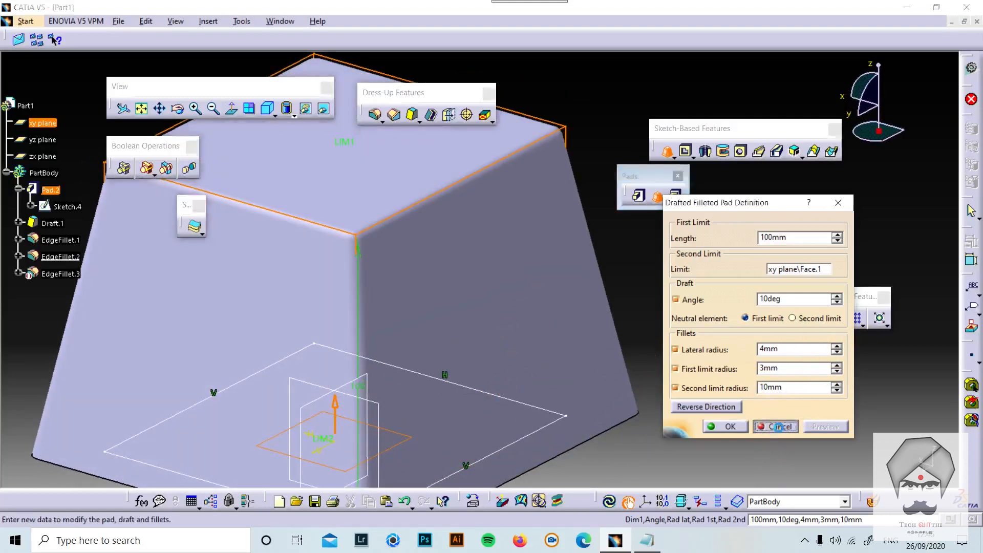
pyautogui.click(654, 302)
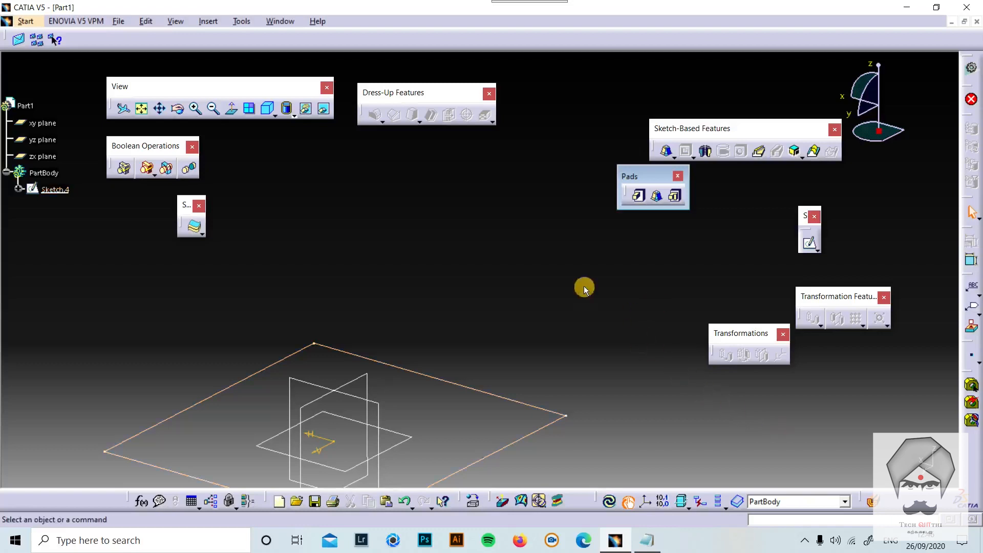
# Extrude the rectangle sketch into a plain 60 mm pad with the Dimension limit type.
pyautogui.moveTo(545, 363); pyautogui.dragTo(607, 288, button='middle')
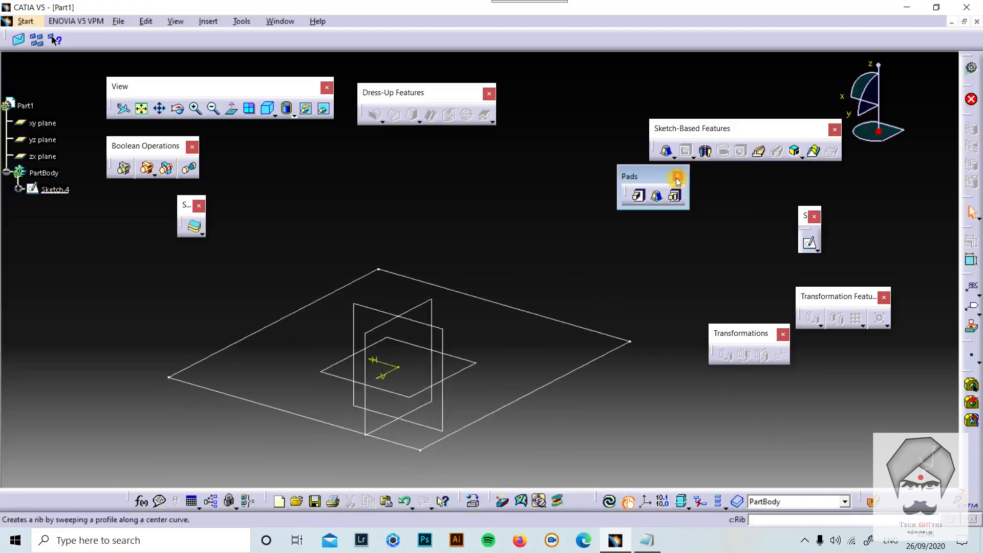
pyautogui.click(693, 157)
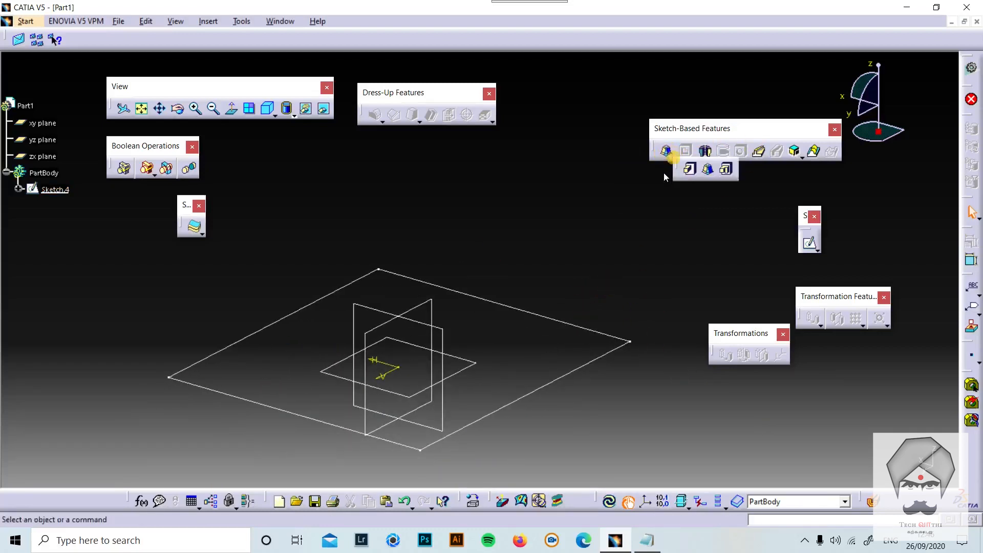
pyautogui.click(691, 174)
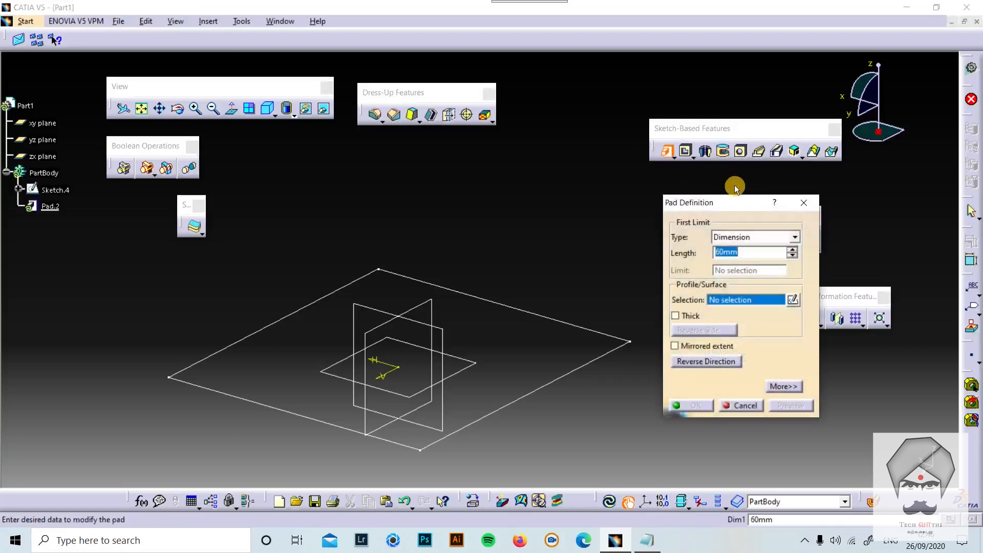
pyautogui.press('Escape')
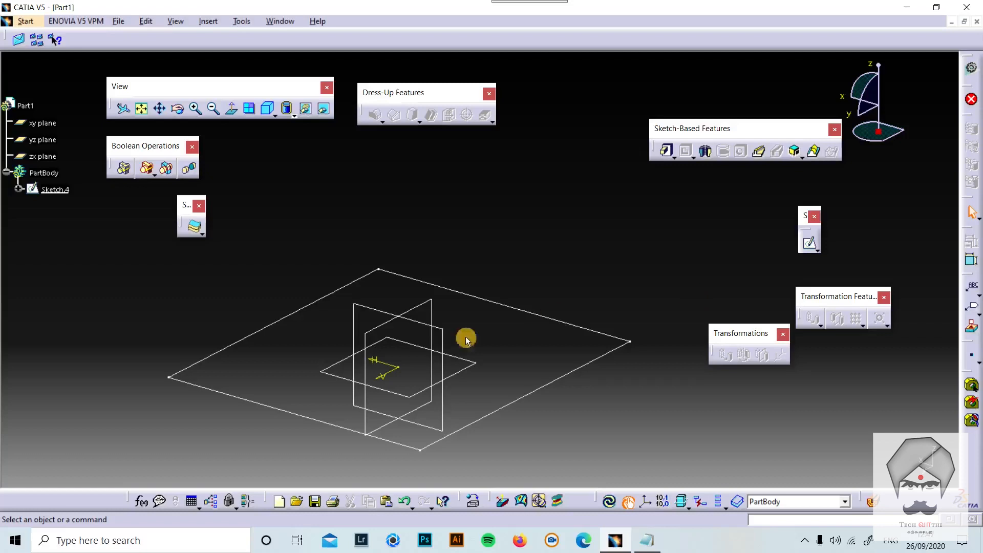
pyautogui.click(667, 150)
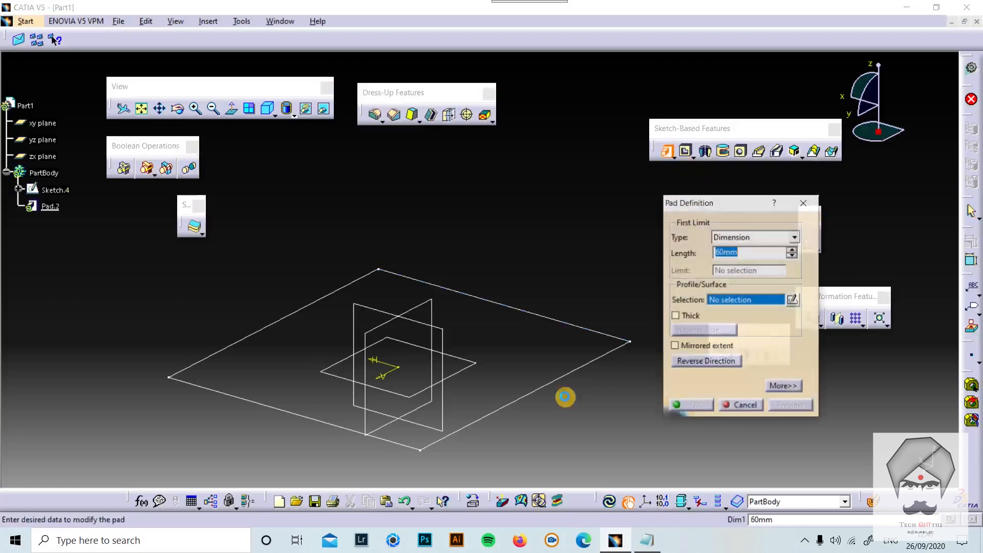
pyautogui.press('Return')
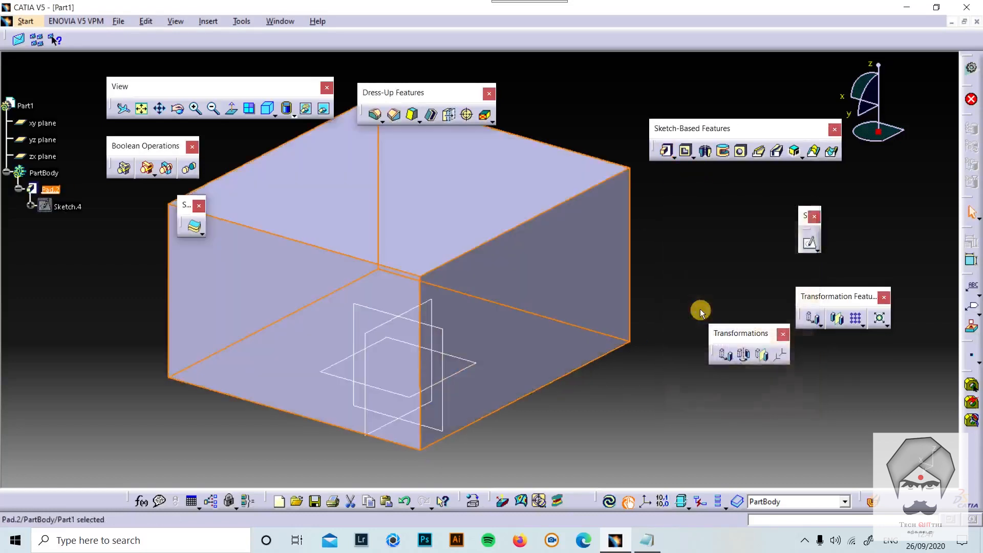
pyautogui.click(671, 239)
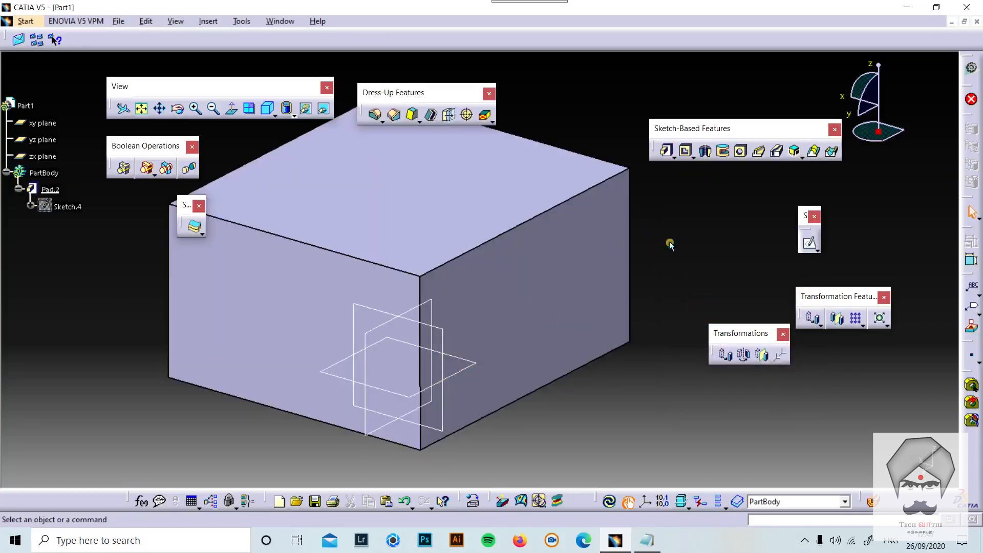
# Display the available pocket commands, and open and close the plain Pocket definition.
pyautogui.click(693, 156)
pyautogui.moveTo(694, 166); pyautogui.dragTo(677, 244)
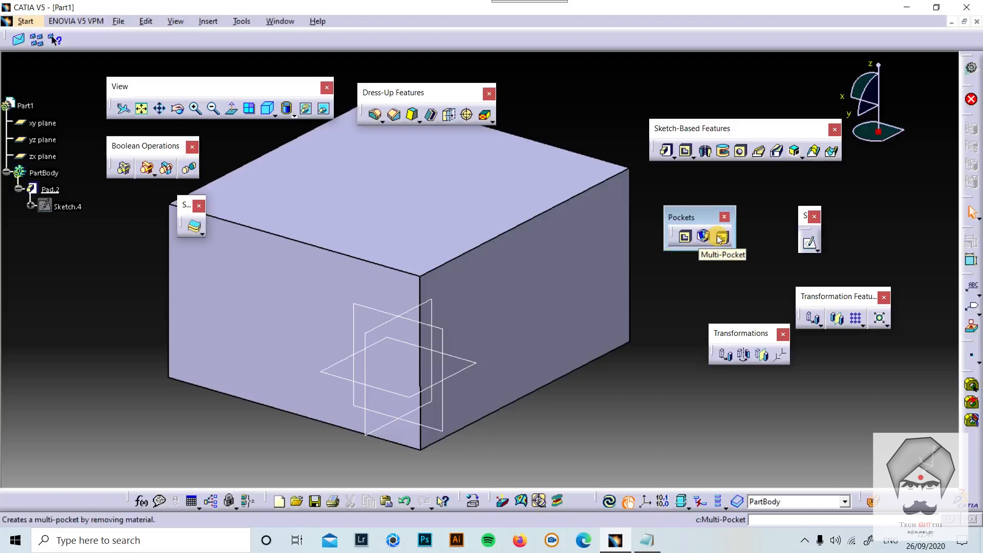
pyautogui.click(725, 217)
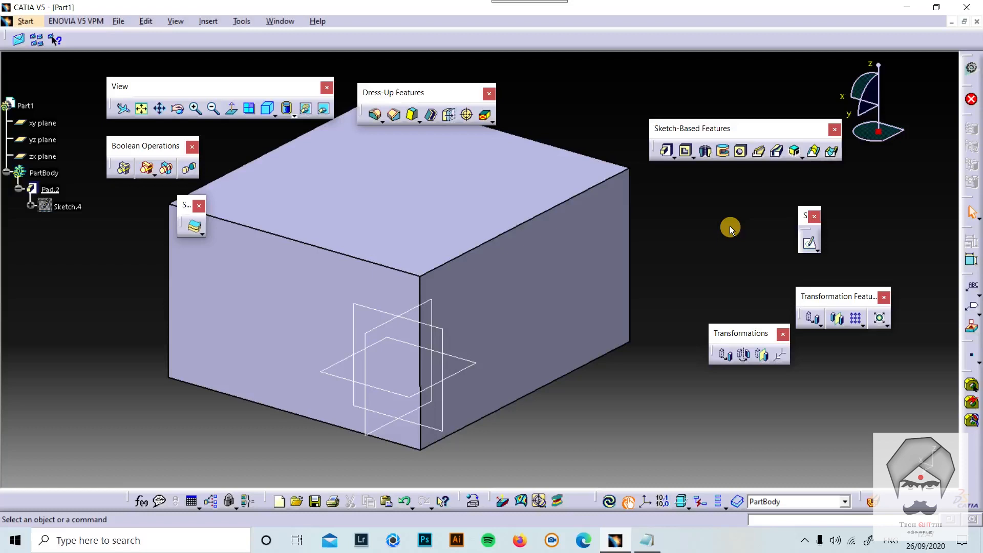
pyautogui.click(685, 150)
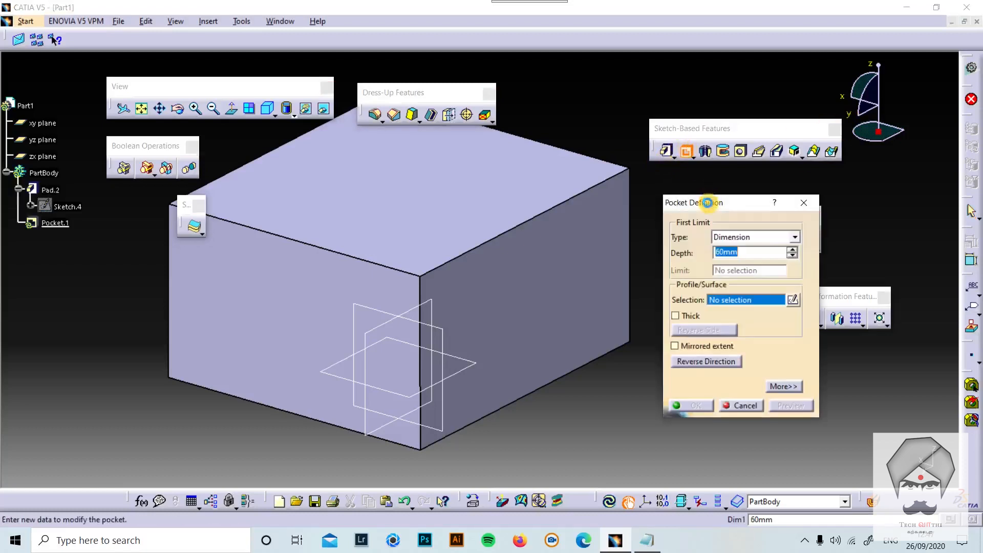
pyautogui.click(804, 203)
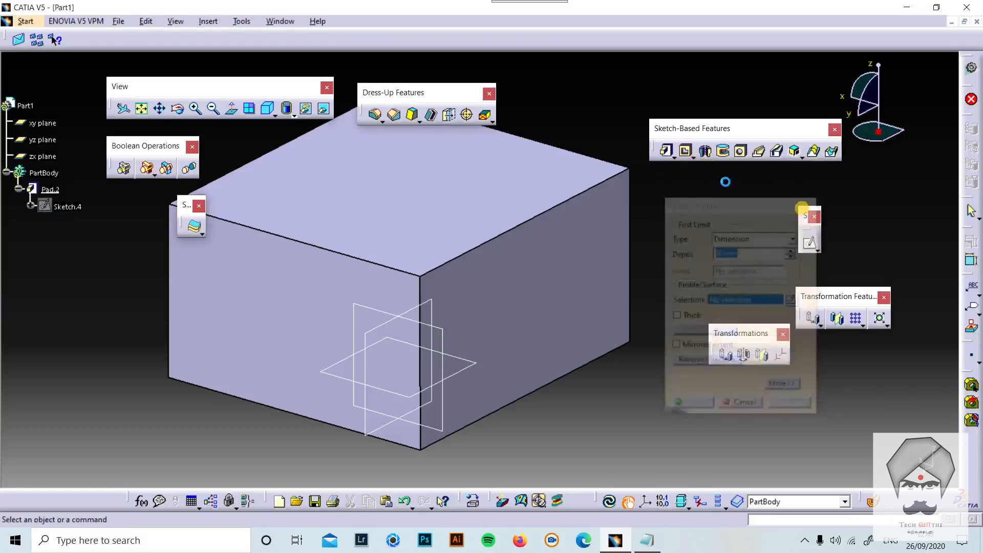
# Start a Drafted Filleted Pocket from Sketch.4, reverse its direction into the block, and set the second limit as the neutral element.
pyautogui.click(694, 158)
pyautogui.click(727, 164)
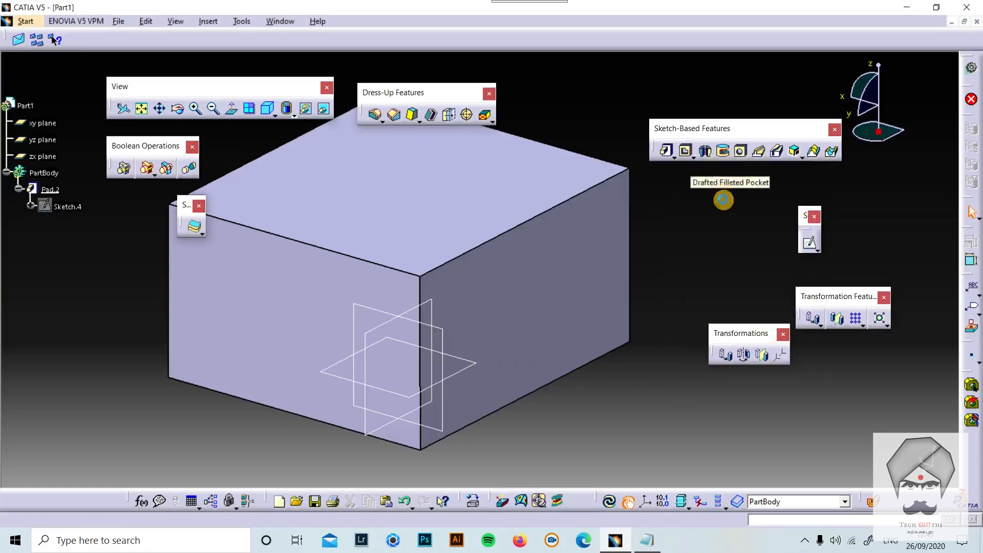
pyautogui.click(61, 206)
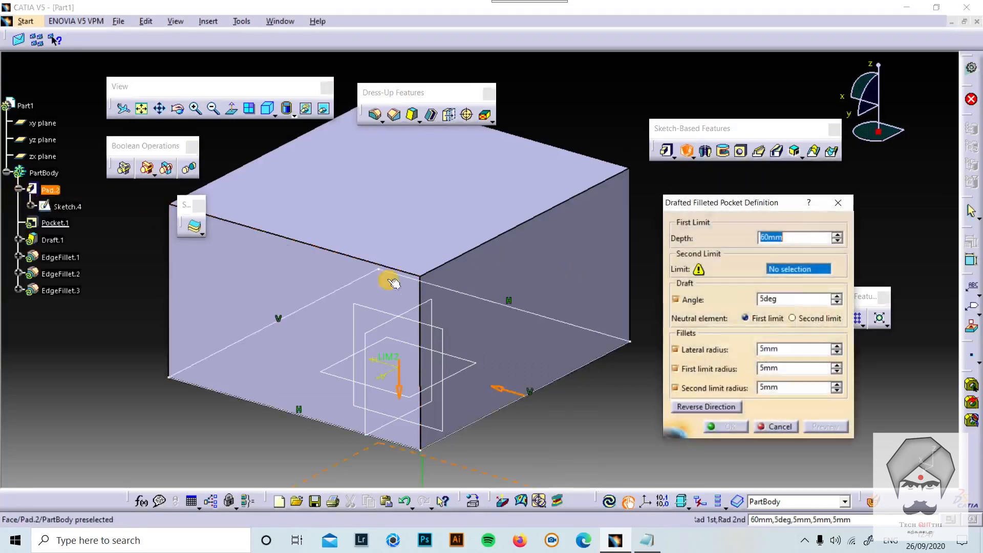
pyautogui.scroll(-2, 544, 357)
pyautogui.scroll(1, 407, 390)
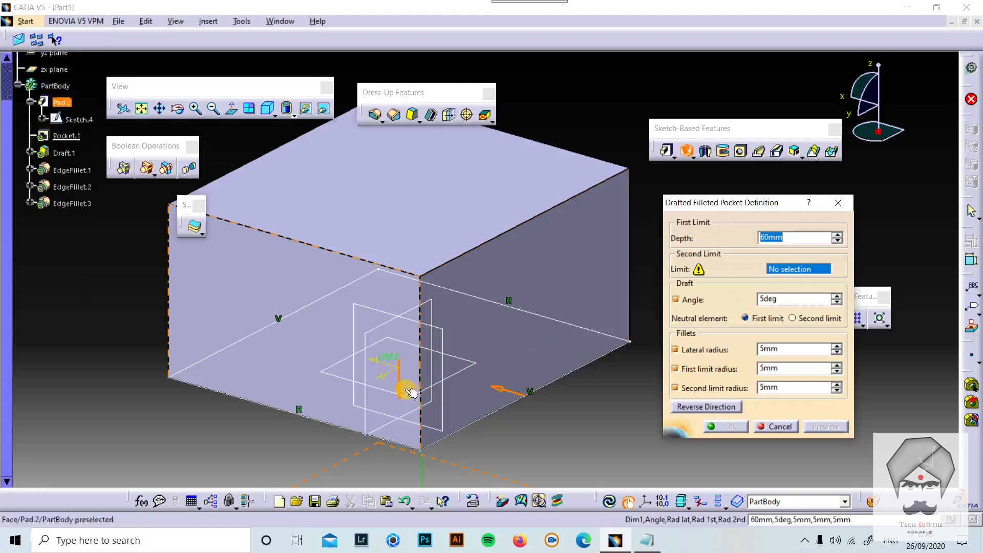
pyautogui.scroll(1, 407, 391)
pyautogui.click(401, 391)
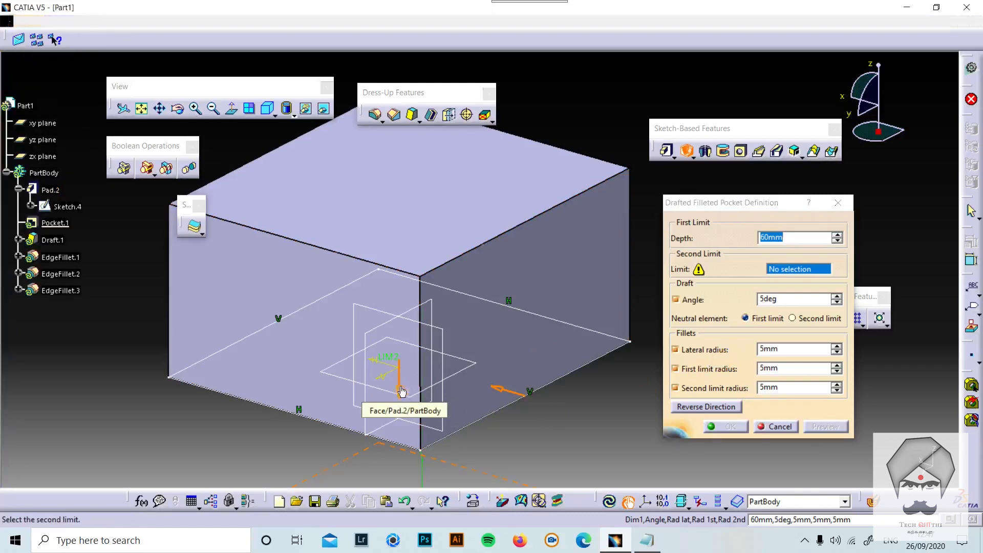
pyautogui.click(793, 318)
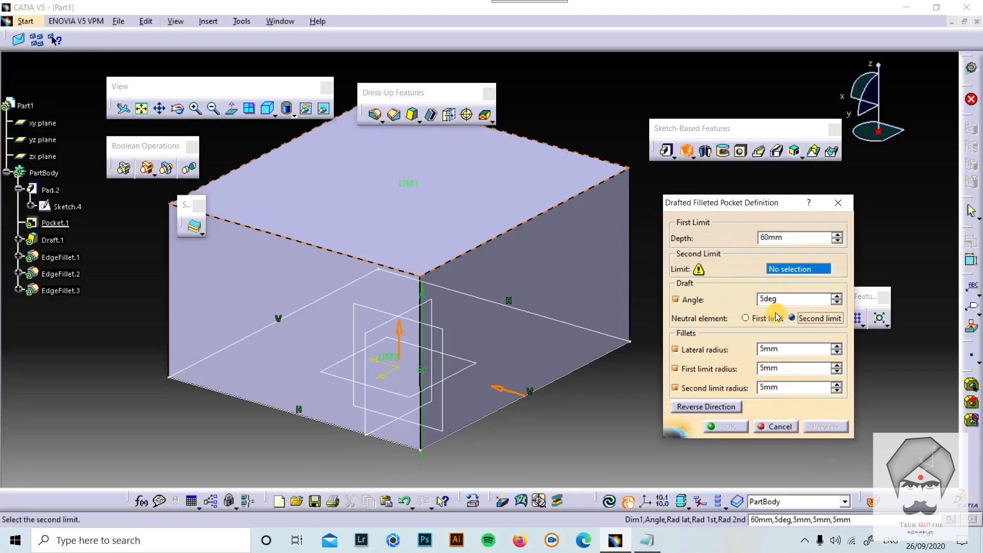
# Set the pocket depth to 50 mm with the xy plane as the second limit, and try to preview it.
pyautogui.doubleClick(796, 237)
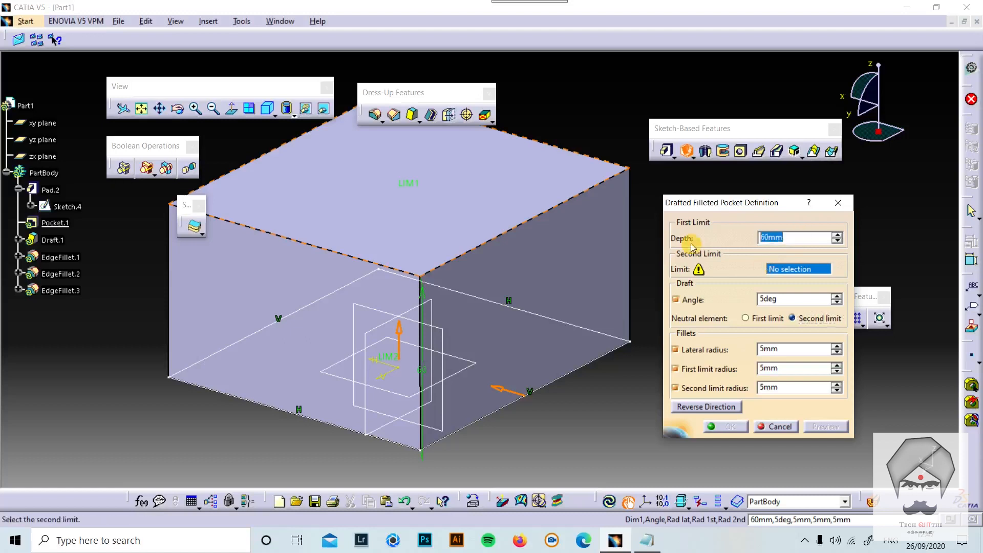
pyautogui.write('50')
pyautogui.click(627, 376)
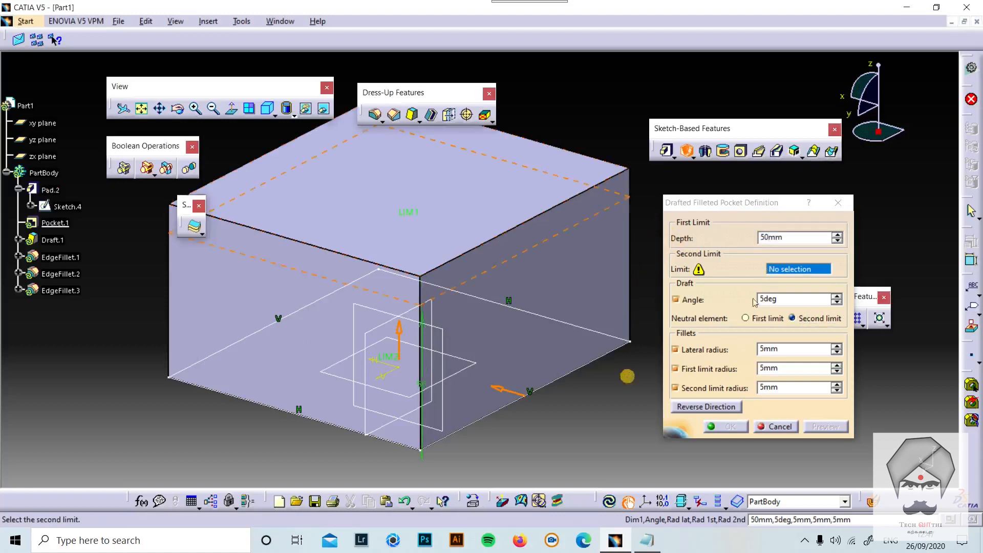
pyautogui.click(803, 268)
pyautogui.click(457, 374)
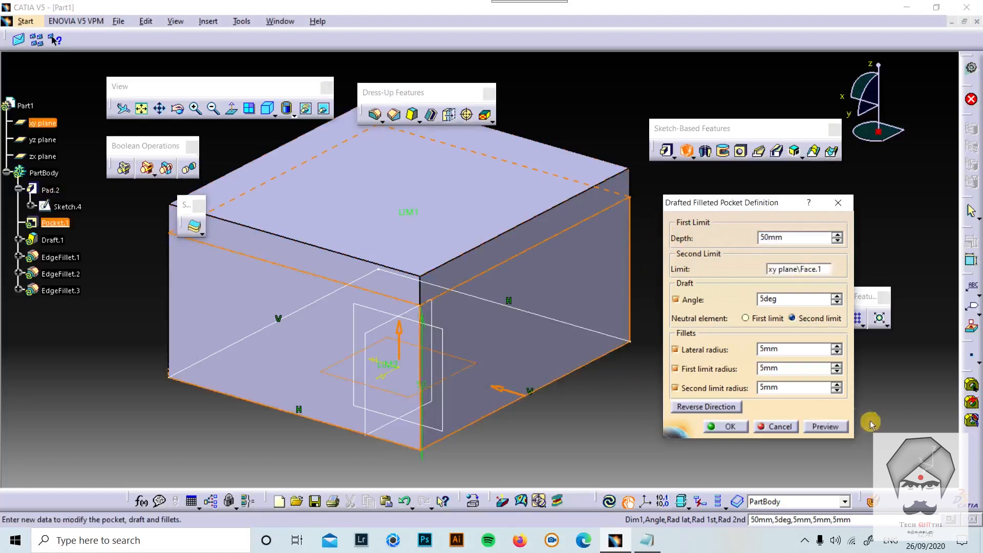
pyautogui.click(836, 429)
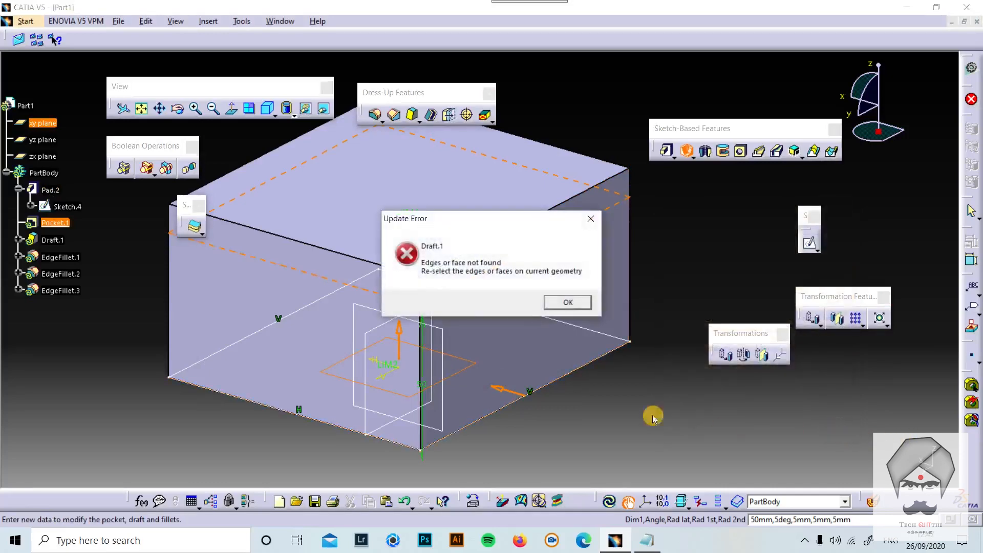
pyautogui.click(566, 302)
# Flip the pocket's material side and back, try a preview with the first limit as neutral element, and cancel the pocket.
pyautogui.moveTo(451, 347); pyautogui.dragTo(505, 299, button='middle')
pyautogui.click(498, 312)
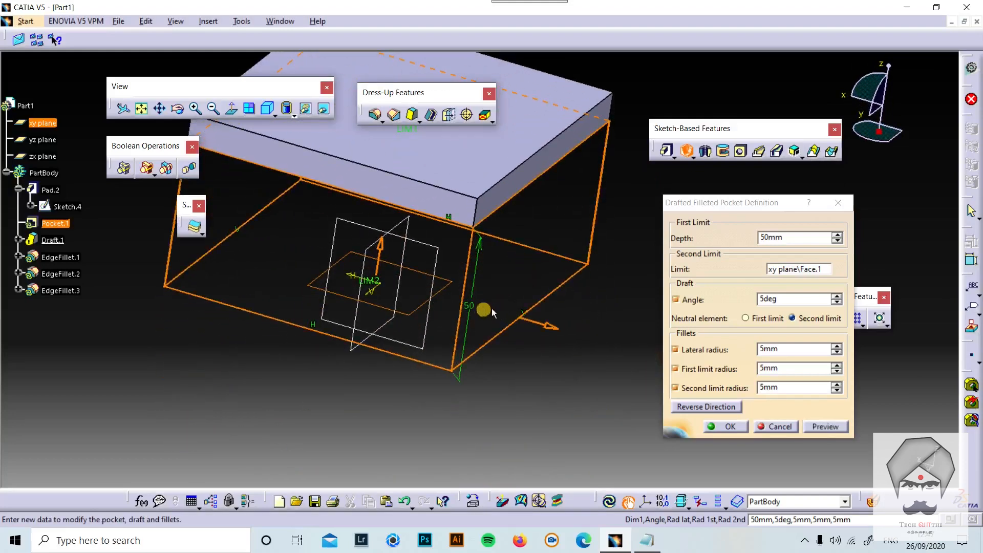
pyautogui.click(543, 327)
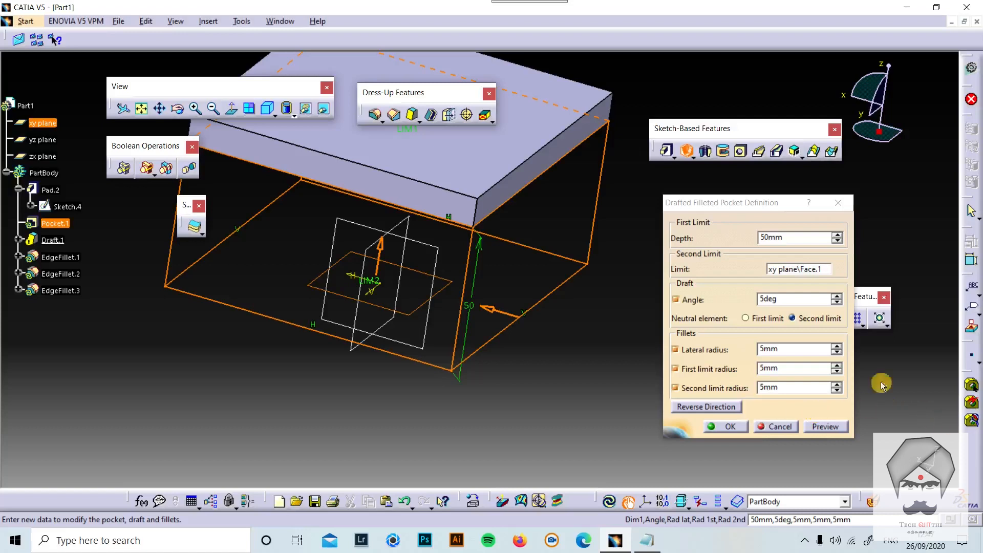
pyautogui.click(767, 318)
pyautogui.click(844, 427)
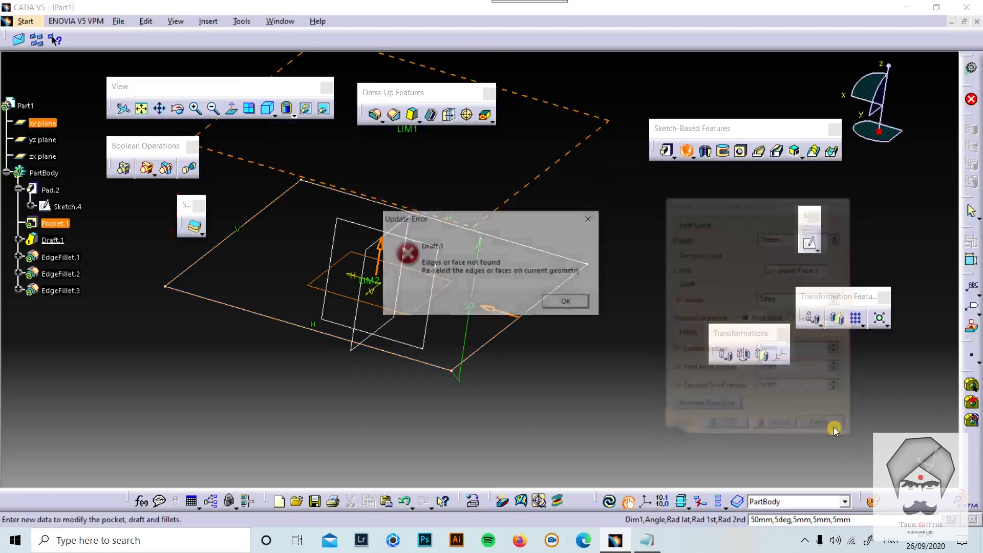
pyautogui.click(556, 302)
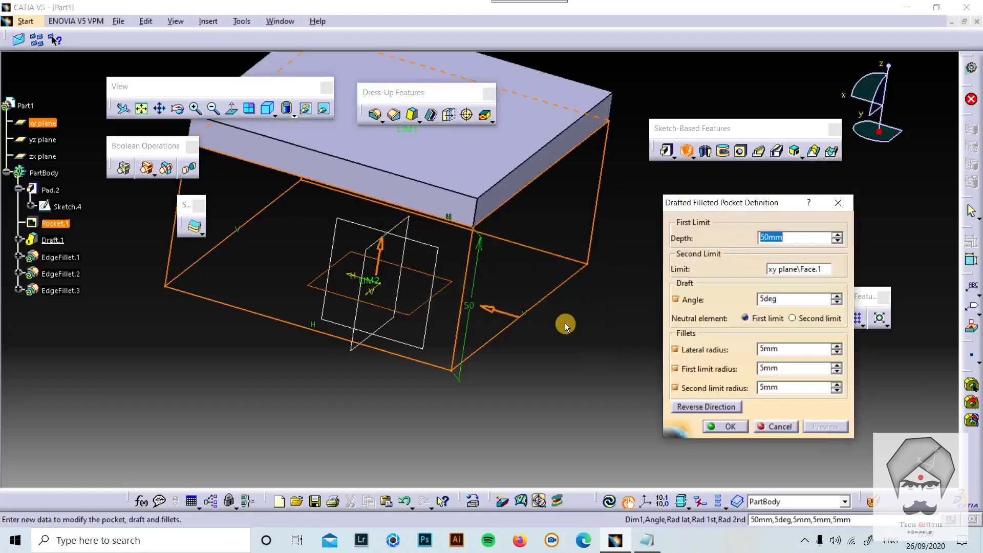
pyautogui.click(774, 428)
# Sketch a freehand rectangle around the origin on the block's bottom face, well inside its edges, and exit the sketch.
pyautogui.moveTo(666, 405); pyautogui.dragTo(456, 348, button='middle')
pyautogui.moveTo(419, 316); pyautogui.dragTo(543, 198, button='middle')
pyautogui.click(571, 243)
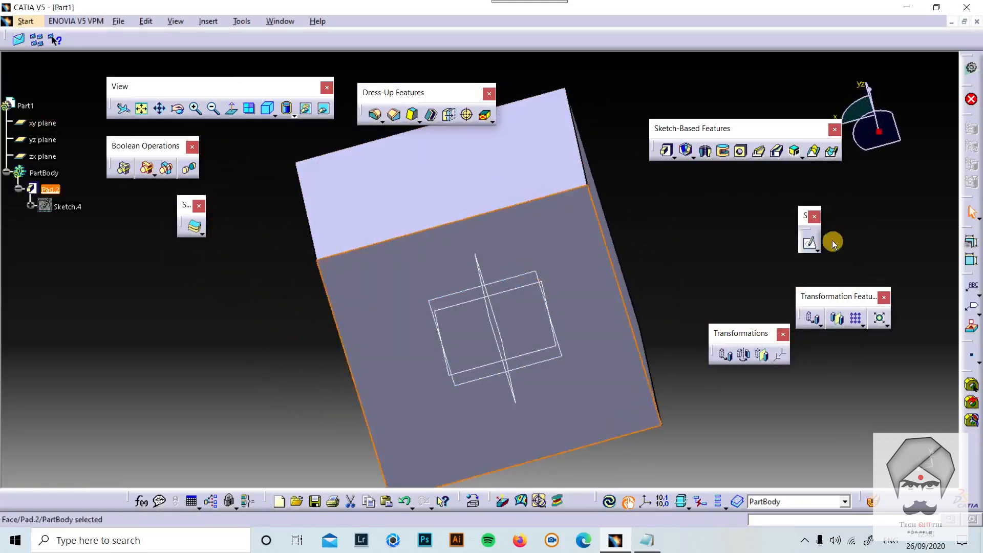
pyautogui.click(809, 243)
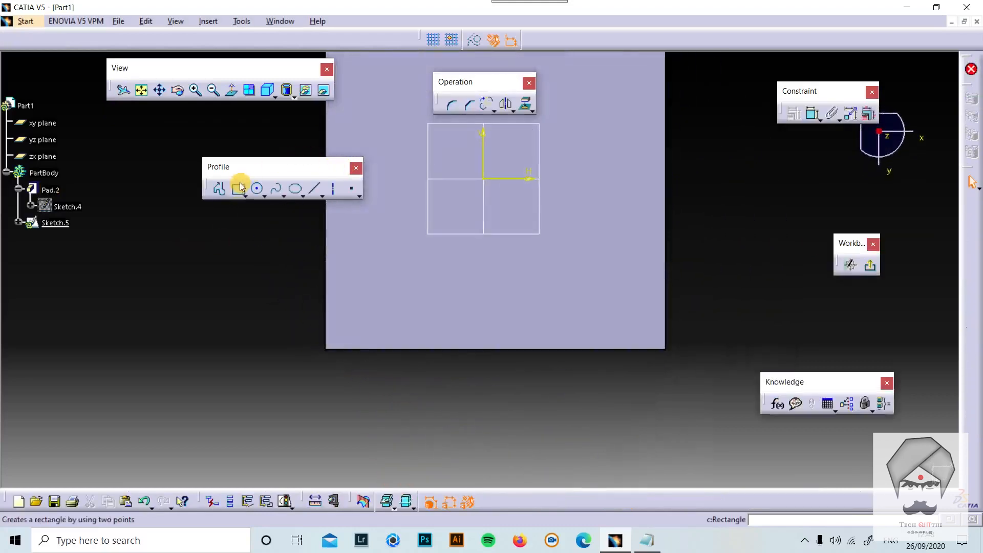
pyautogui.click(237, 188)
pyautogui.click(432, 200)
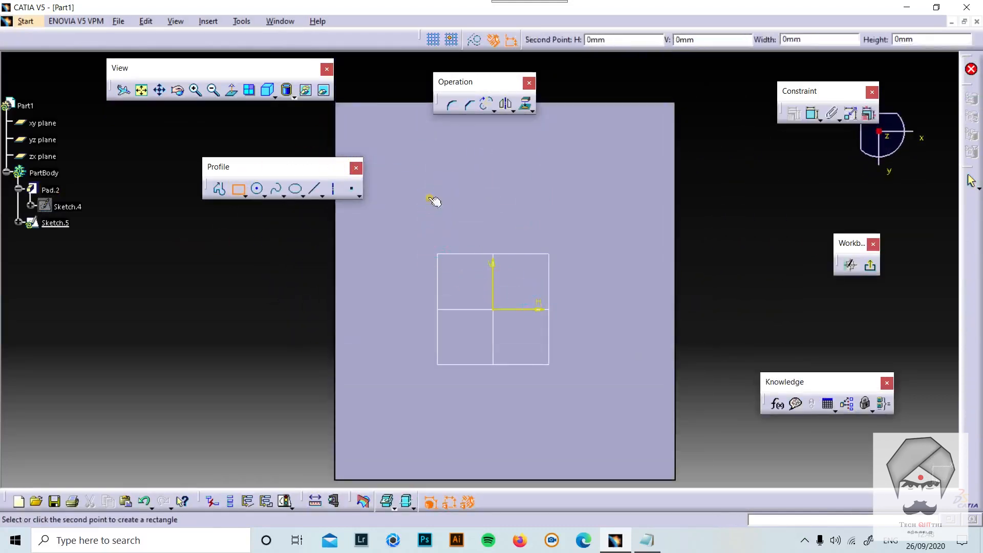
pyautogui.click(566, 394)
pyautogui.click(874, 265)
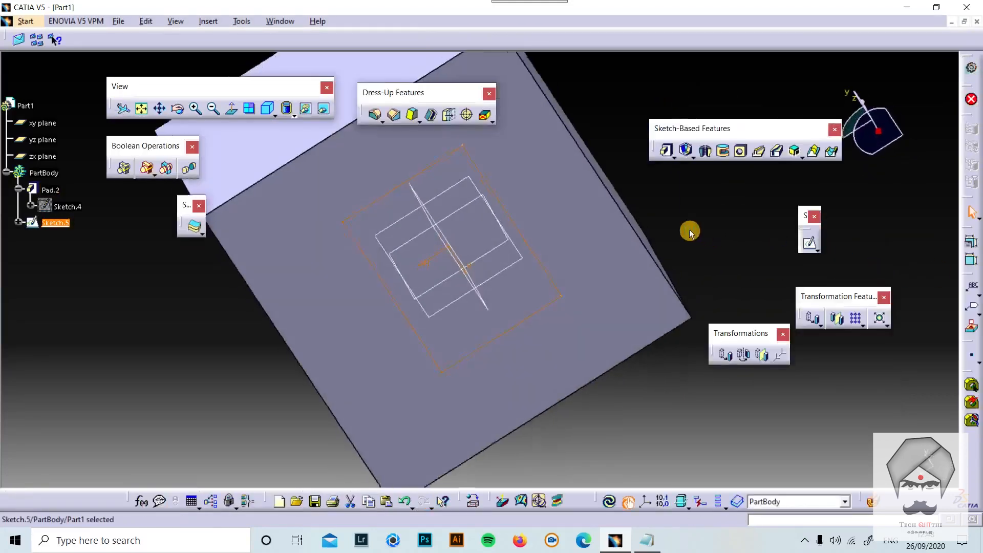
# Define a Drafted Filleted Pocket from the new rectangle sketch, 50 mm deep with the xy plane as the second limit, and preview it.
pyautogui.click(685, 150)
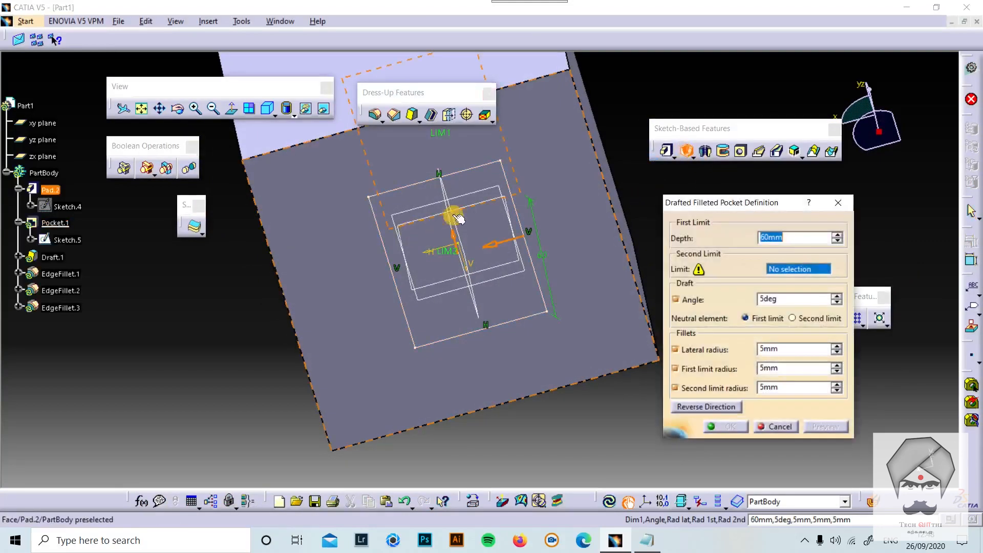
pyautogui.moveTo(445, 281); pyautogui.dragTo(732, 415, button='middle')
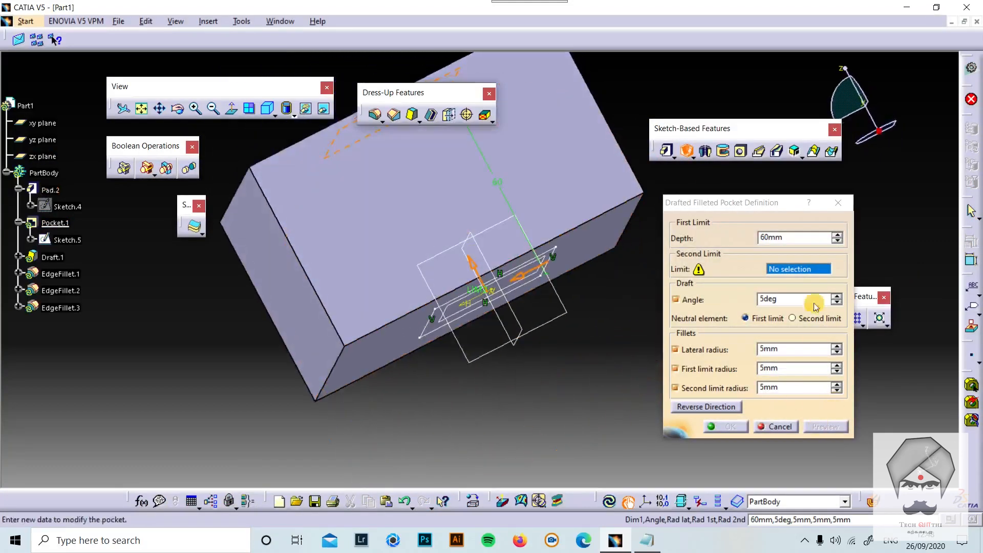
pyautogui.doubleClick(796, 238)
pyautogui.write('50')
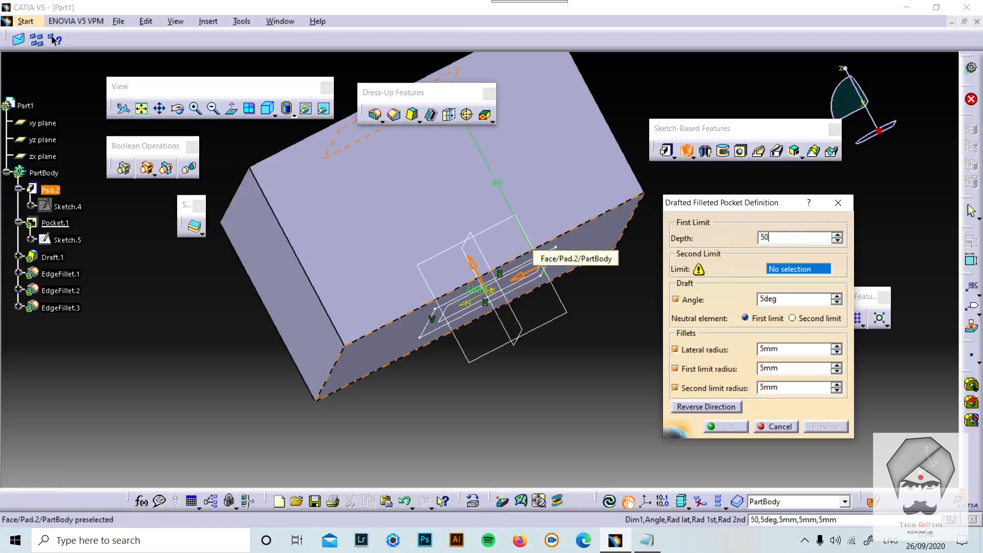
pyautogui.click(806, 273)
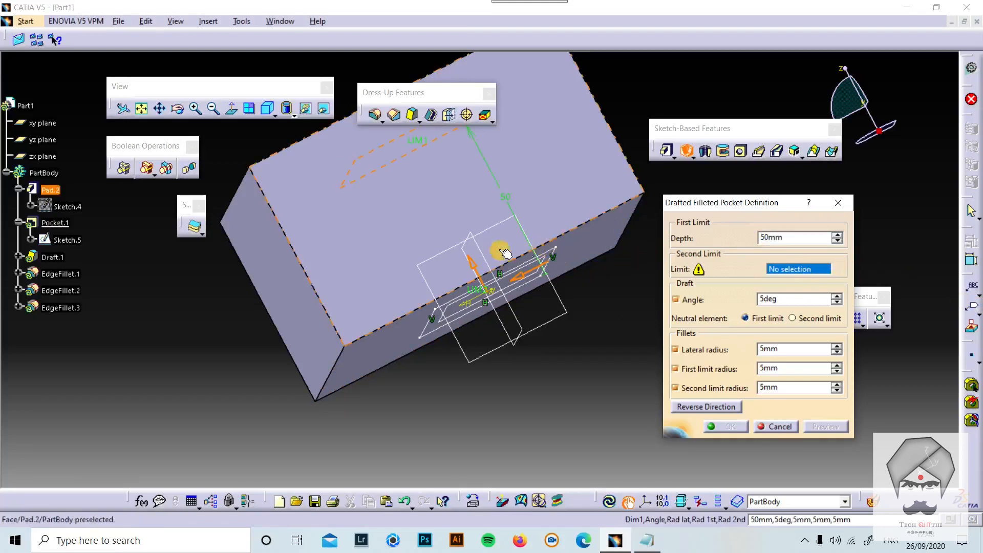
pyautogui.moveTo(503, 254); pyautogui.dragTo(559, 322, button='middle')
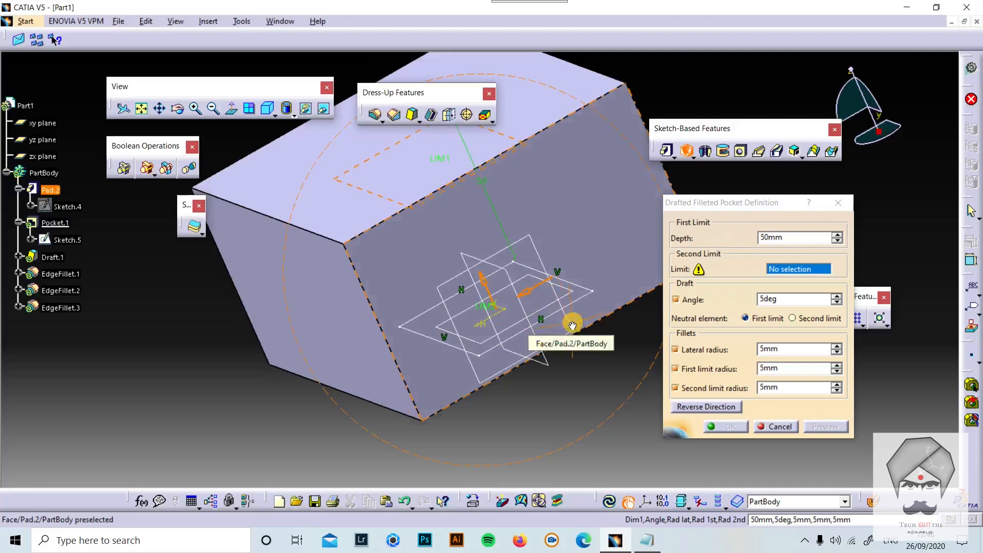
pyautogui.click(572, 294)
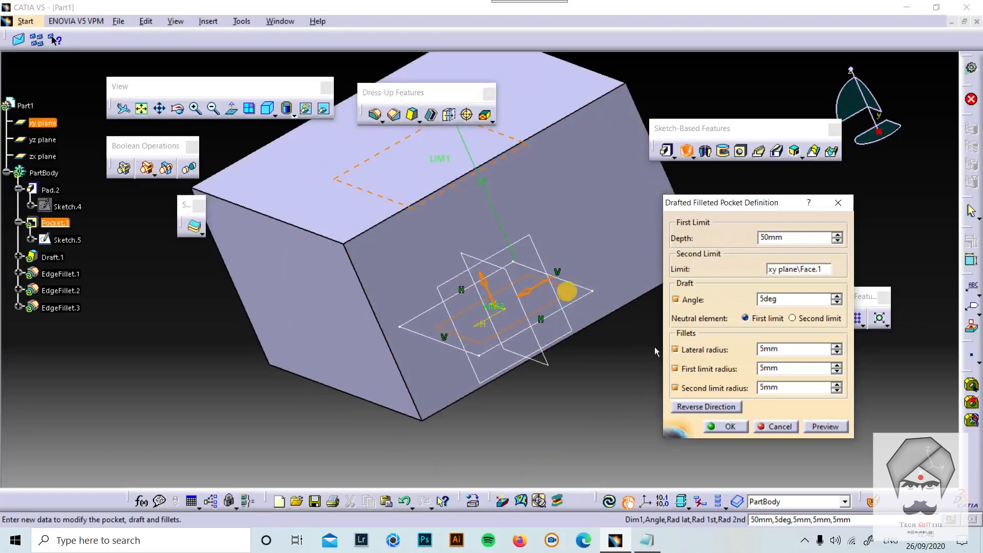
pyautogui.click(825, 424)
pyautogui.moveTo(537, 420); pyautogui.dragTo(589, 318, button='middle')
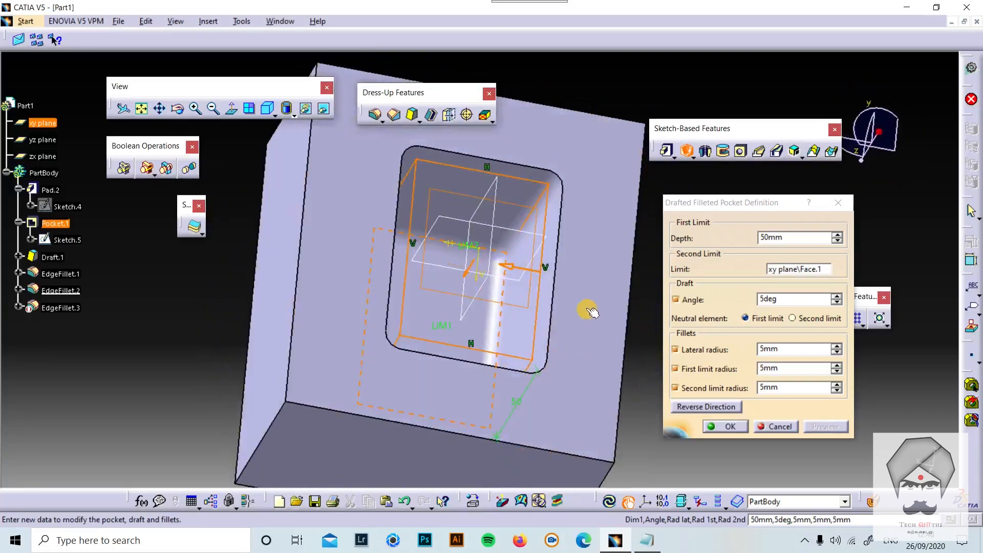
# Preview the pocket with the second limit as the neutral element, and restore the first limit as the neutral element.
pyautogui.click(792, 318)
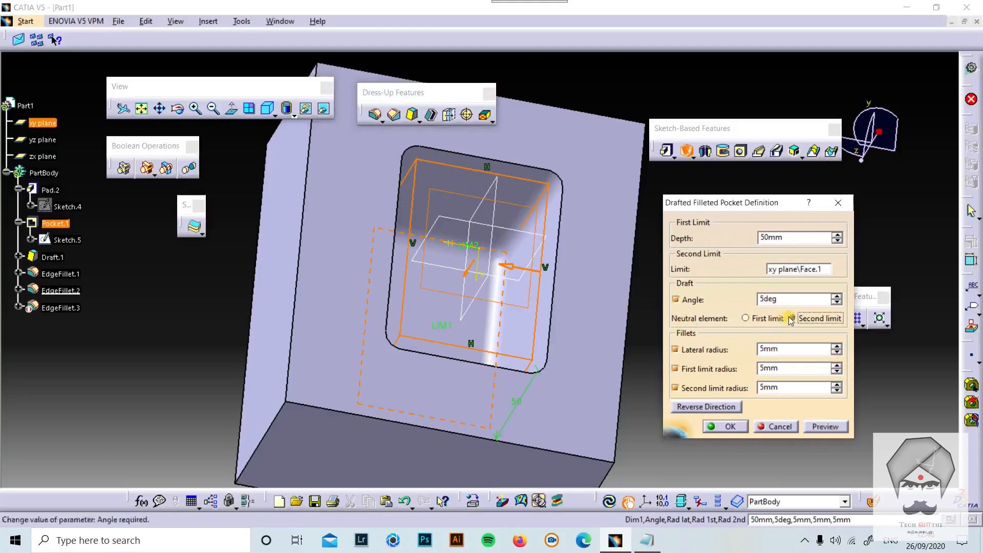
pyautogui.click(823, 427)
pyautogui.moveTo(541, 302); pyautogui.dragTo(425, 332, button='middle')
pyautogui.click(763, 317)
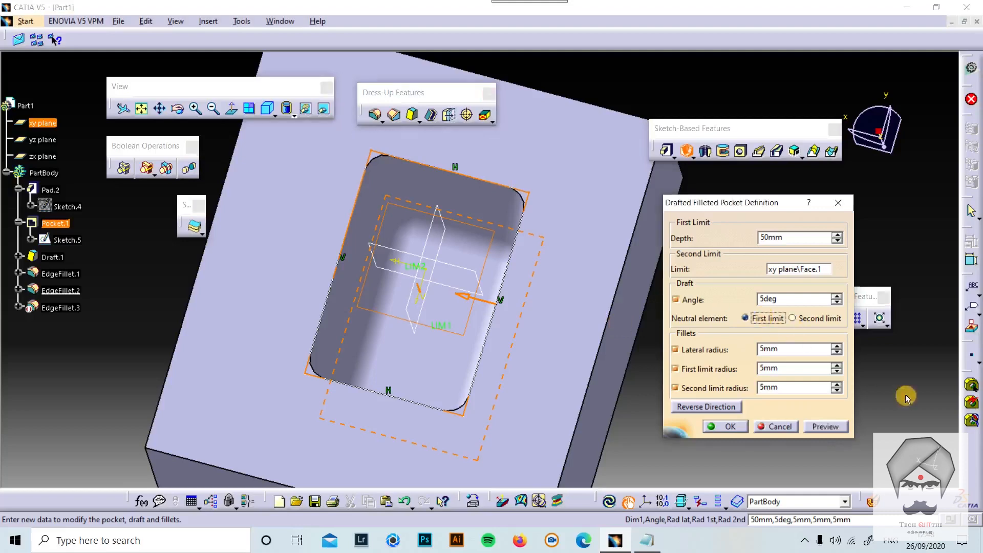
pyautogui.click(825, 427)
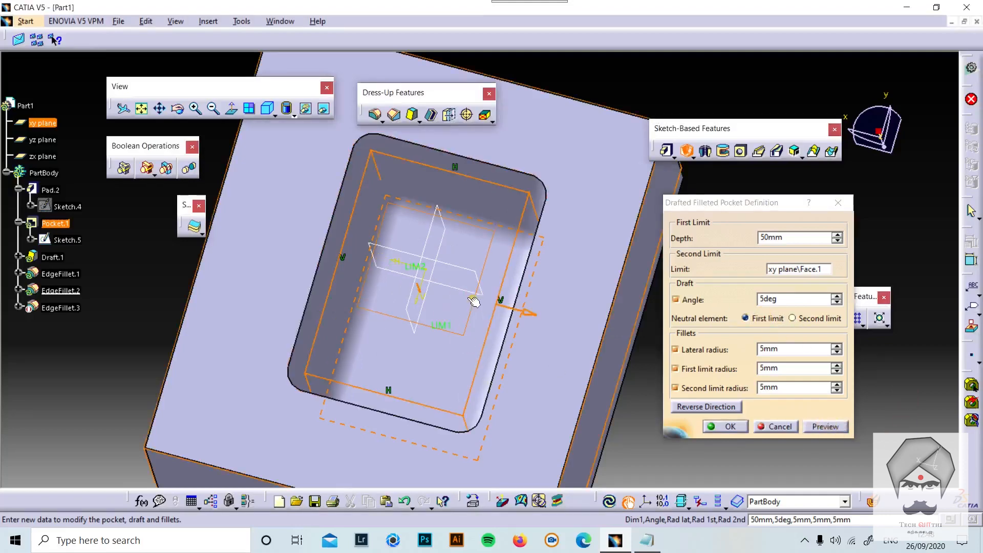
# Preview the pocket with material removed outside the profile, and restore removal inside the profile.
pyautogui.click(825, 427)
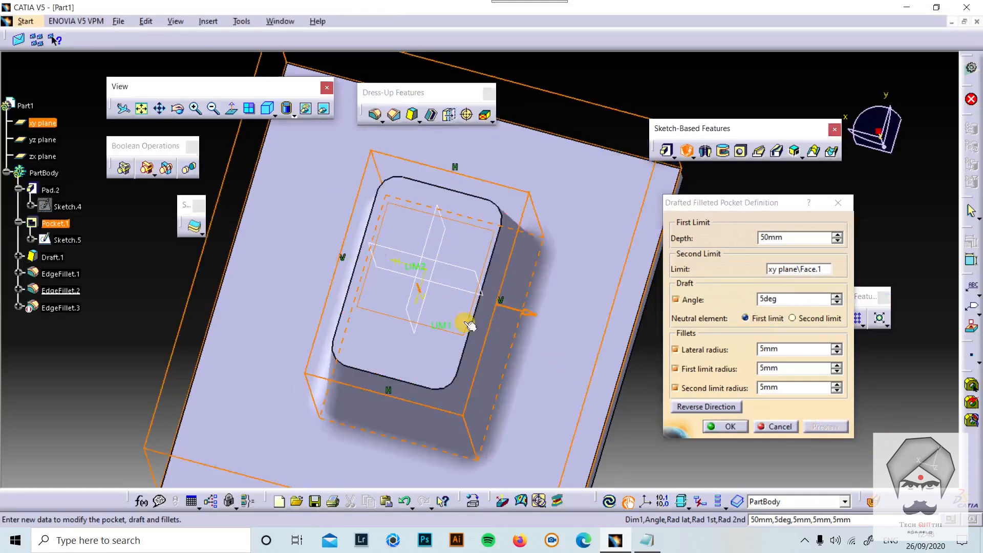
pyautogui.moveTo(461, 324); pyautogui.dragTo(490, 233, button='middle')
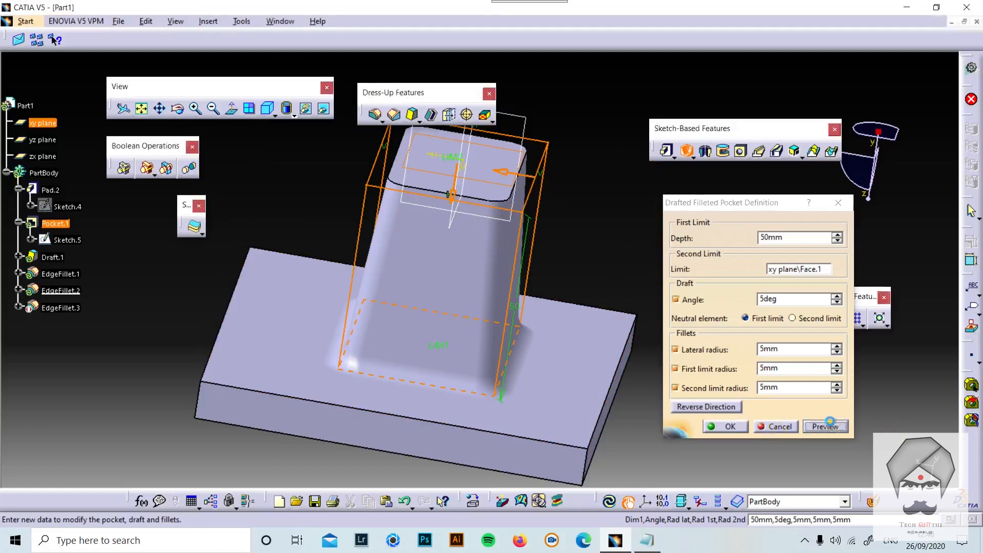
pyautogui.click(737, 427)
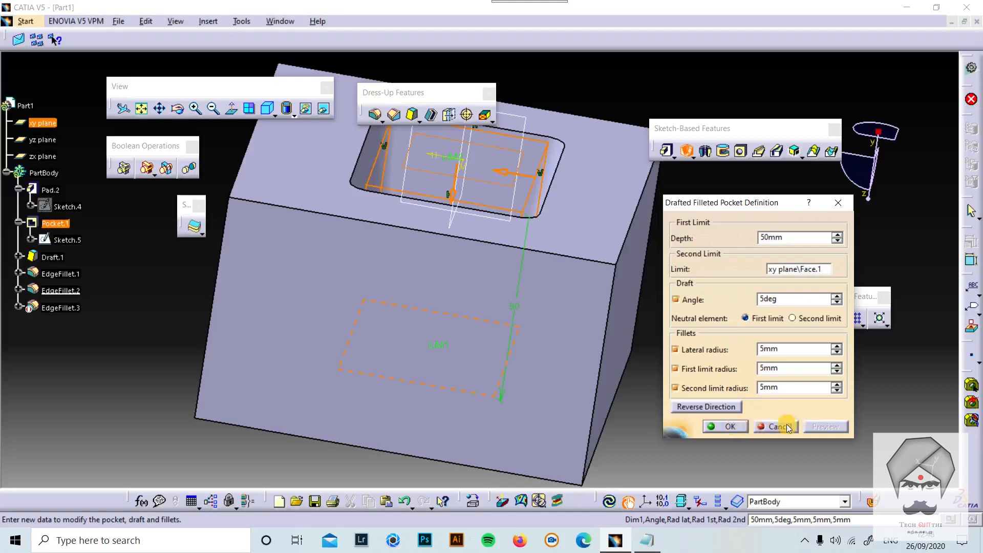
# Try to preview the pocket in the reversed direction, and restore its direction into the block.
pyautogui.click(727, 406)
pyautogui.click(819, 427)
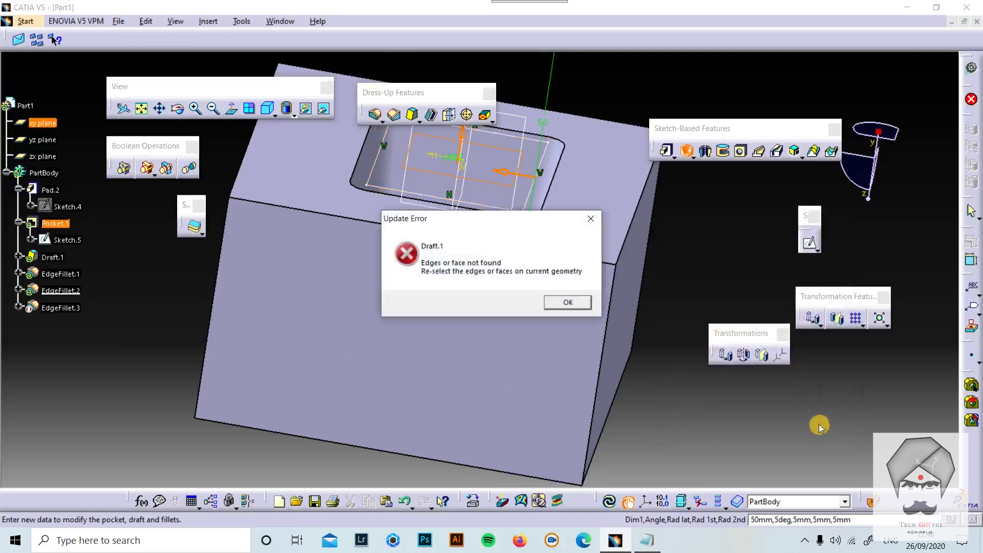
pyautogui.click(566, 302)
pyautogui.click(706, 406)
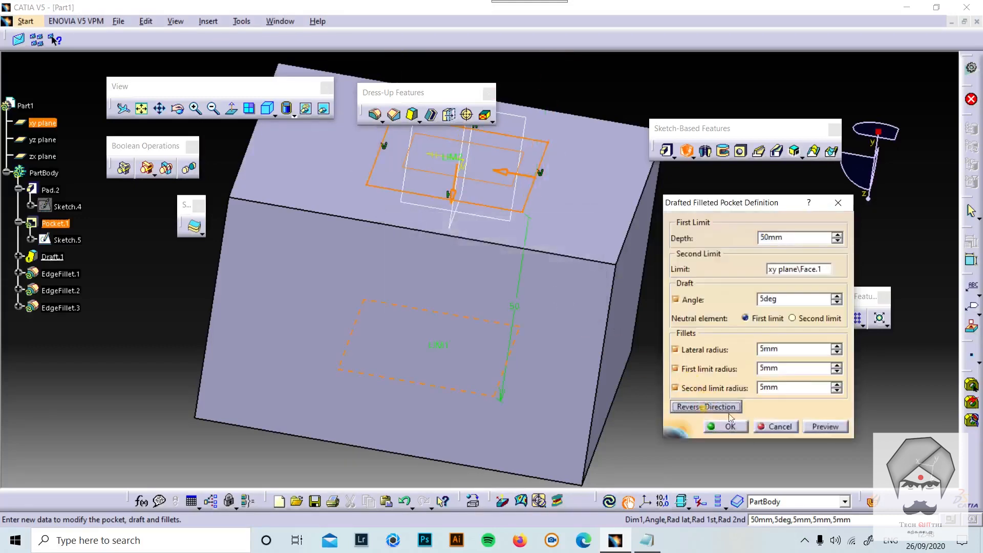
# Flip the material side to outside the profile and create the 50 mm Drafted Filleted Pocket.
pyautogui.click(506, 171)
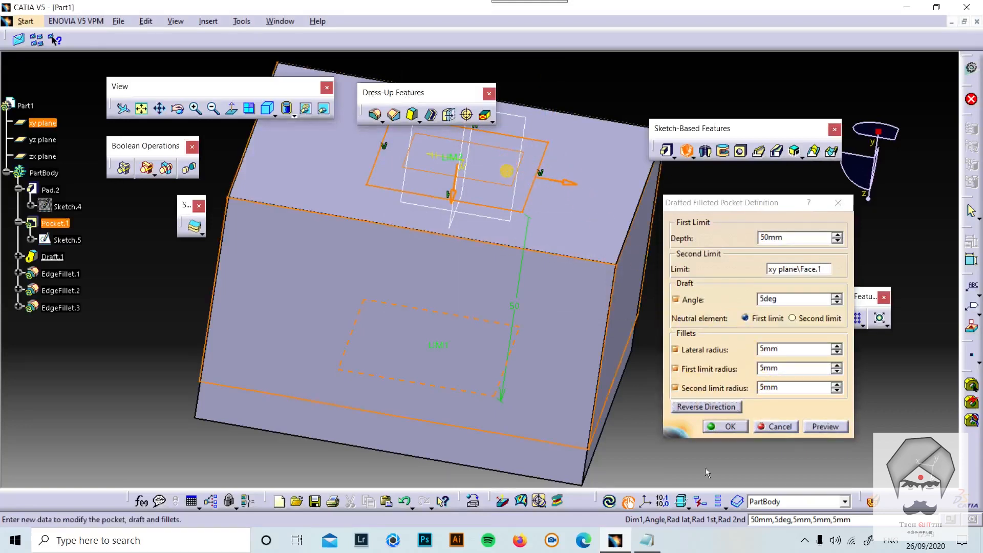
pyautogui.click(732, 426)
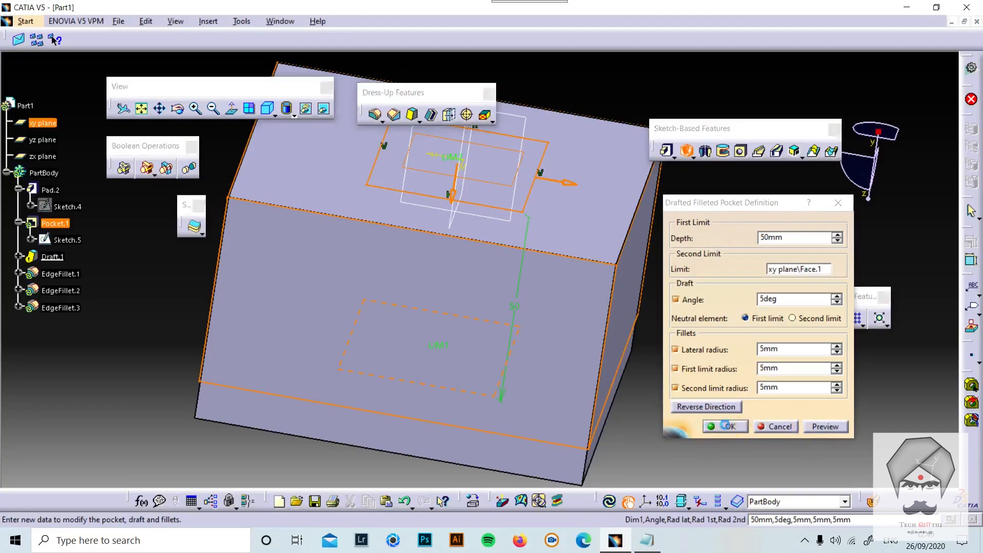
pyautogui.moveTo(551, 307); pyautogui.dragTo(659, 418, button='middle')
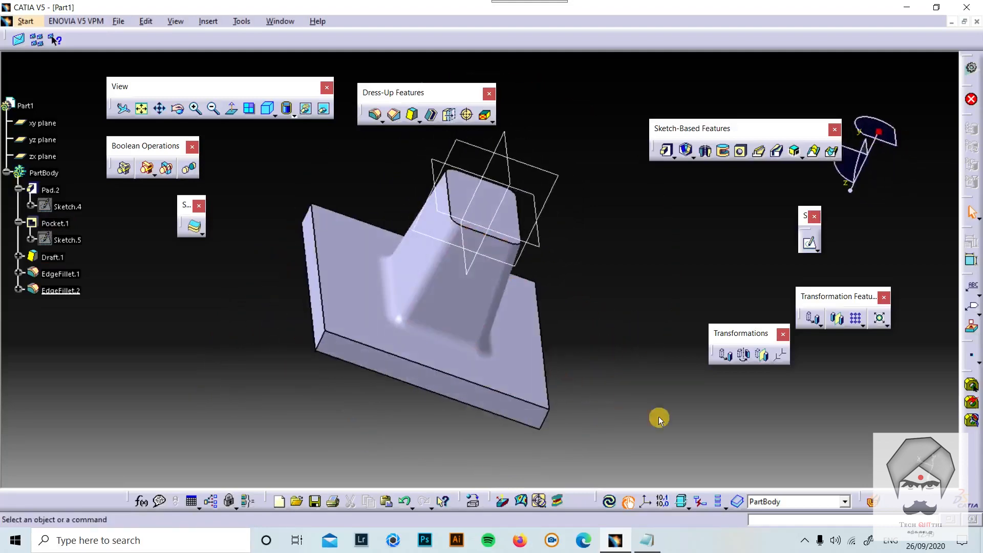